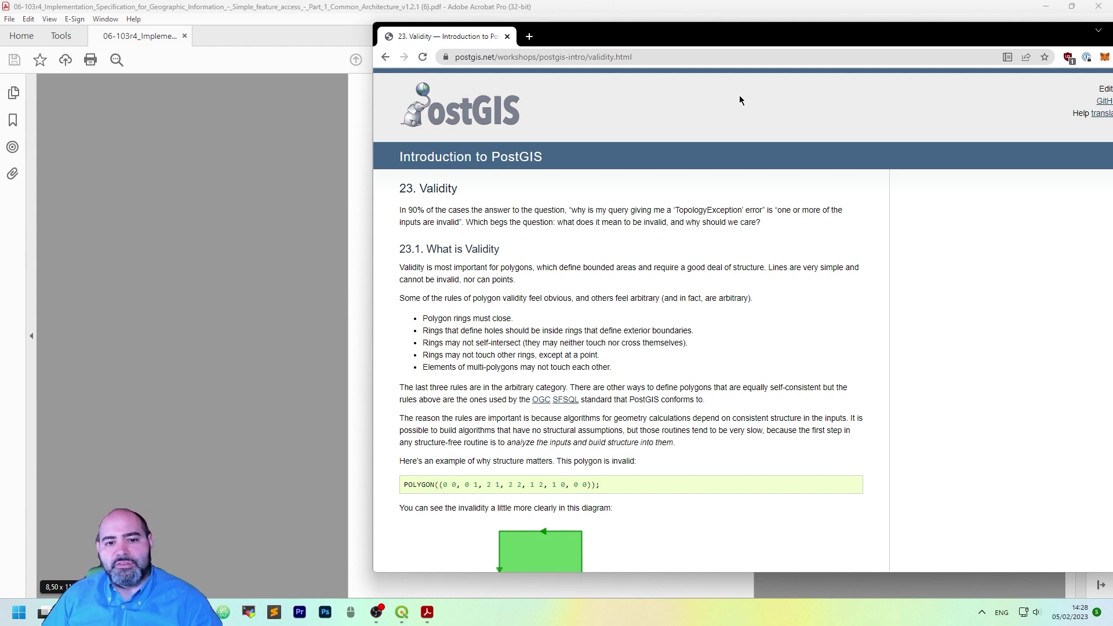
# Bring the Acrobat window with the OGC Simple Features specification PDF in front of Chrome
pyautogui.scroll(-1, 675, 287)
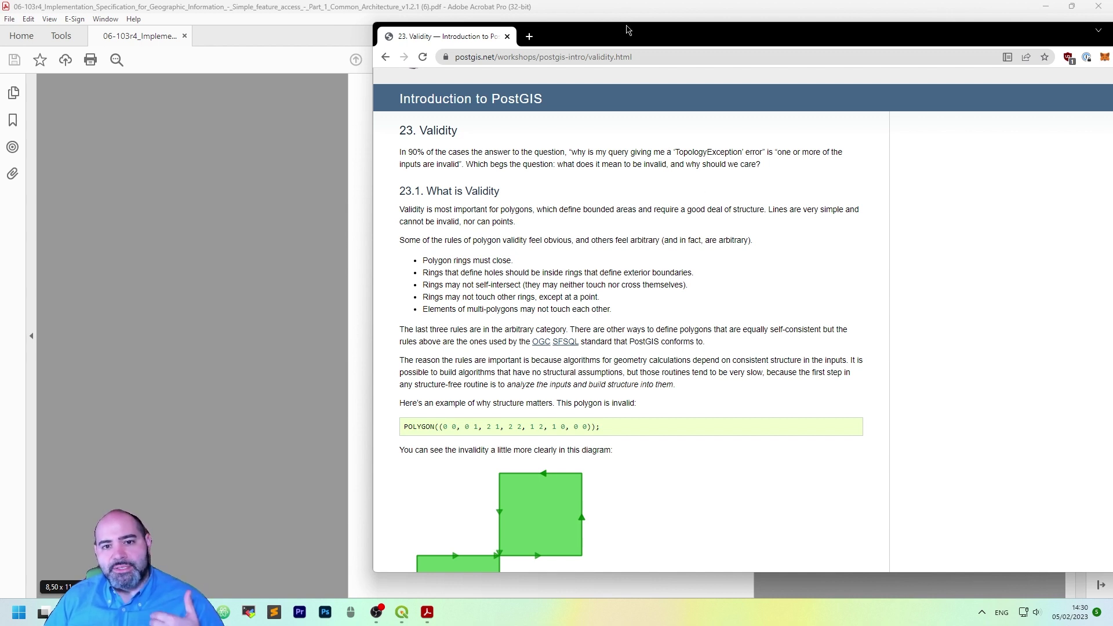
pyautogui.click(626, 5)
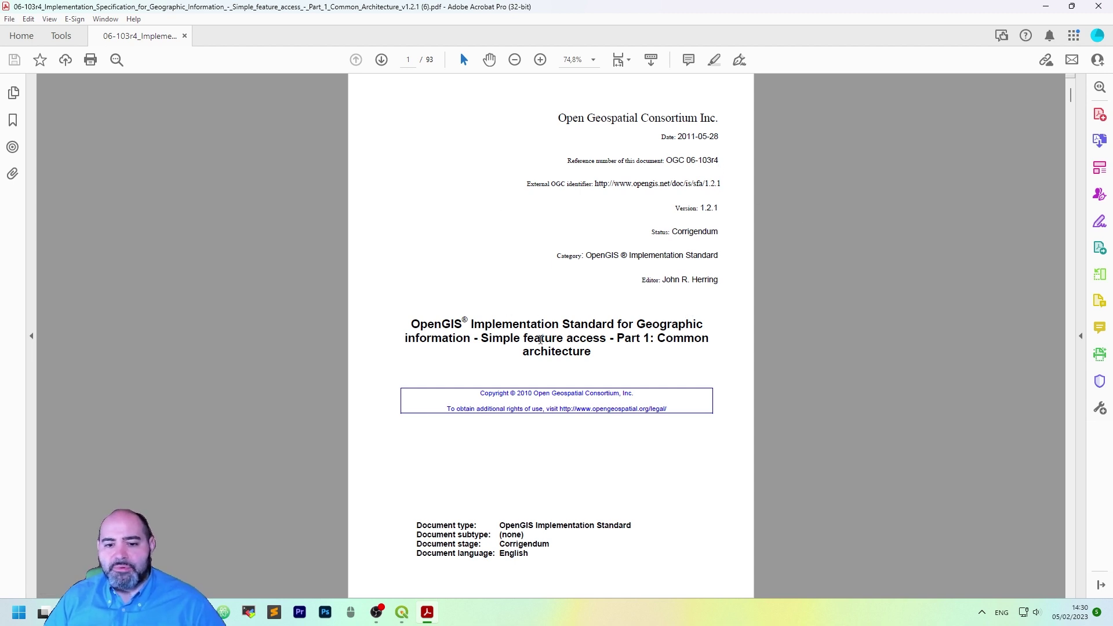
# Jump from the PDF contents via '6 Architecture' to the Figure 1 Geometry class hierarchy
pyautogui.scroll(-2, 666, 266)
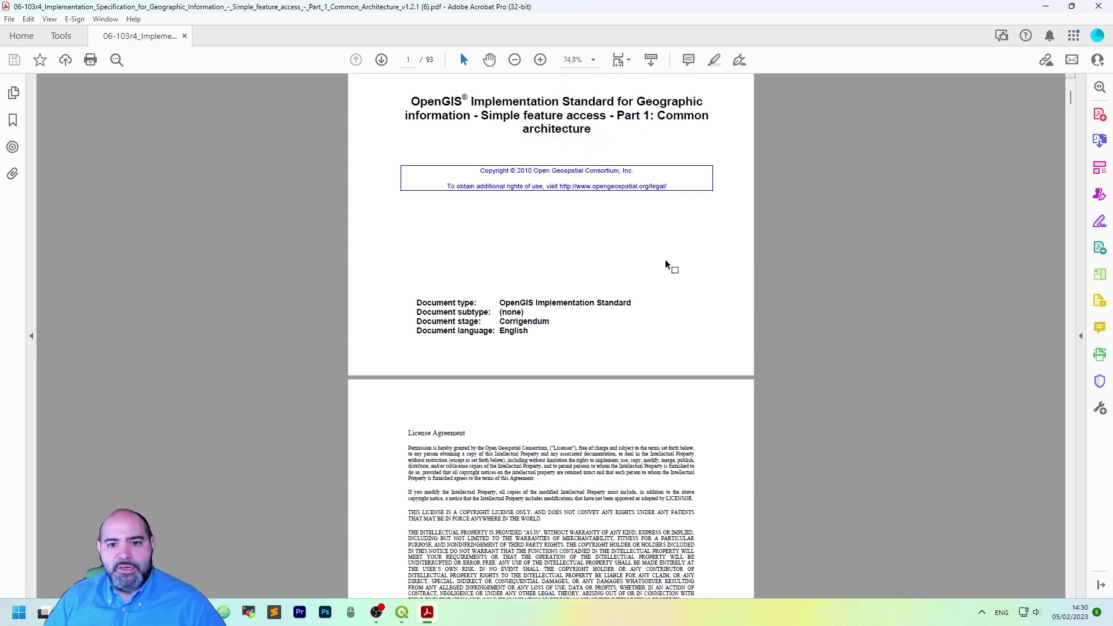
pyautogui.scroll(2, 667, 261)
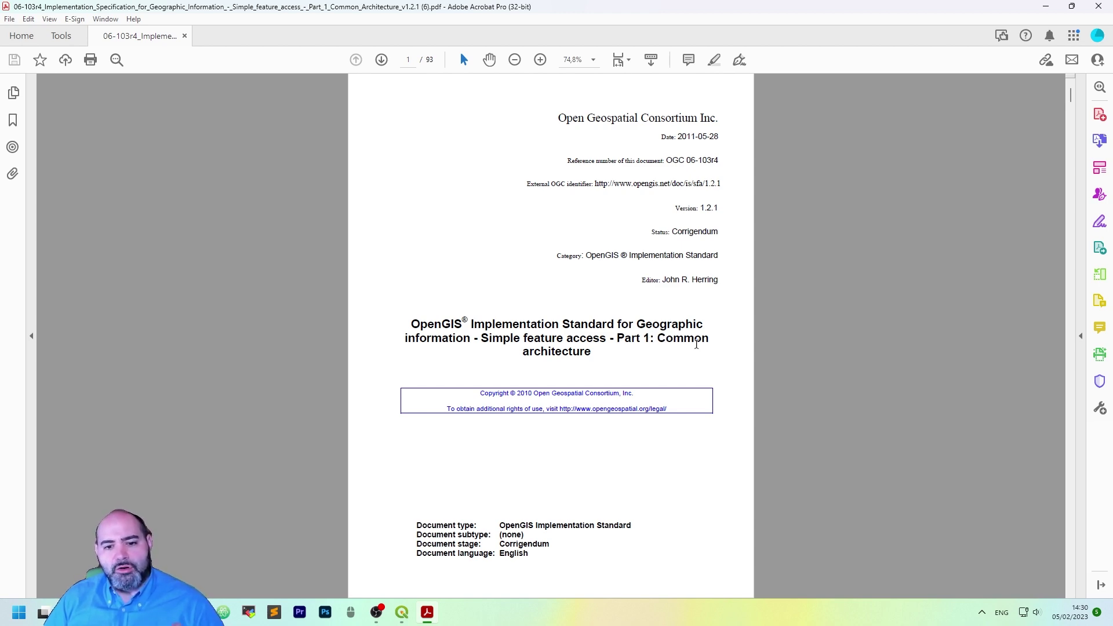
pyautogui.scroll(-15, 687, 360)
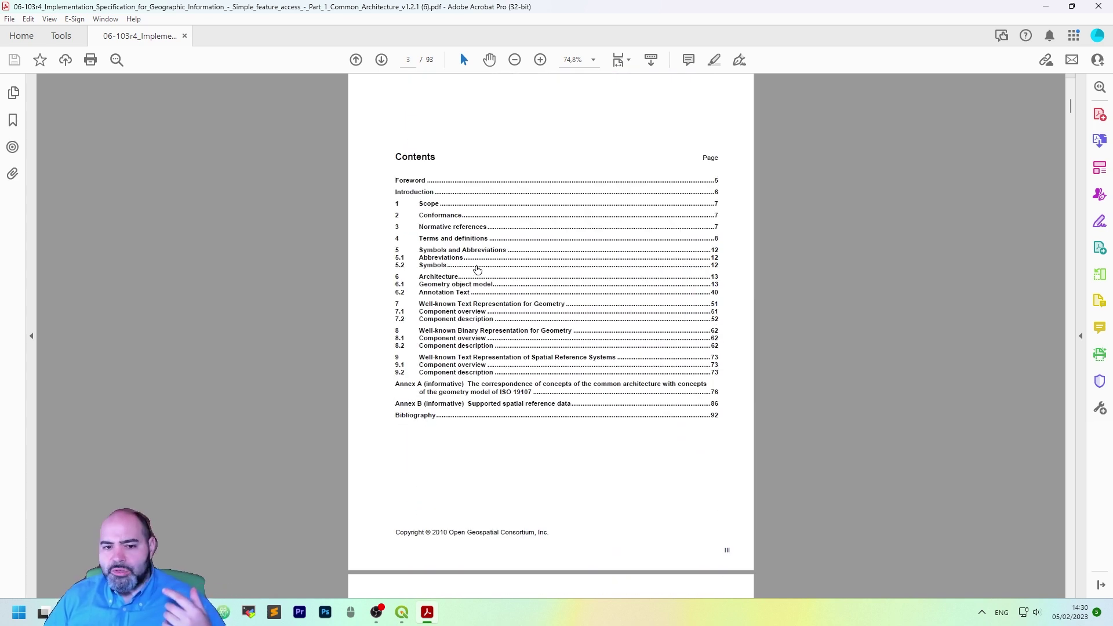
pyautogui.click(484, 284)
pyautogui.scroll(-5, 649, 286)
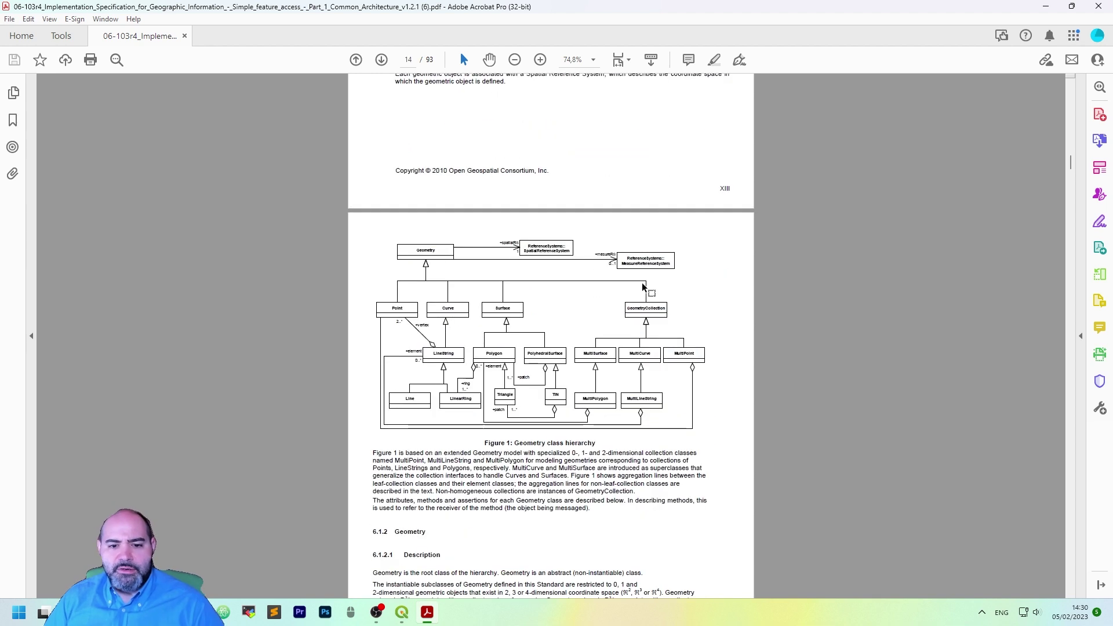
# Zoom in and read through pages 14–16 to the IsEmpty, IsSimple and Boundary methods
pyautogui.click(540, 60)
pyautogui.click(540, 59)
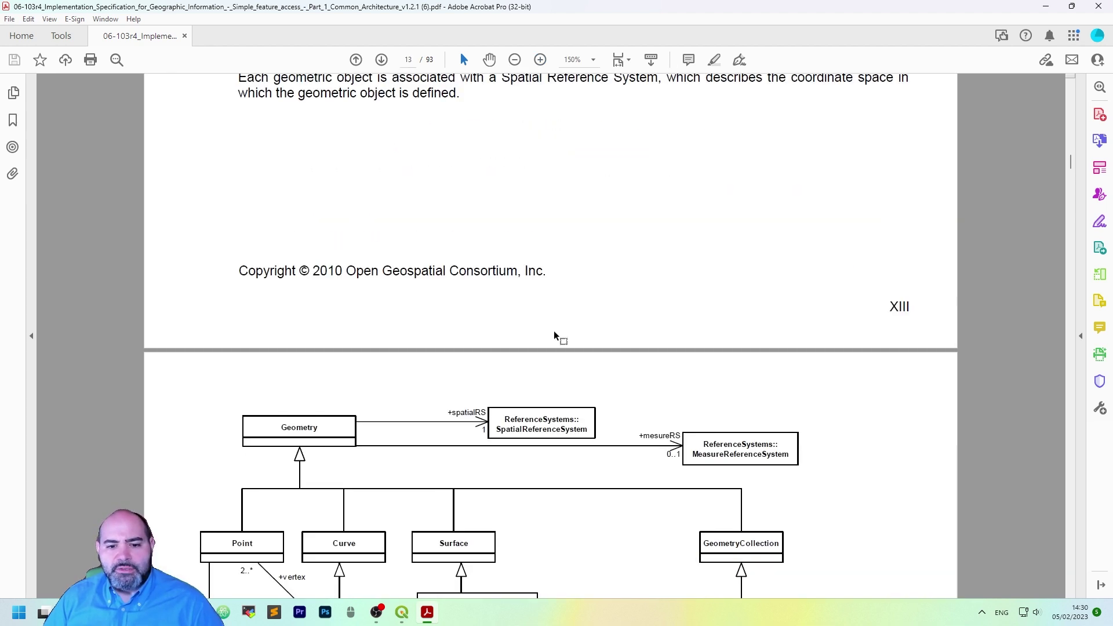
pyautogui.scroll(-6, 557, 330)
pyautogui.scroll(1, 597, 221)
pyautogui.scroll(-10, 811, 283)
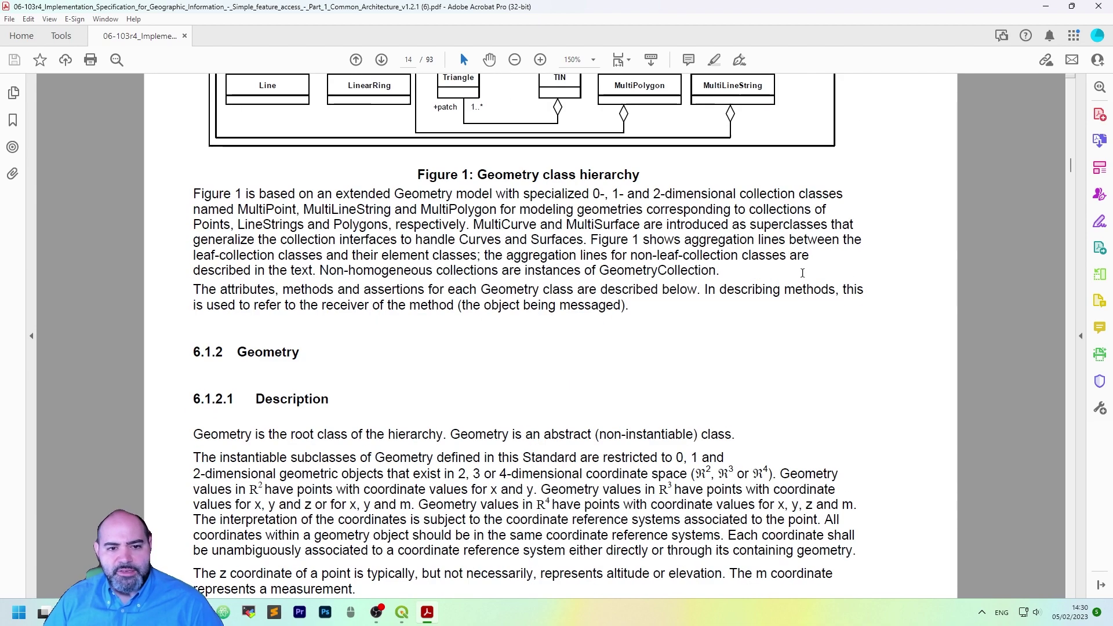
pyautogui.scroll(8, 739, 239)
pyautogui.scroll(3, 742, 238)
pyautogui.scroll(-15, 740, 231)
pyautogui.scroll(-10, 736, 229)
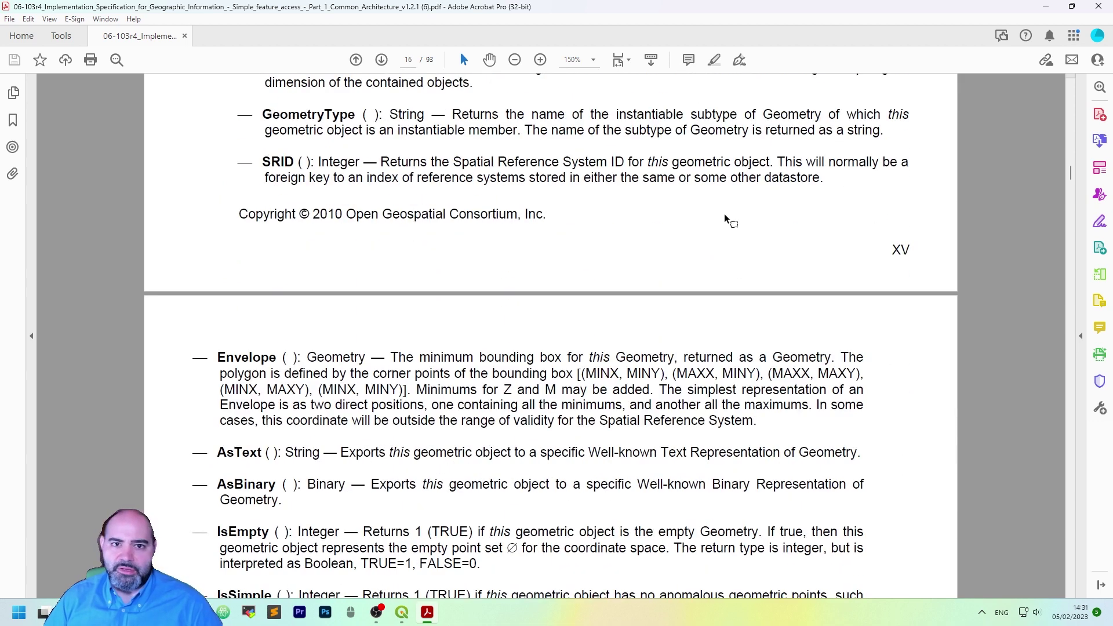
pyautogui.scroll(-15, 717, 197)
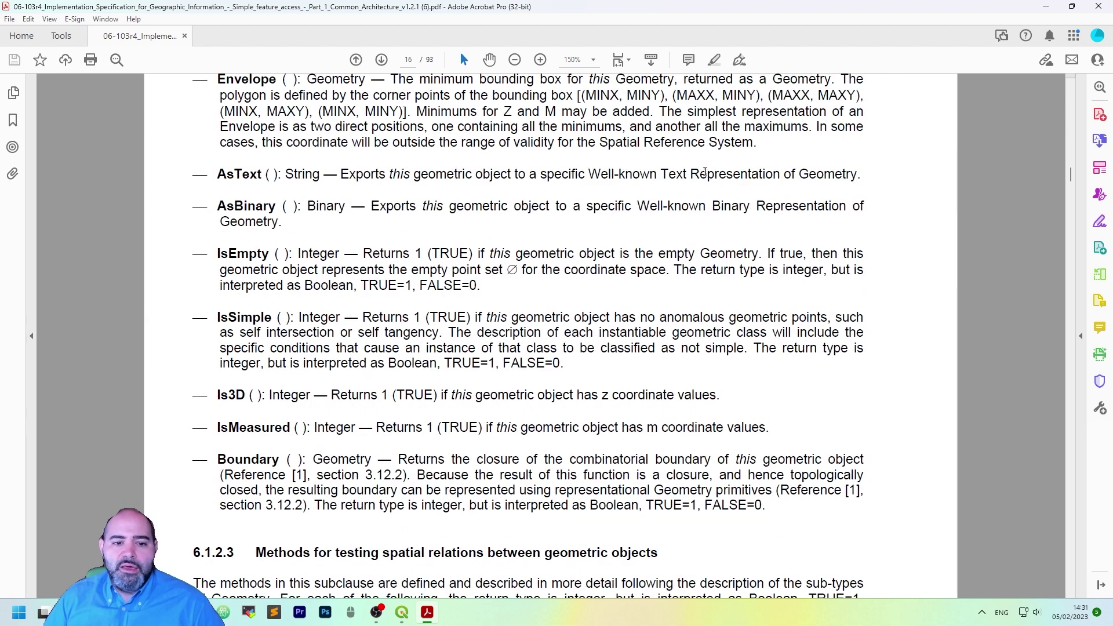
pyautogui.scroll(4, 690, 171)
pyautogui.scroll(3, 676, 177)
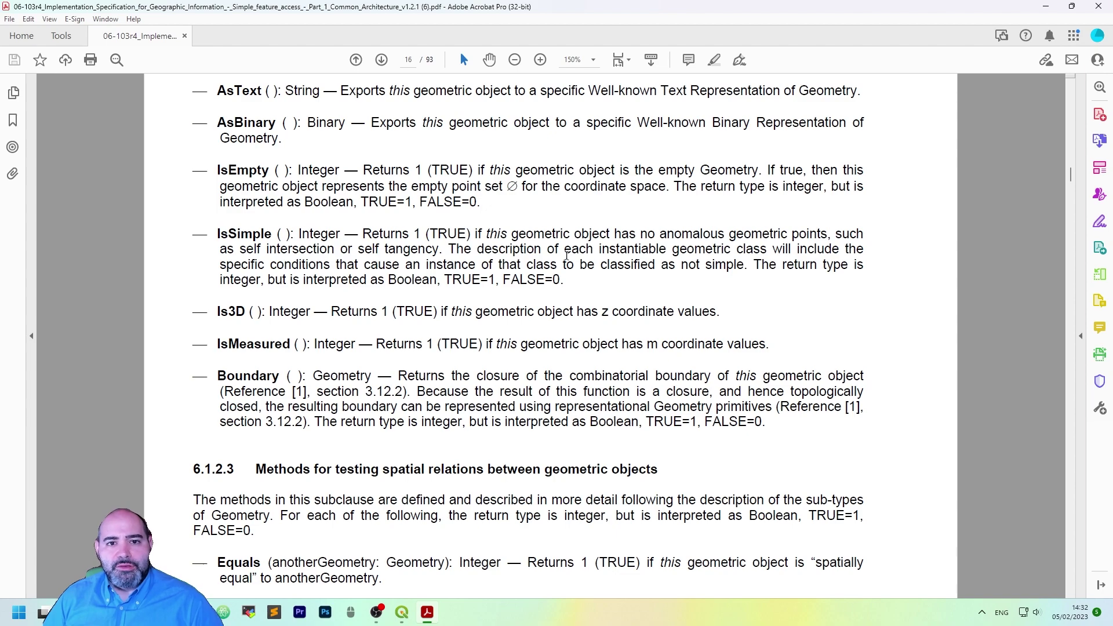
# Review the Geometry method definitions around page 16 again
pyautogui.scroll(-6, 522, 269)
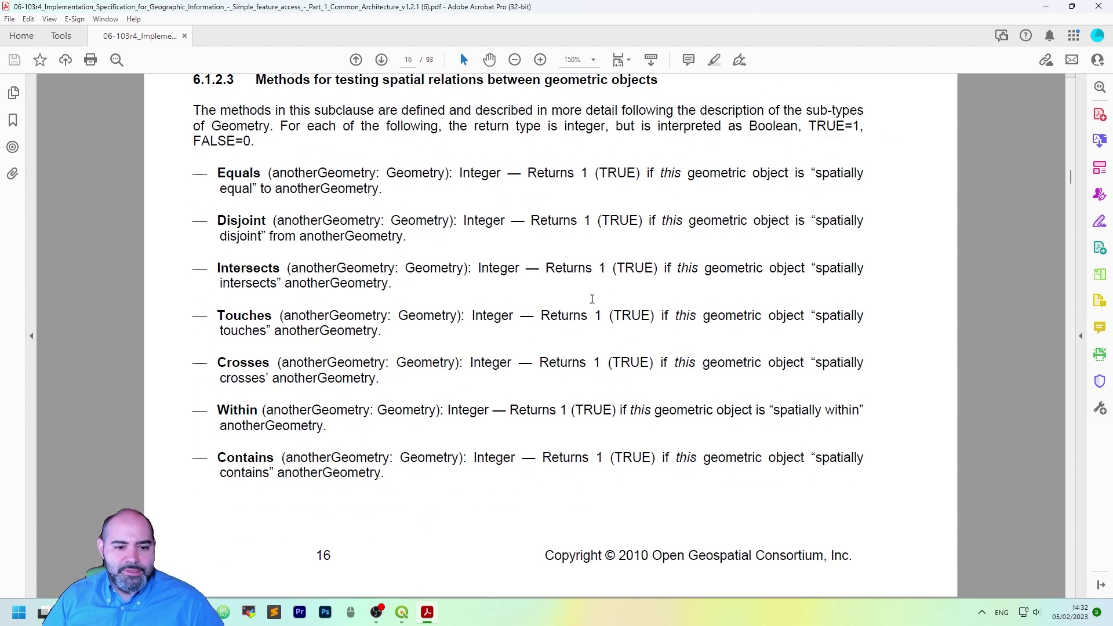
pyautogui.scroll(-20, 592, 299)
pyautogui.scroll(10, 592, 259)
pyautogui.scroll(10, 592, 259)
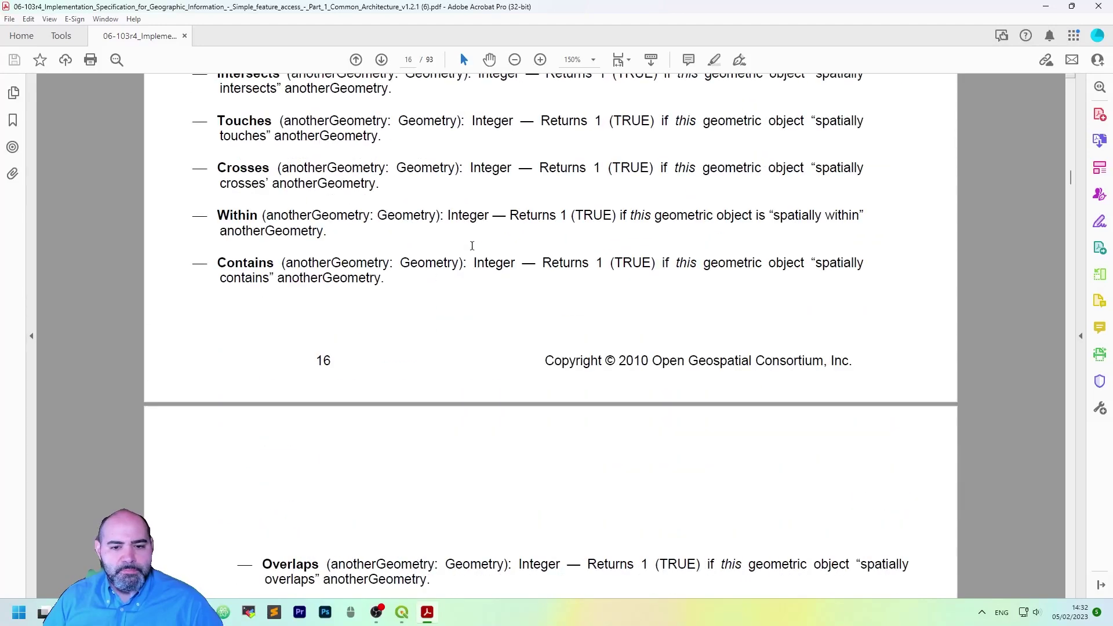
pyautogui.scroll(3, 644, 274)
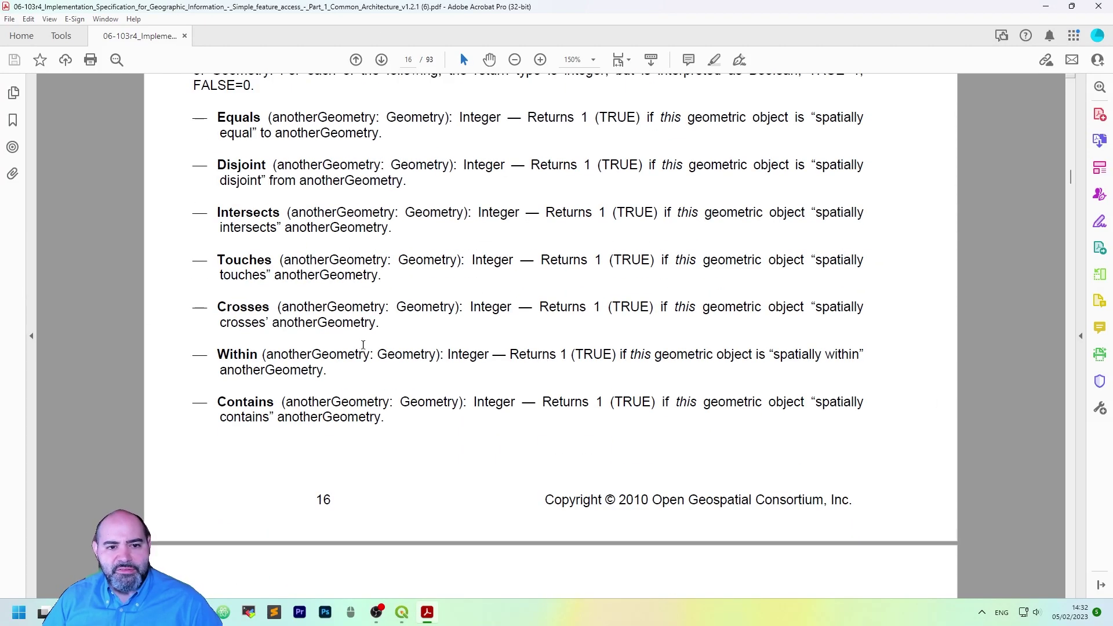
pyautogui.scroll(1, 451, 439)
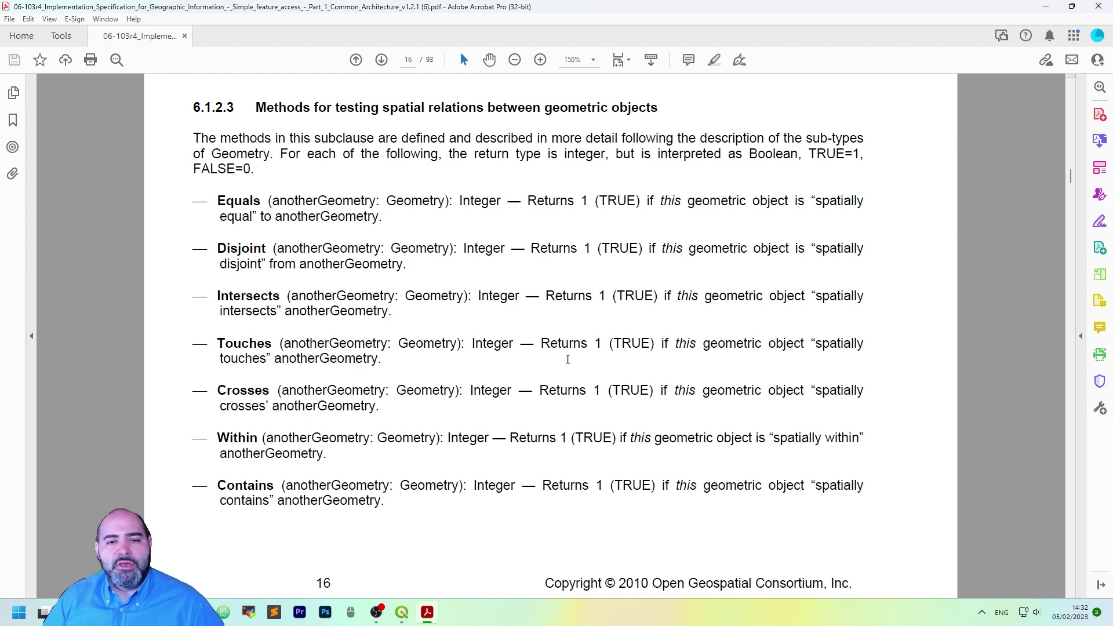
# Scroll ahead to page 22's simple and closed Curve definitions and Figure 5
pyautogui.scroll(-10, 568, 358)
pyautogui.scroll(-3, 569, 357)
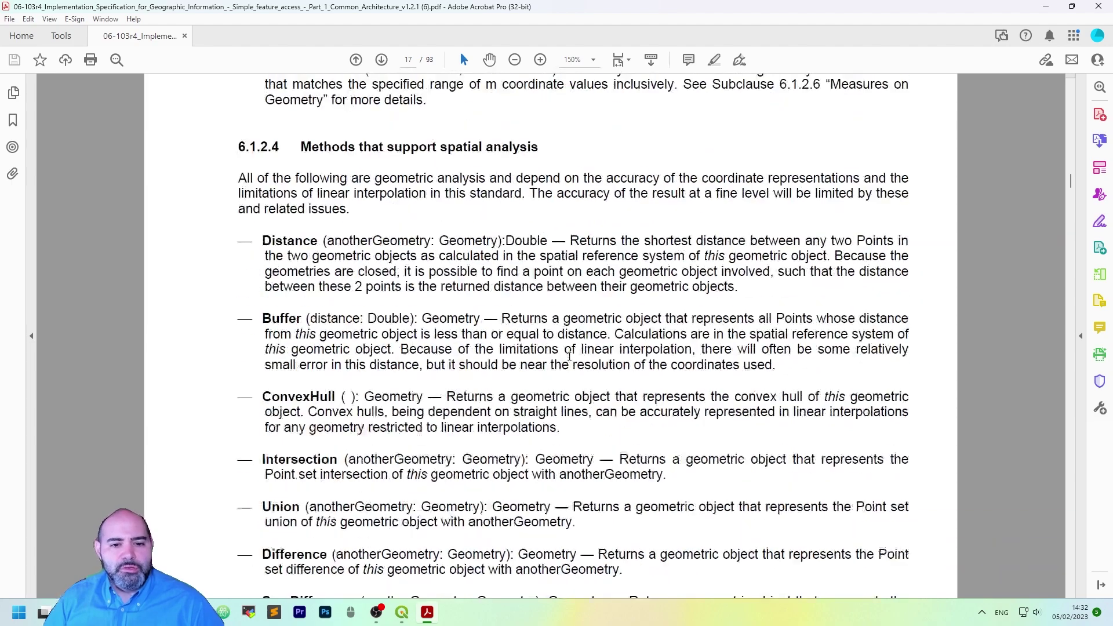
pyautogui.scroll(-9, 571, 355)
pyautogui.scroll(-18, 572, 351)
pyautogui.scroll(-10, 571, 335)
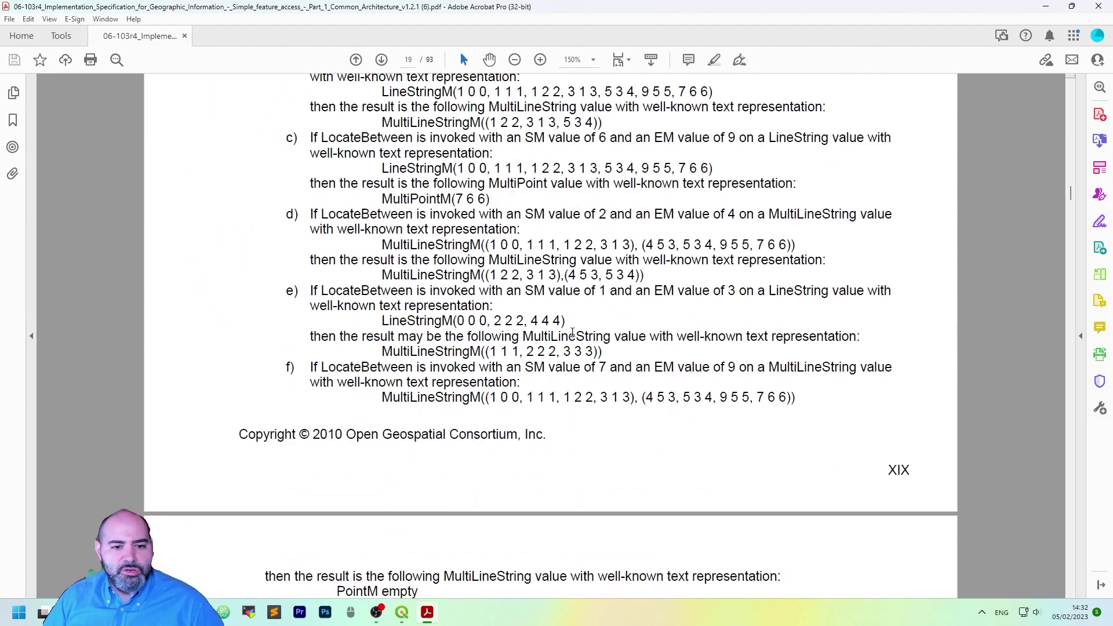
pyautogui.scroll(-10, 573, 332)
pyautogui.scroll(-20, 575, 332)
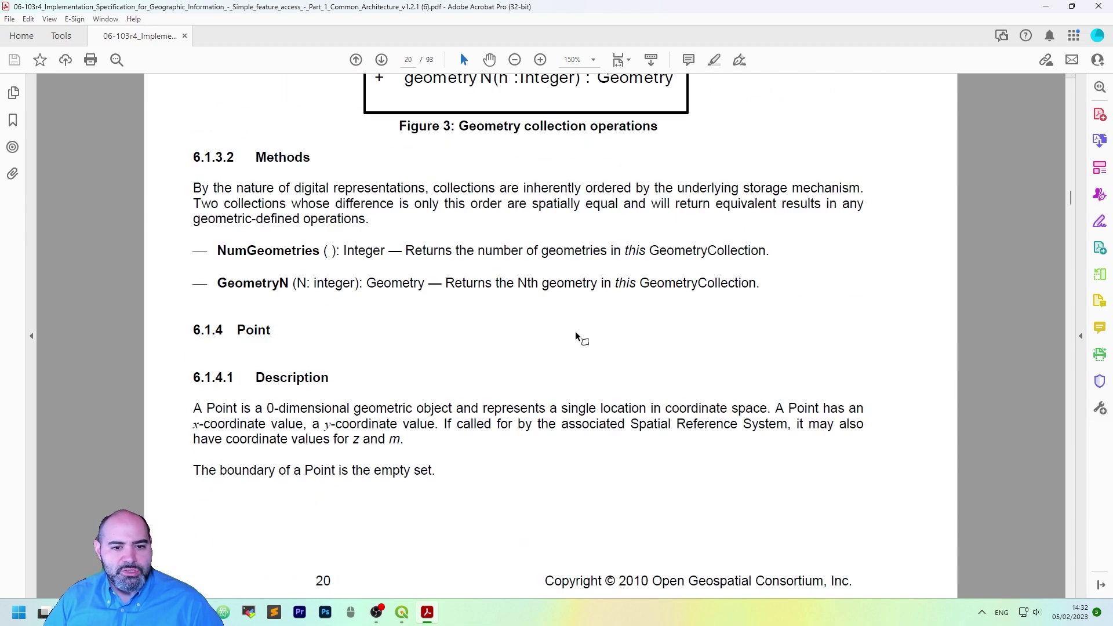
pyautogui.scroll(-10, 575, 329)
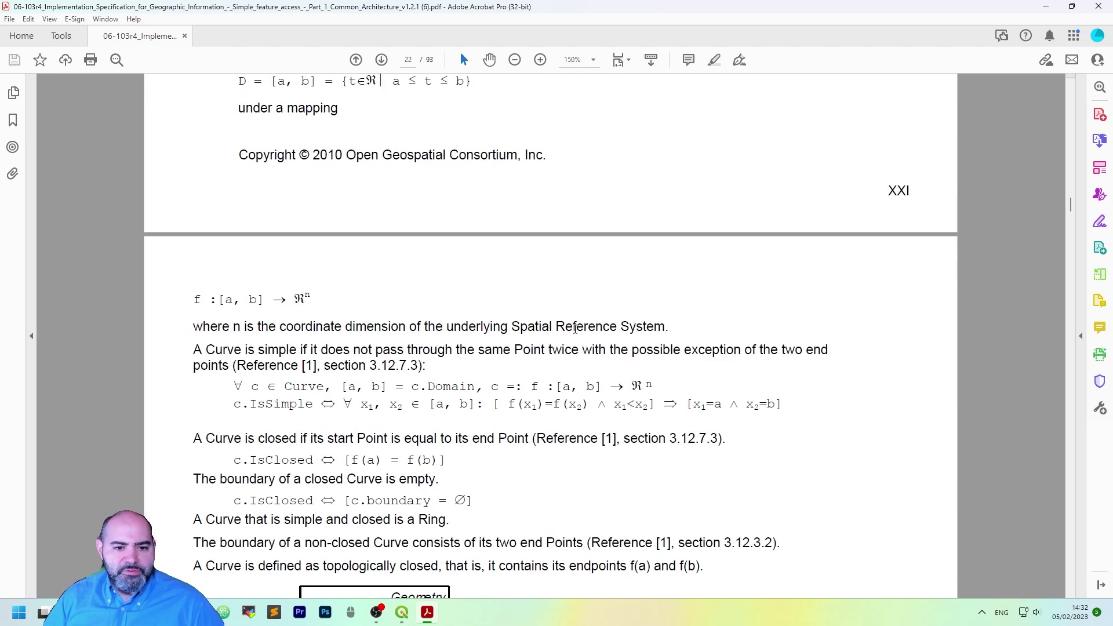
pyautogui.scroll(-5, 575, 328)
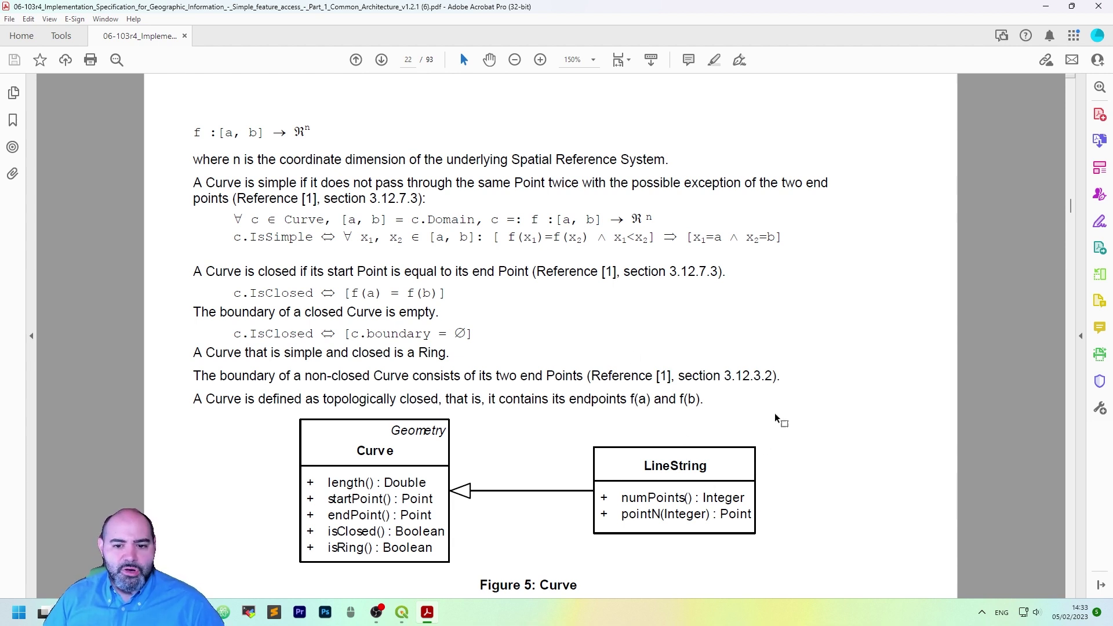
# Scroll to page 23's LinearRing definition and Figure 6 LineString examples
pyautogui.scroll(-10, 775, 412)
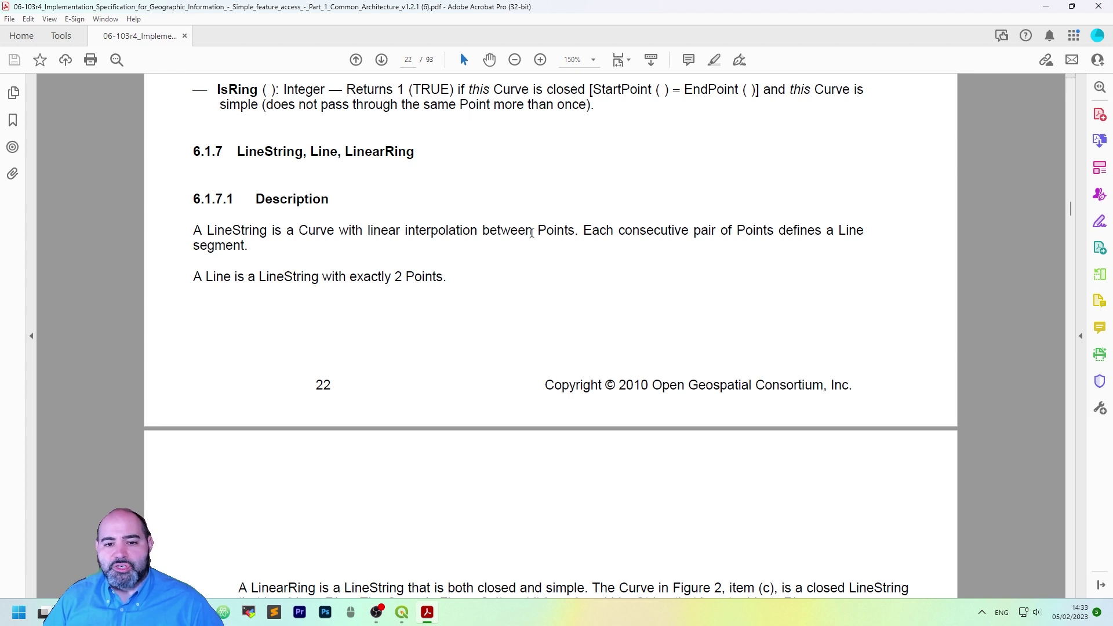
pyautogui.scroll(-10, 604, 232)
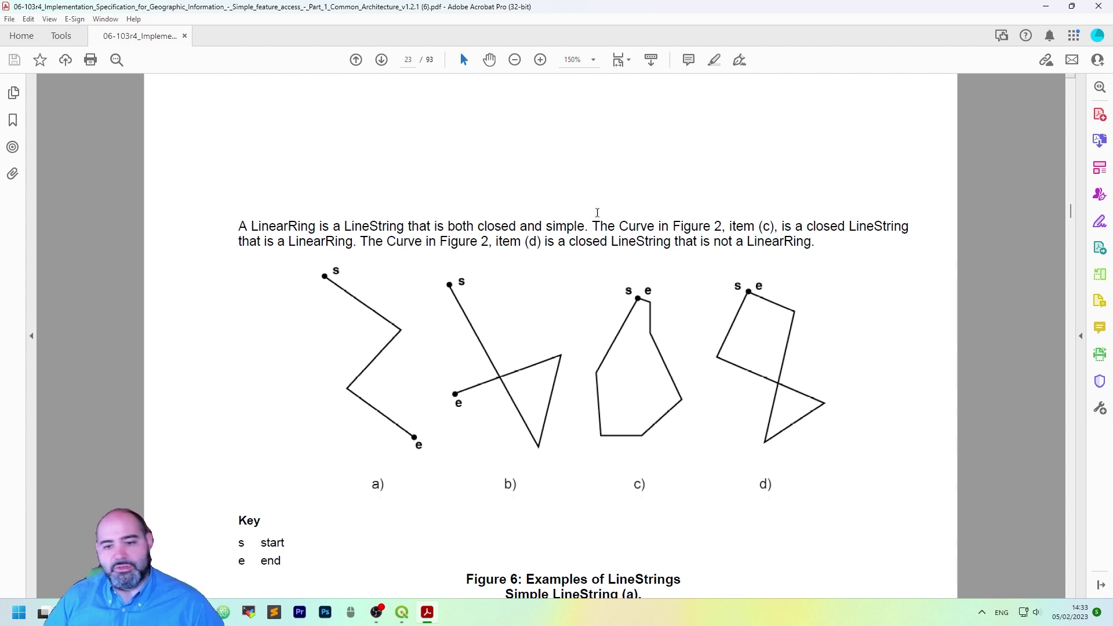
pyautogui.scroll(-5, 601, 258)
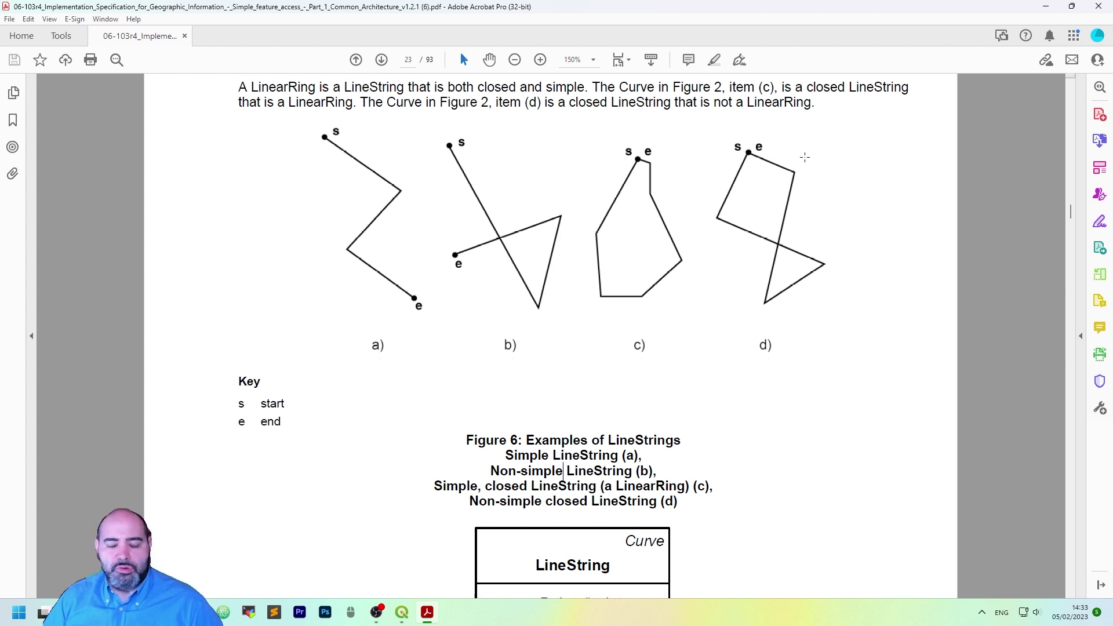
pyautogui.scroll(-5, 805, 157)
pyautogui.scroll(4, 805, 156)
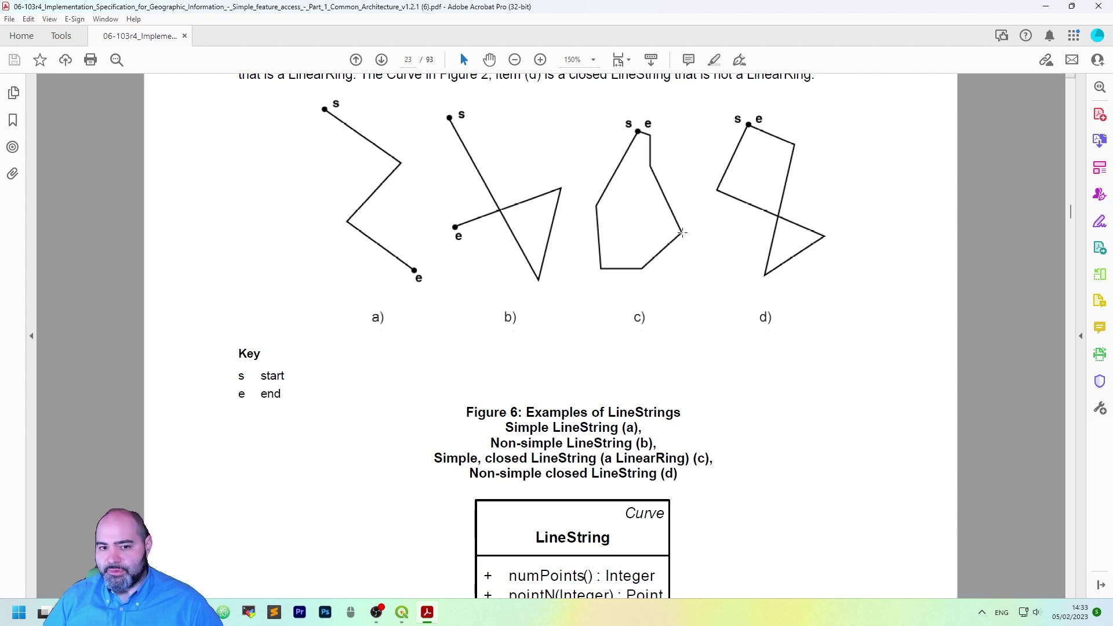
# Scroll to page 26 showing Figure 10: Surface and the 6.1.10.2 Surface methods
pyautogui.scroll(-5, 696, 228)
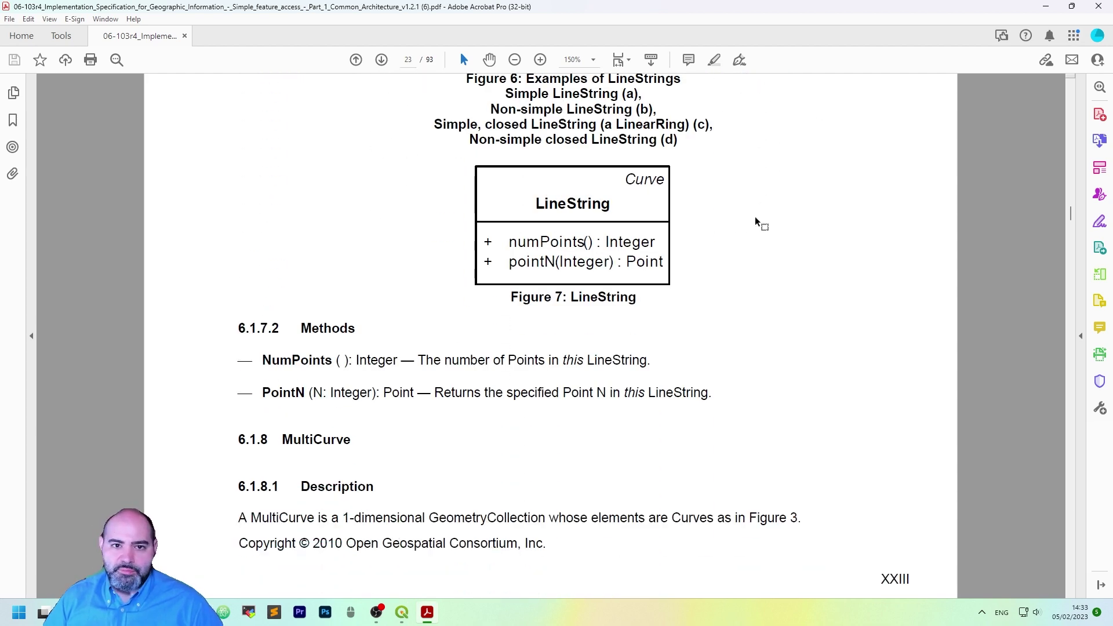
pyautogui.scroll(-9, 755, 214)
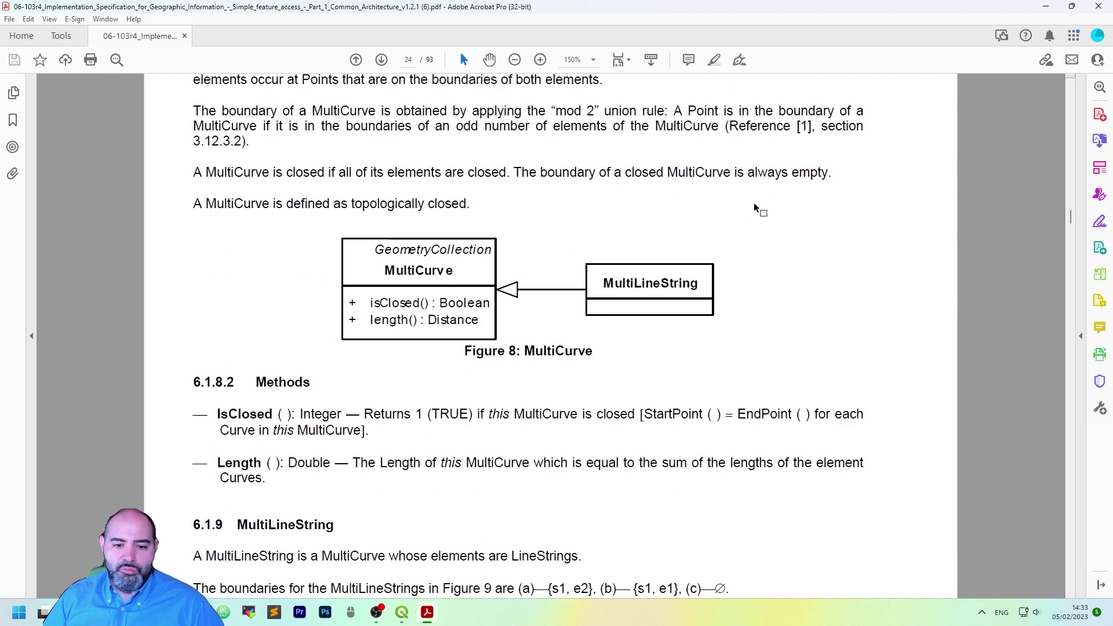
pyautogui.scroll(-13, 754, 204)
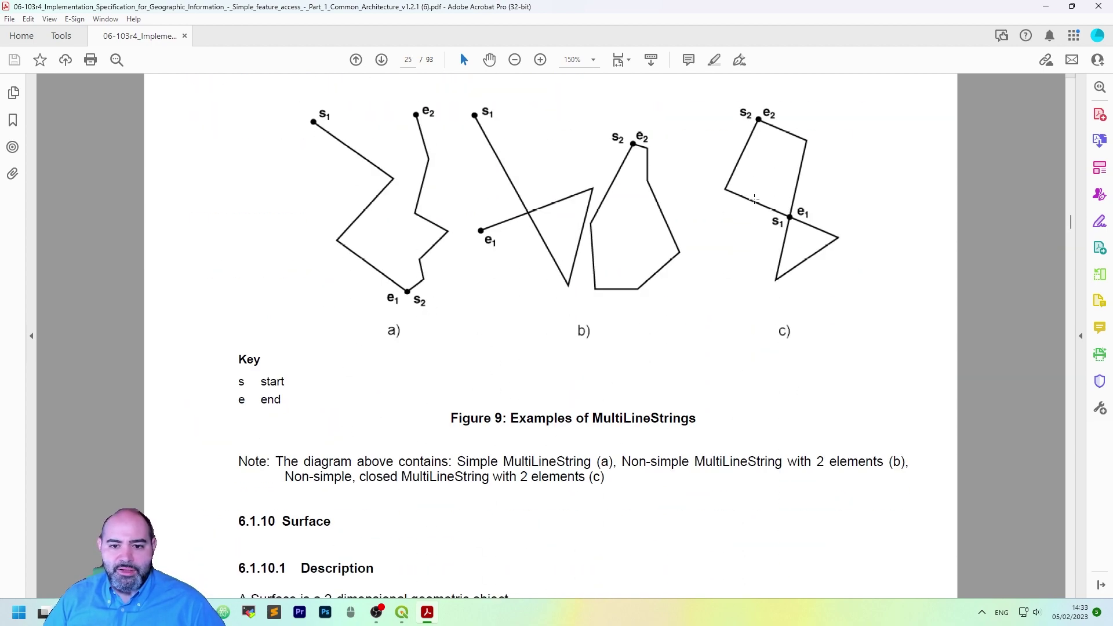
pyautogui.scroll(-14, 754, 198)
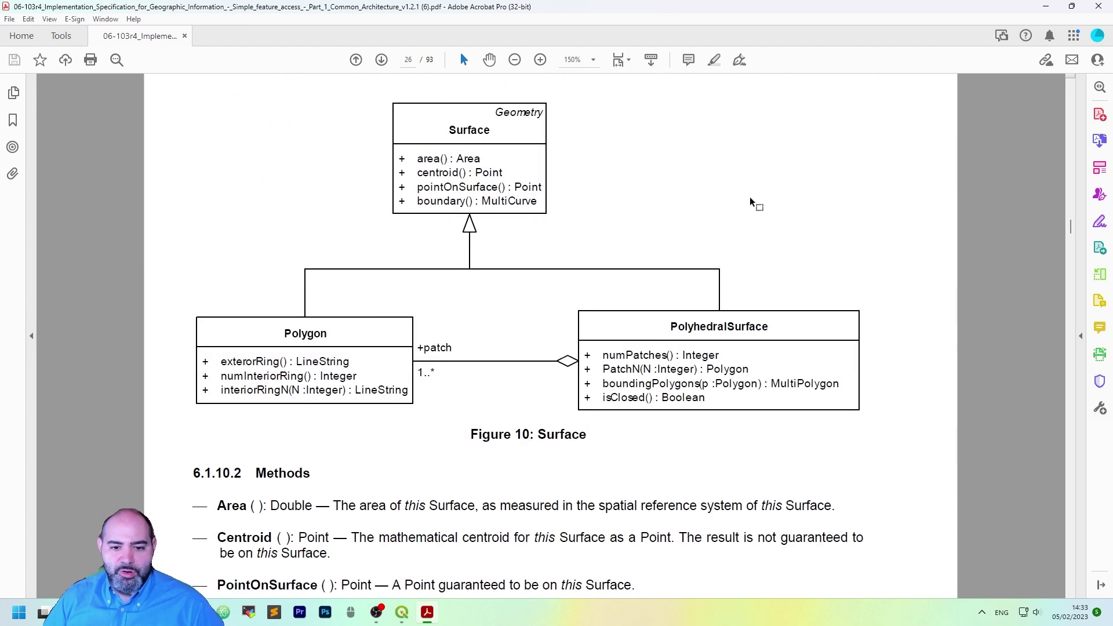
pyautogui.scroll(-7, 750, 197)
pyautogui.scroll(4, 735, 192)
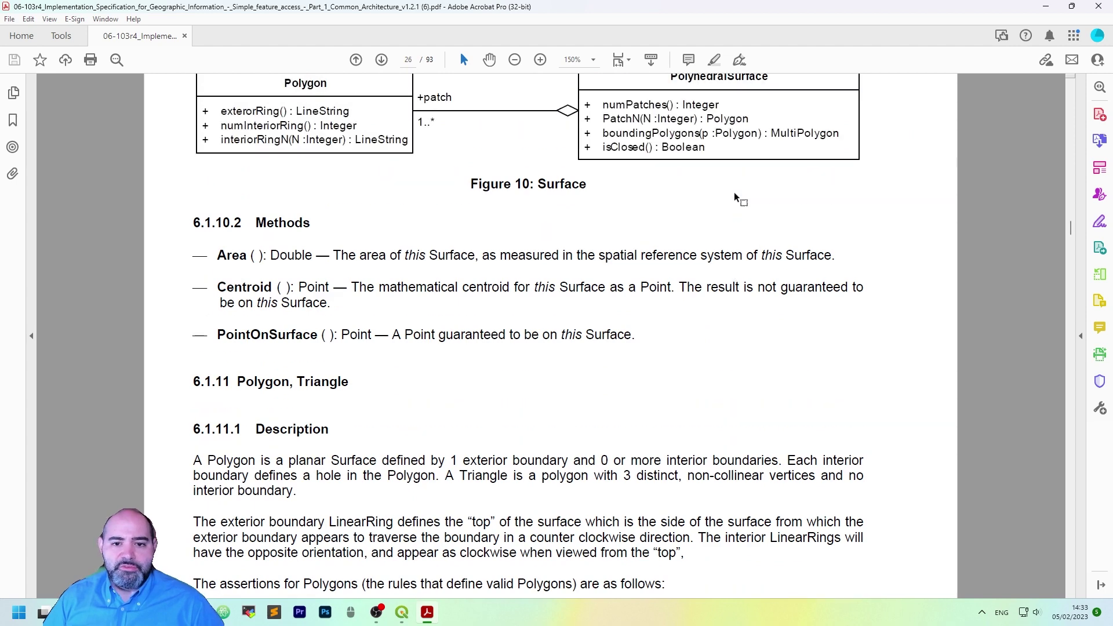
pyautogui.scroll(3, 734, 192)
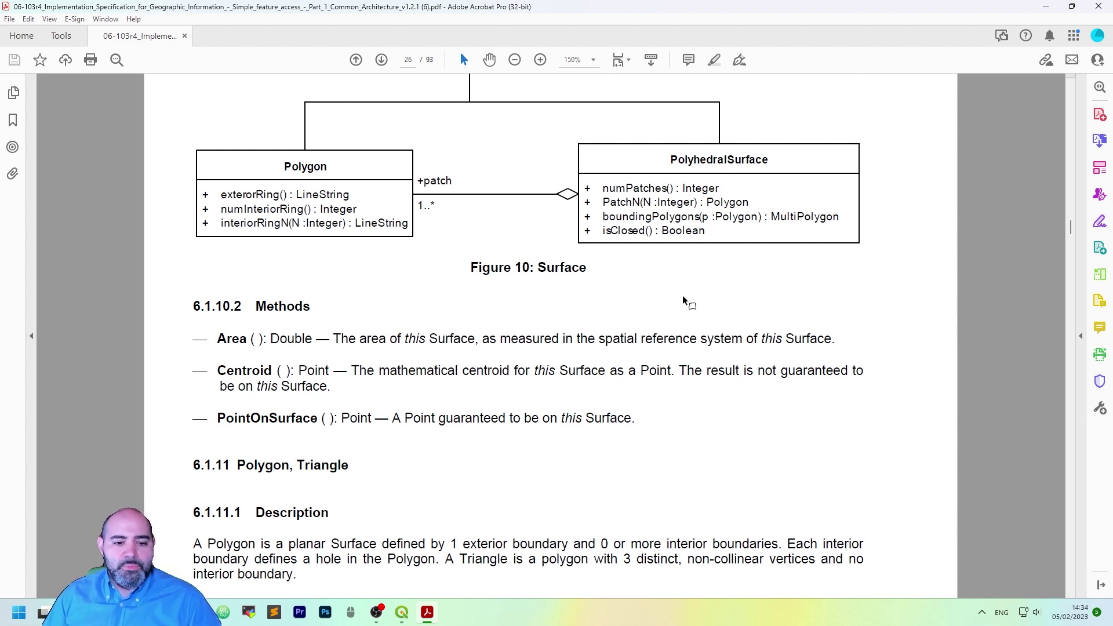
# Read page 27's Figure 11 and polygon assertions, then reach page 28's Figure 12
pyautogui.scroll(-20, 683, 297)
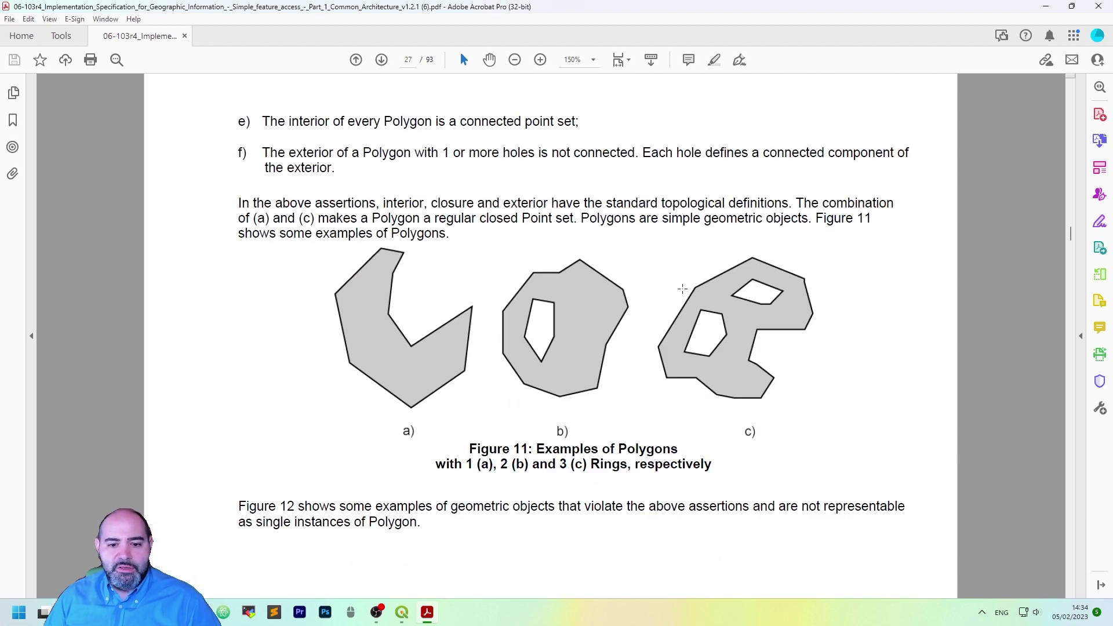
pyautogui.scroll(5, 636, 292)
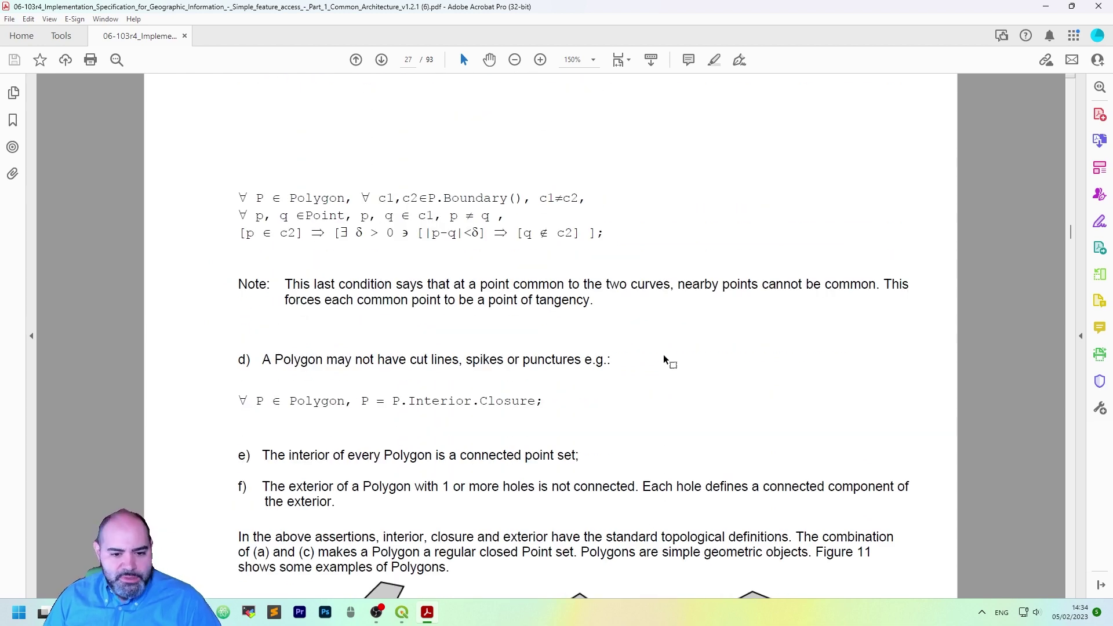
pyautogui.scroll(7, 667, 360)
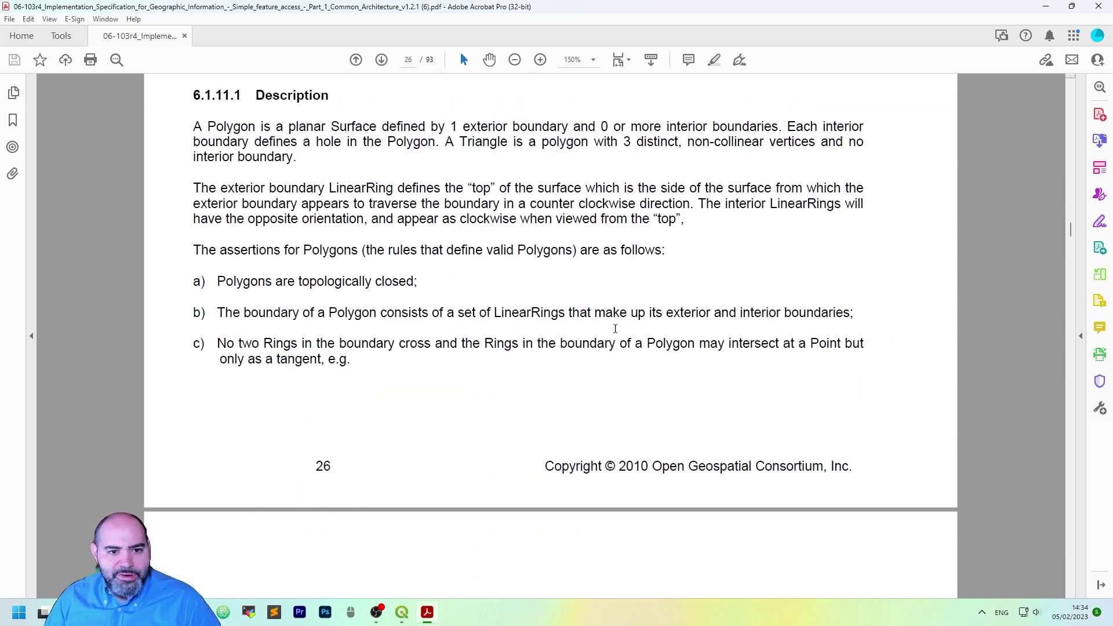
pyautogui.scroll(-10, 673, 229)
pyautogui.scroll(-13, 674, 226)
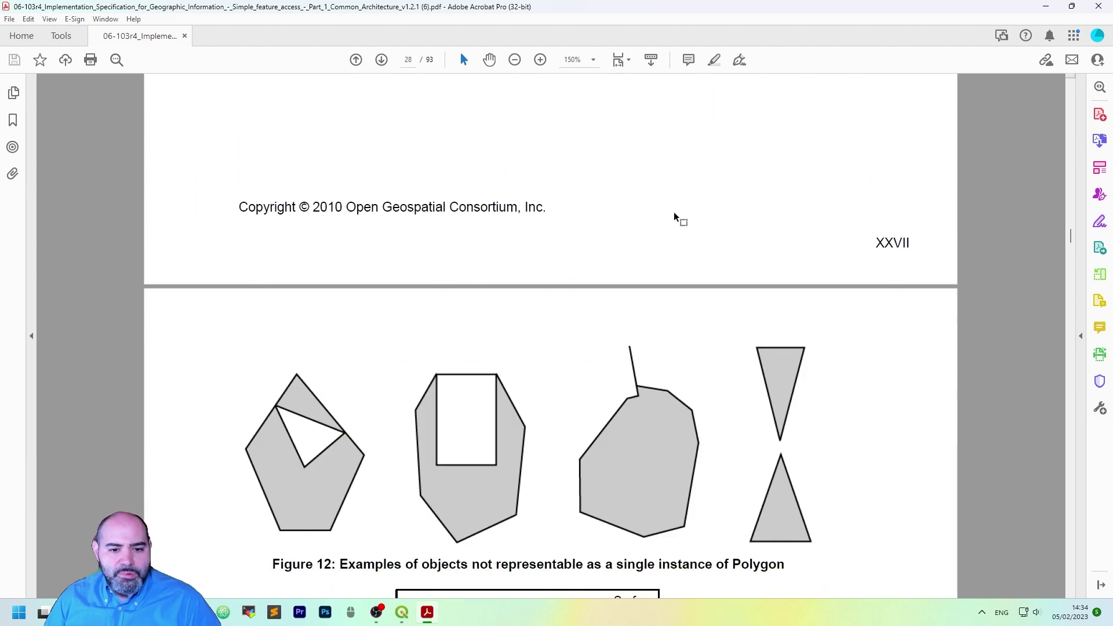
pyautogui.scroll(11, 575, 190)
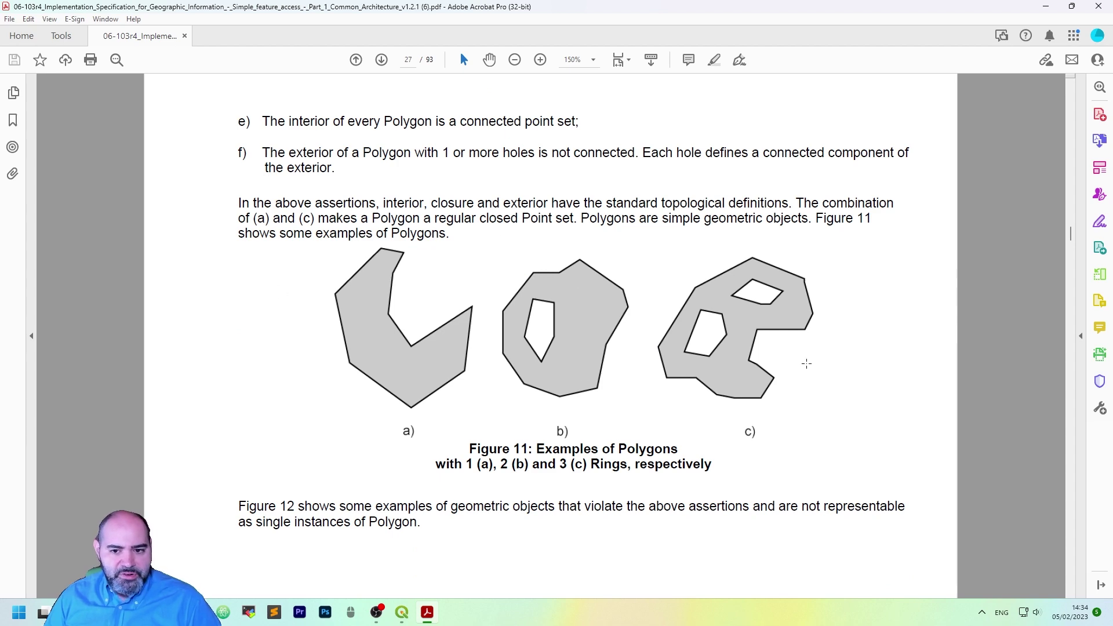
pyautogui.scroll(-11, 596, 353)
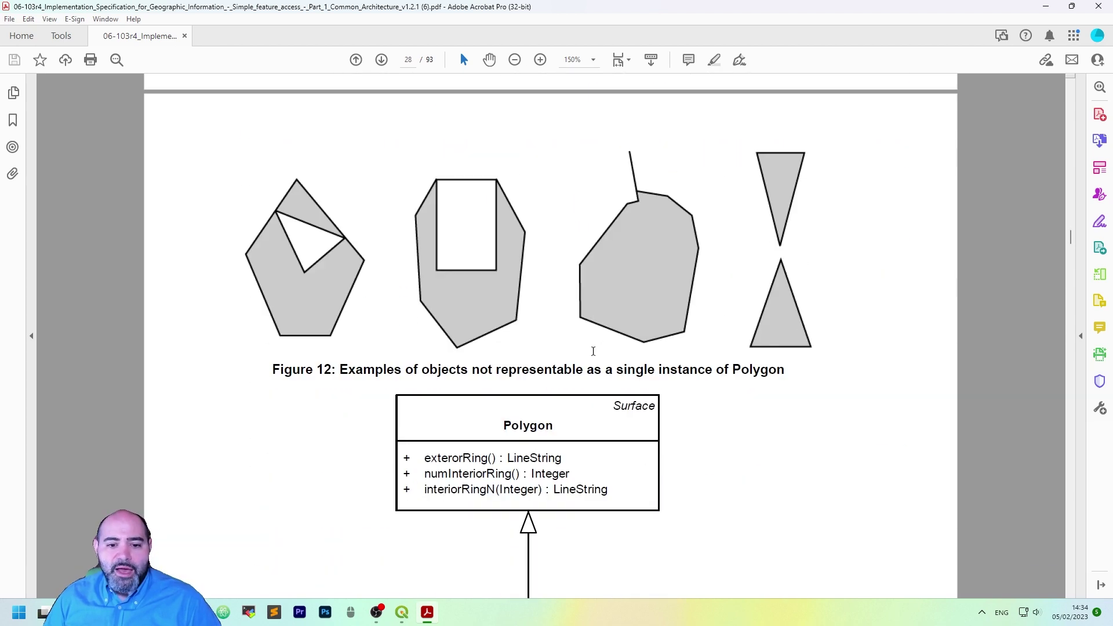
pyautogui.scroll(-2, 589, 310)
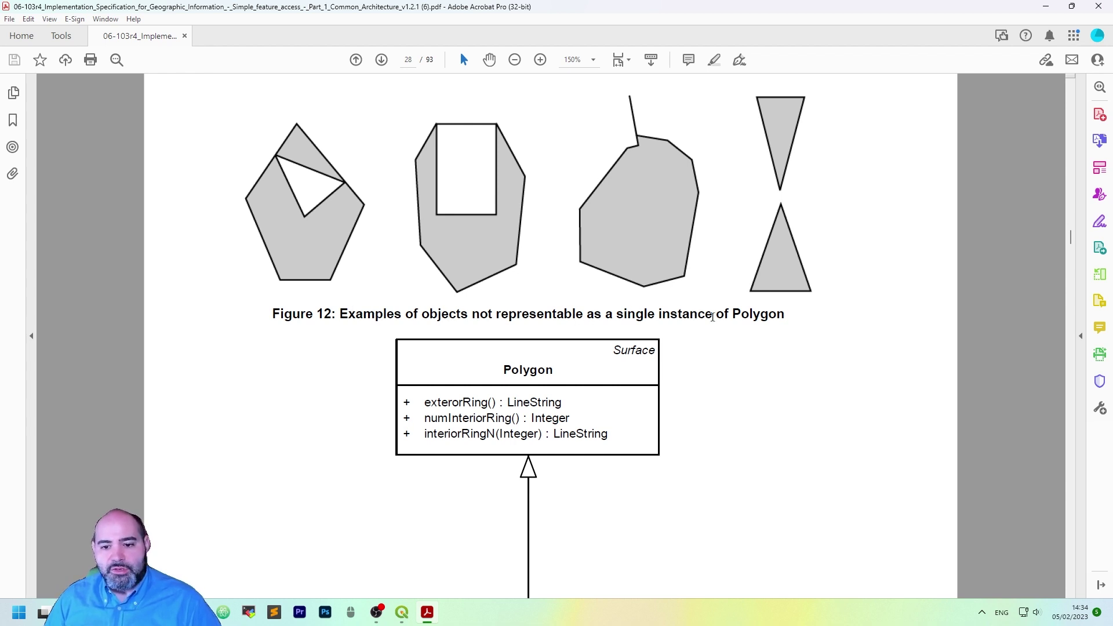
pyautogui.scroll(2, 776, 325)
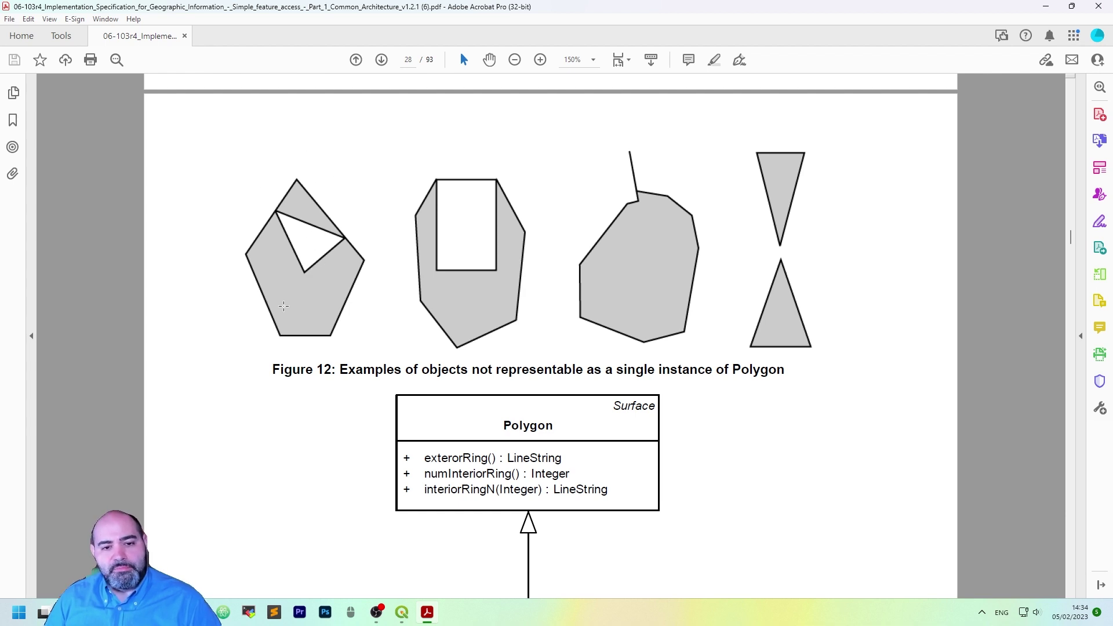
# Scroll through the PolyhedralSurface pages 29–30 to Figure 16: MultiSurface operations
pyautogui.scroll(-10, 322, 298)
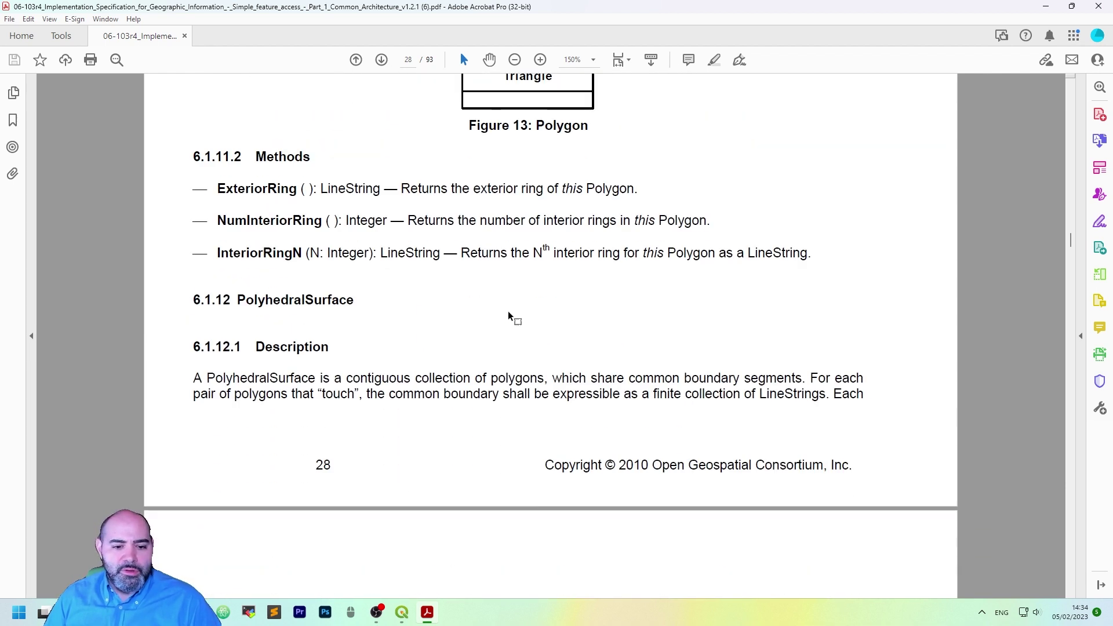
pyautogui.scroll(-10, 592, 341)
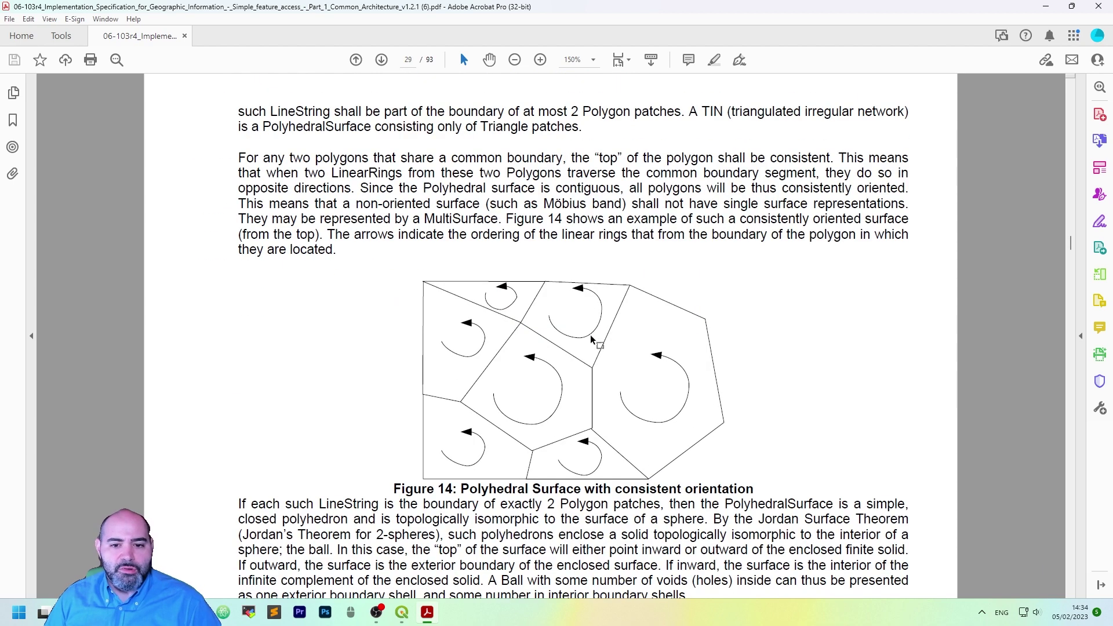
pyautogui.scroll(-2, 635, 354)
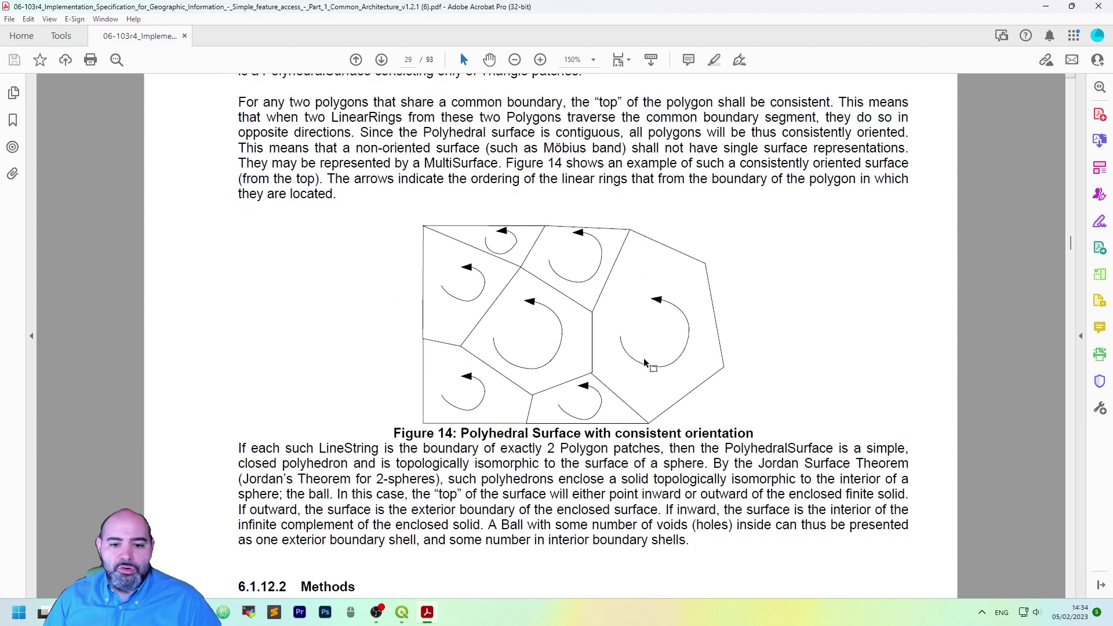
pyautogui.scroll(1, 678, 347)
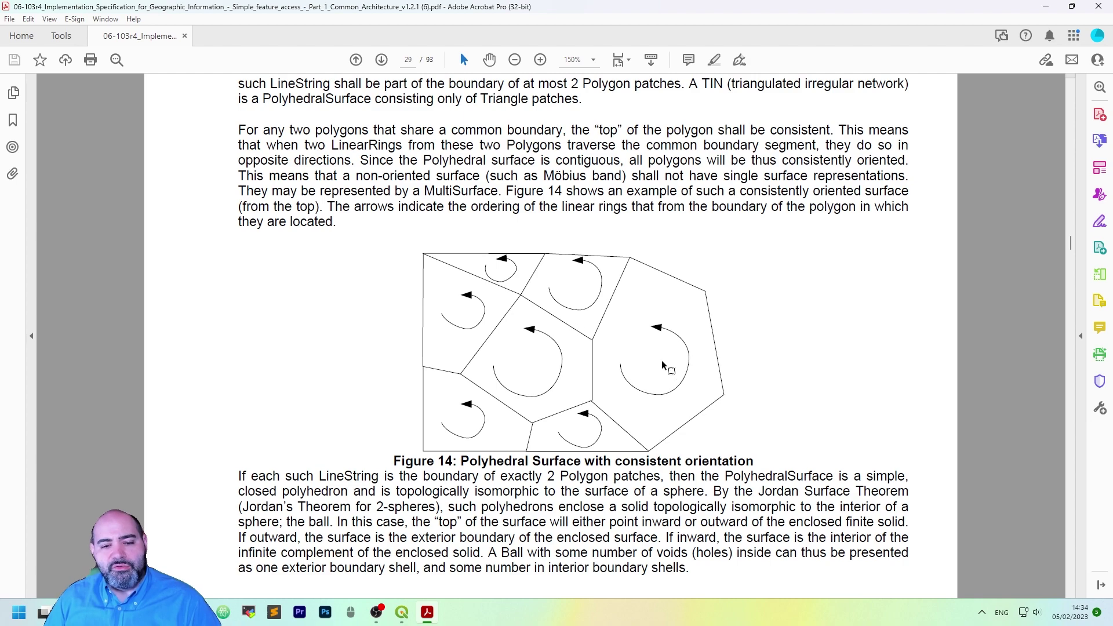
pyautogui.scroll(-5, 663, 367)
pyautogui.scroll(-8, 661, 367)
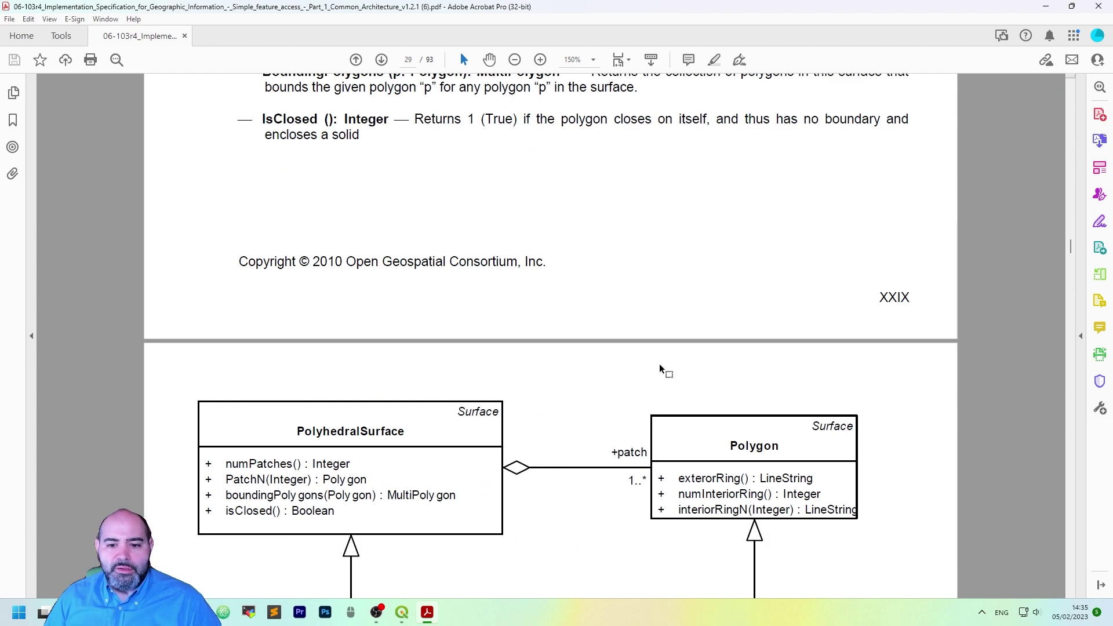
pyautogui.scroll(-15, 662, 368)
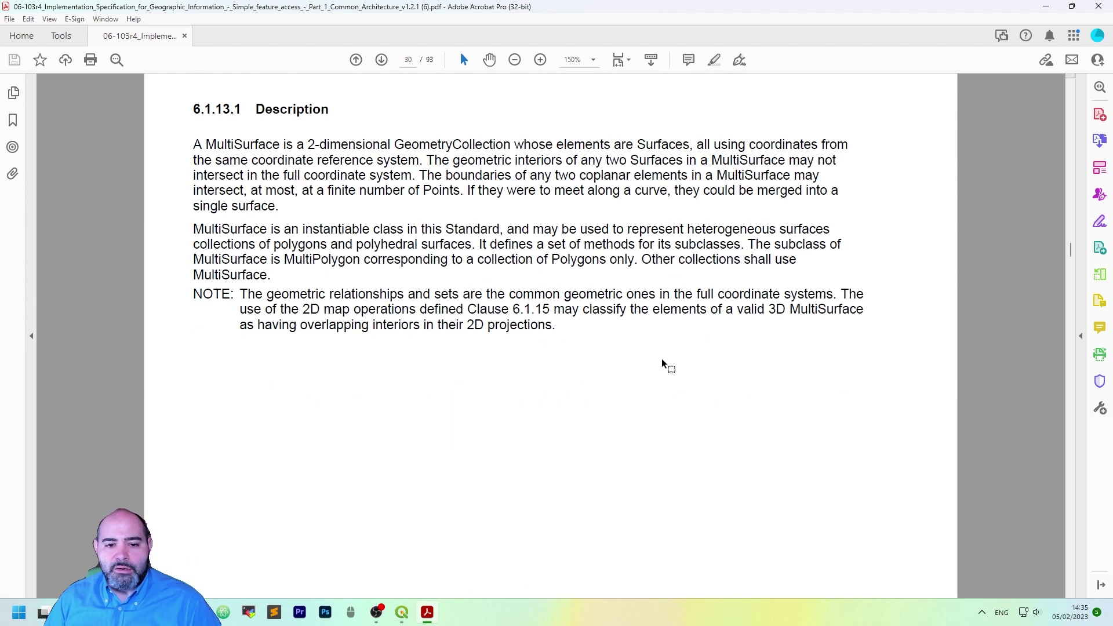
pyautogui.scroll(-12, 663, 365)
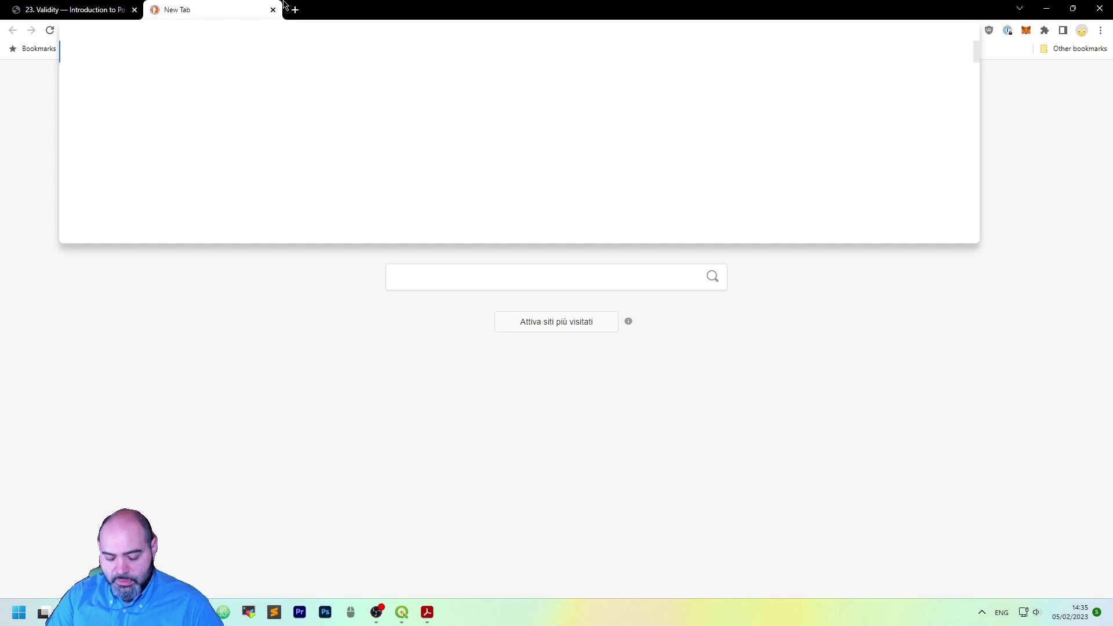
pyautogui.write('www.ogc.org')
pyautogui.press('Return')
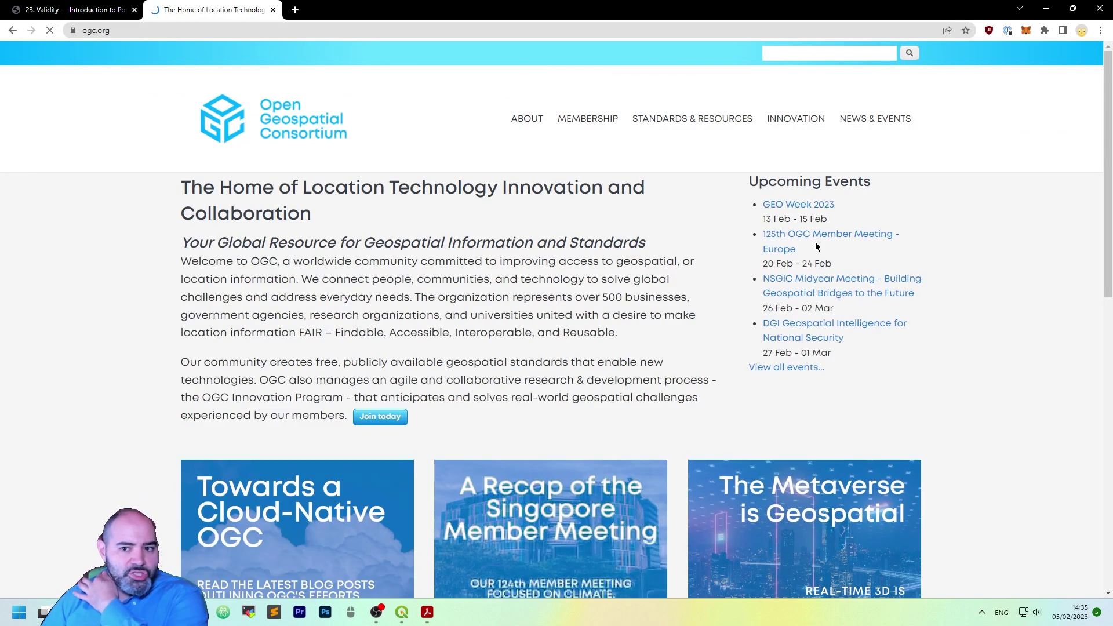
pyautogui.moveTo(684, 118)
pyautogui.moveTo(687, 143)
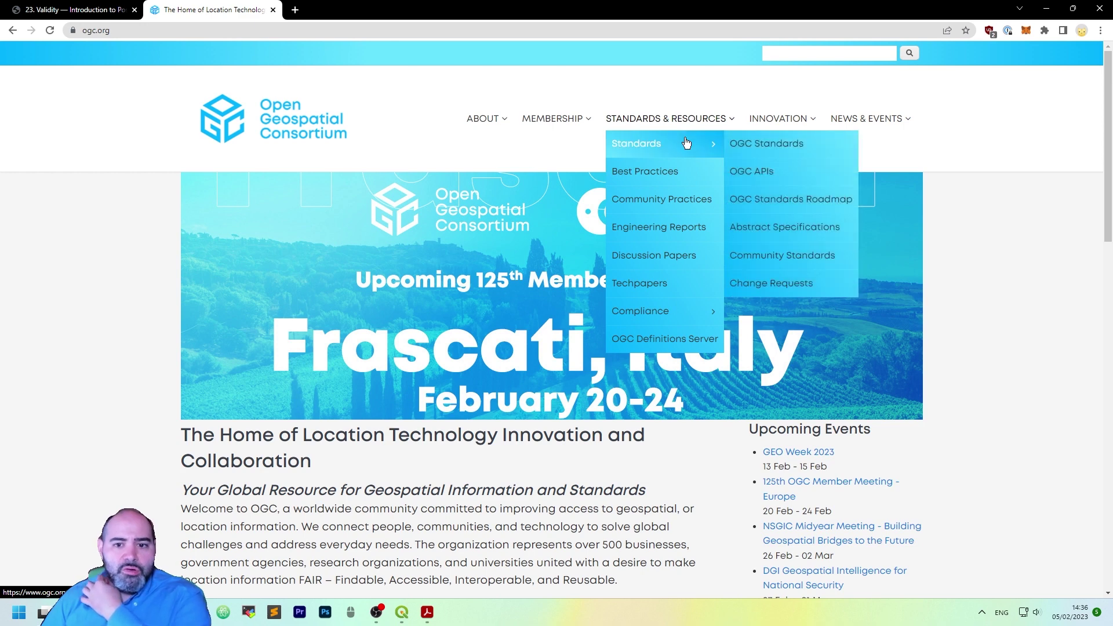
pyautogui.click(740, 146)
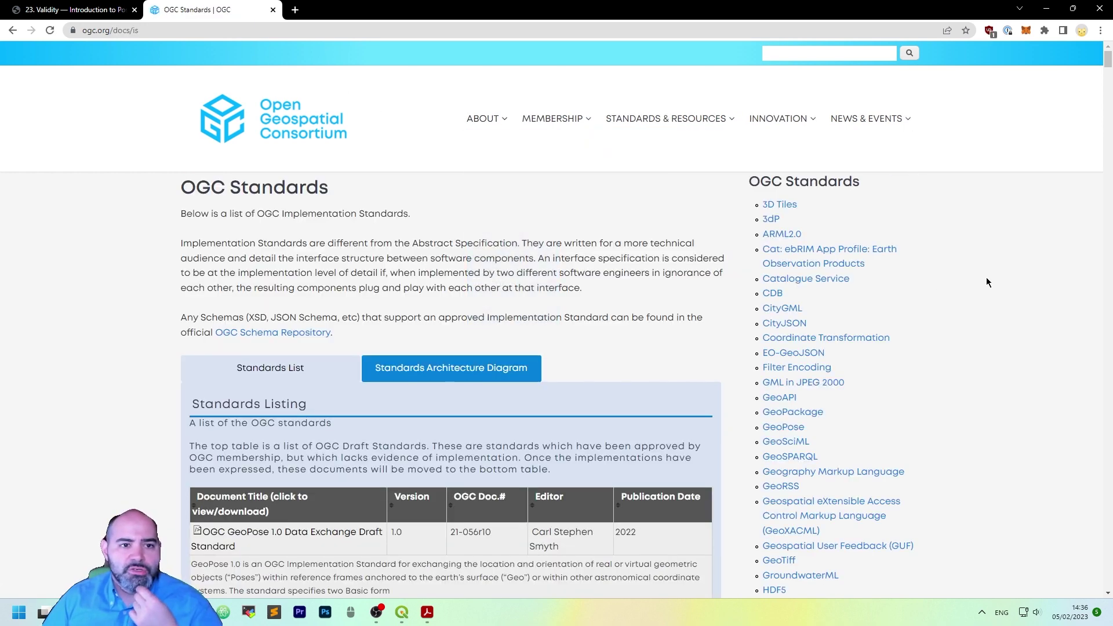
# Open Simple Features, then its Part 2: SQL Option page, and minimize Chrome
pyautogui.scroll(-20, 990, 274)
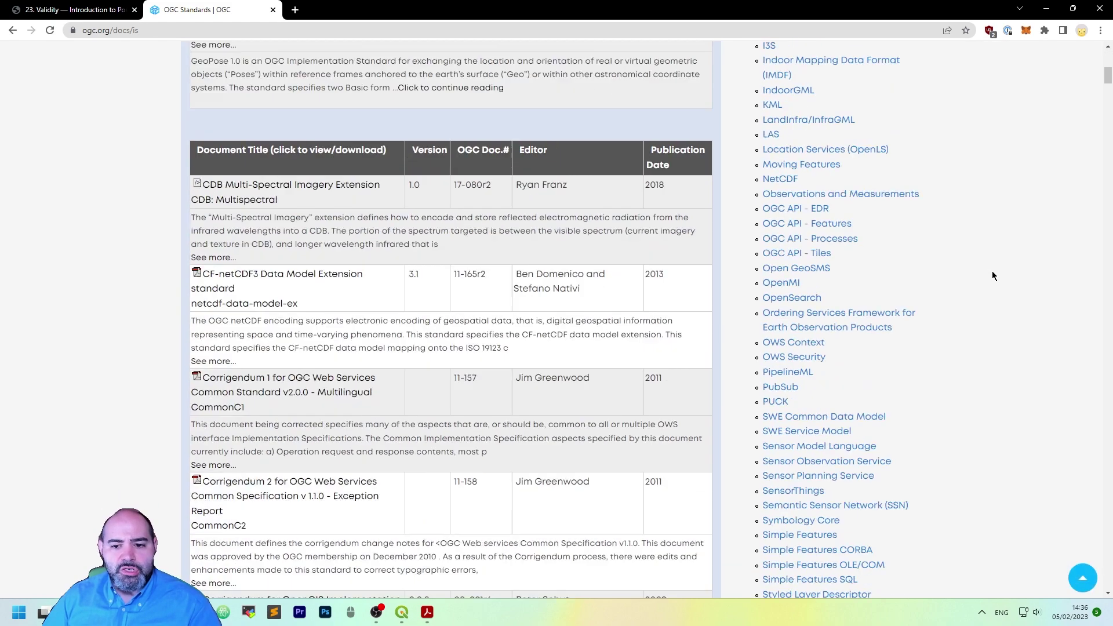
pyautogui.scroll(9, 996, 271)
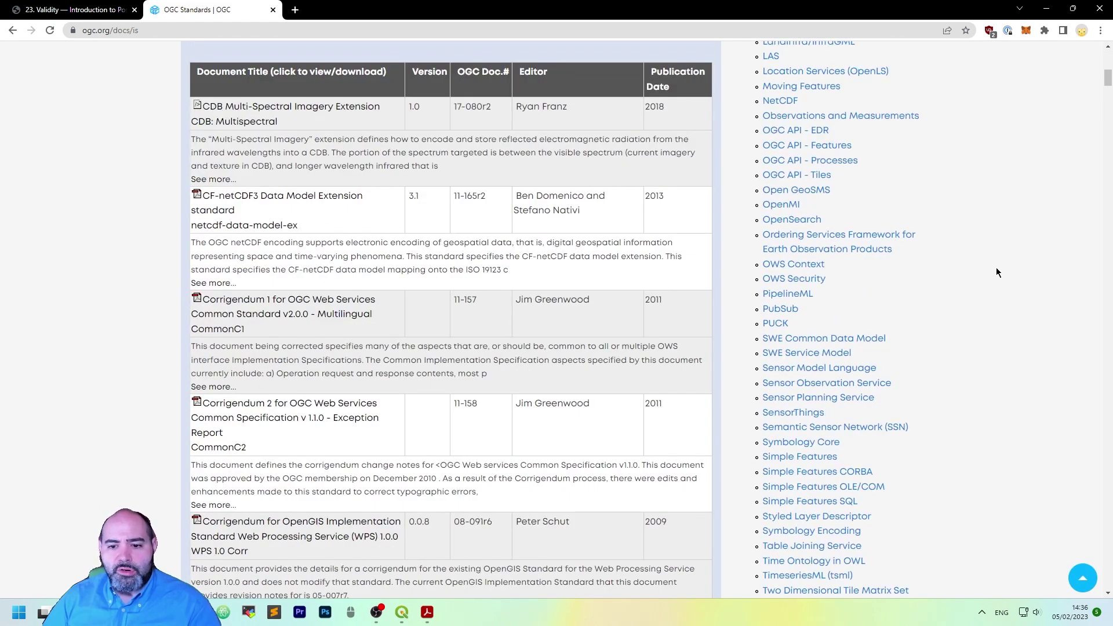
pyautogui.click(811, 459)
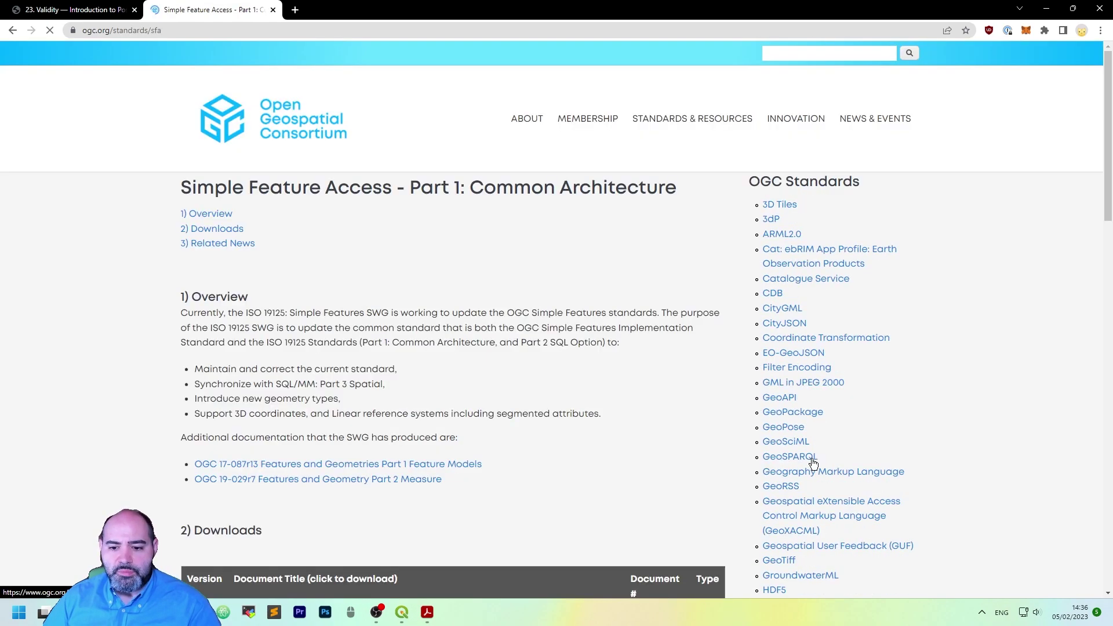
pyautogui.scroll(-5, 582, 361)
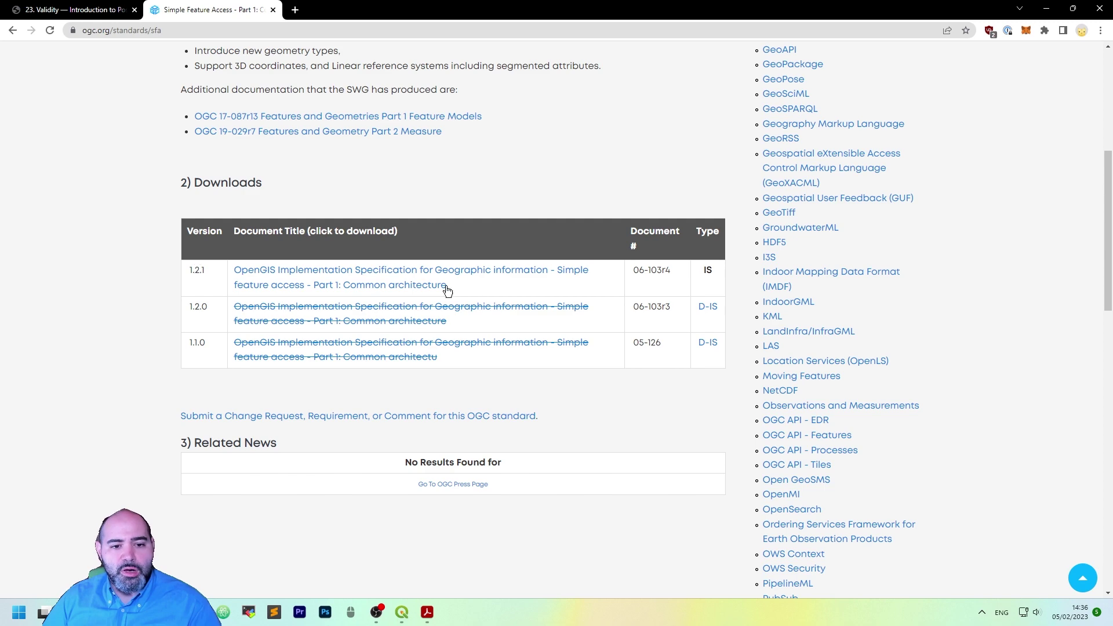
pyautogui.scroll(-8, 863, 449)
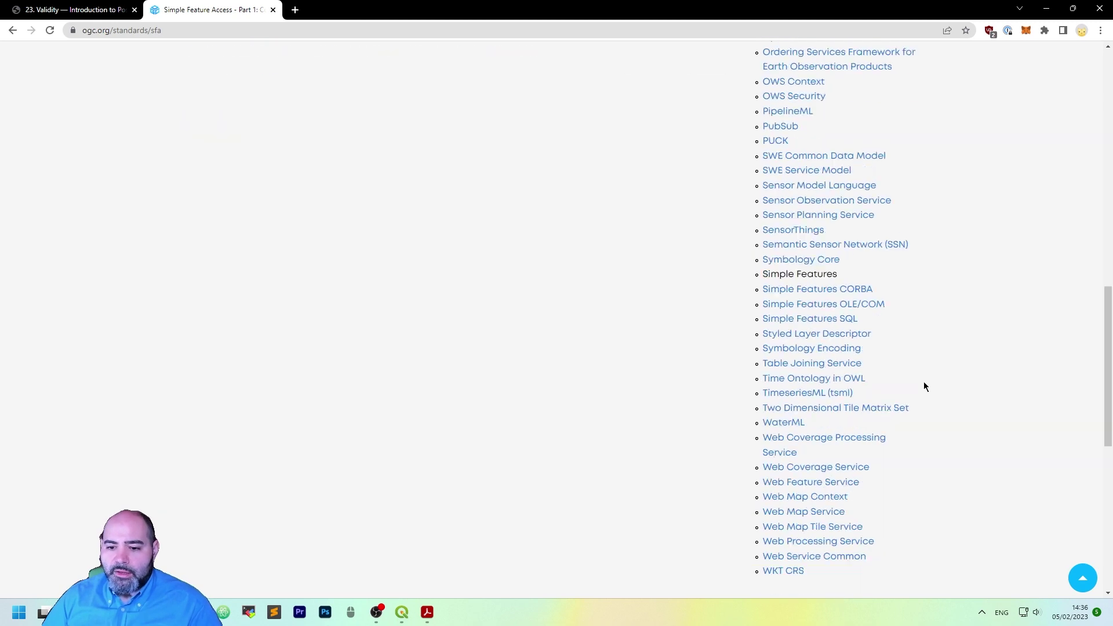
pyautogui.click(845, 268)
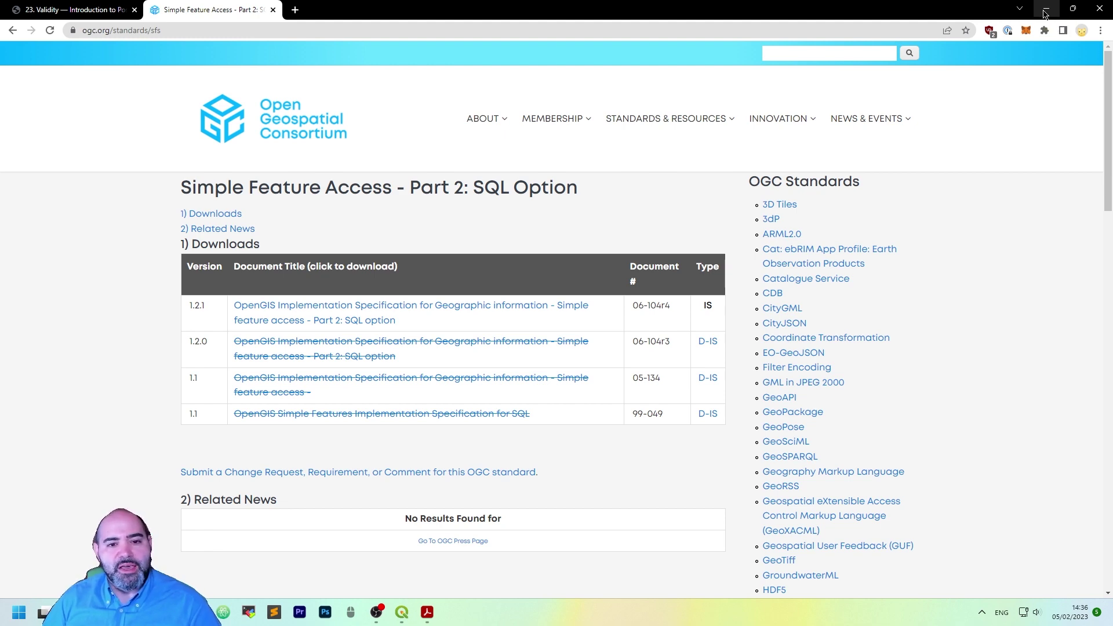
pyautogui.click(1045, 14)
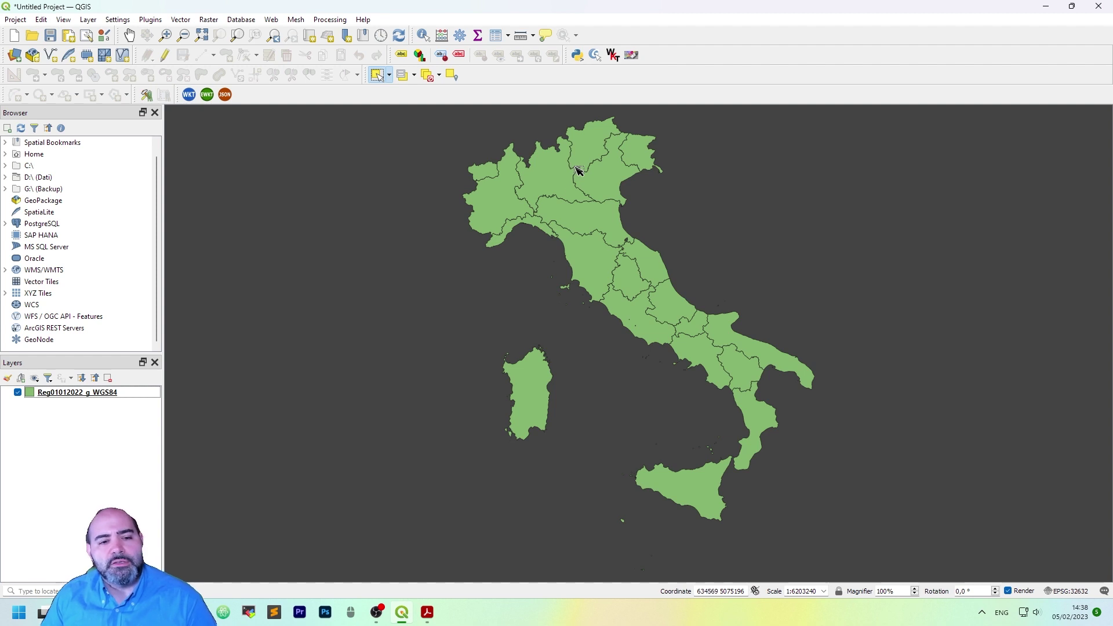
# Show the Vector > Geometry Tools submenu containing Check Validity
pyautogui.click(185, 18)
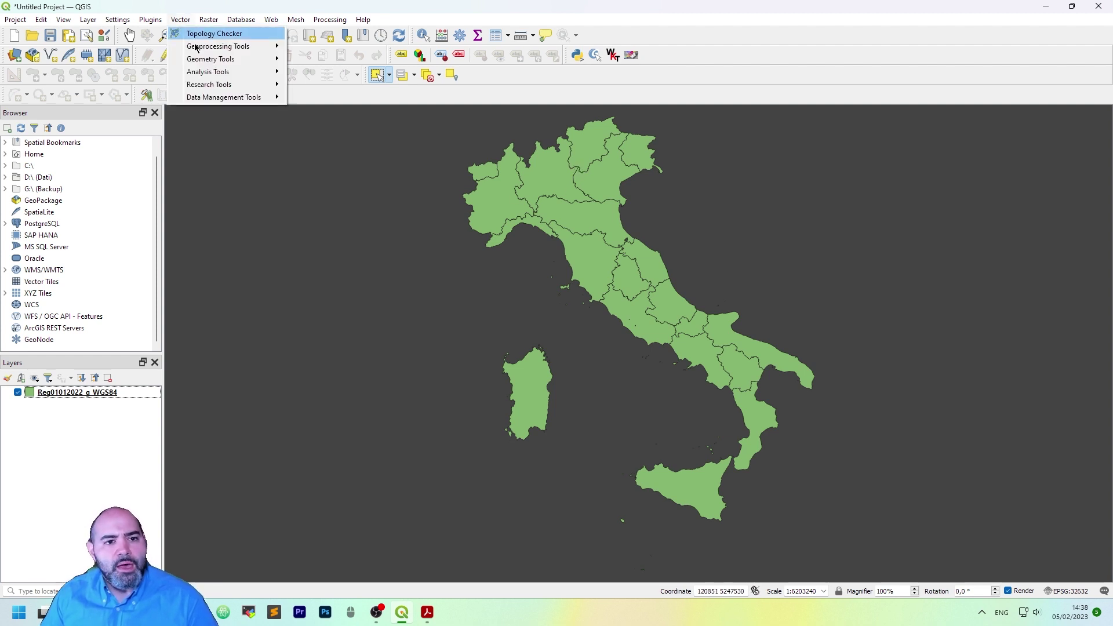
pyautogui.moveTo(201, 58)
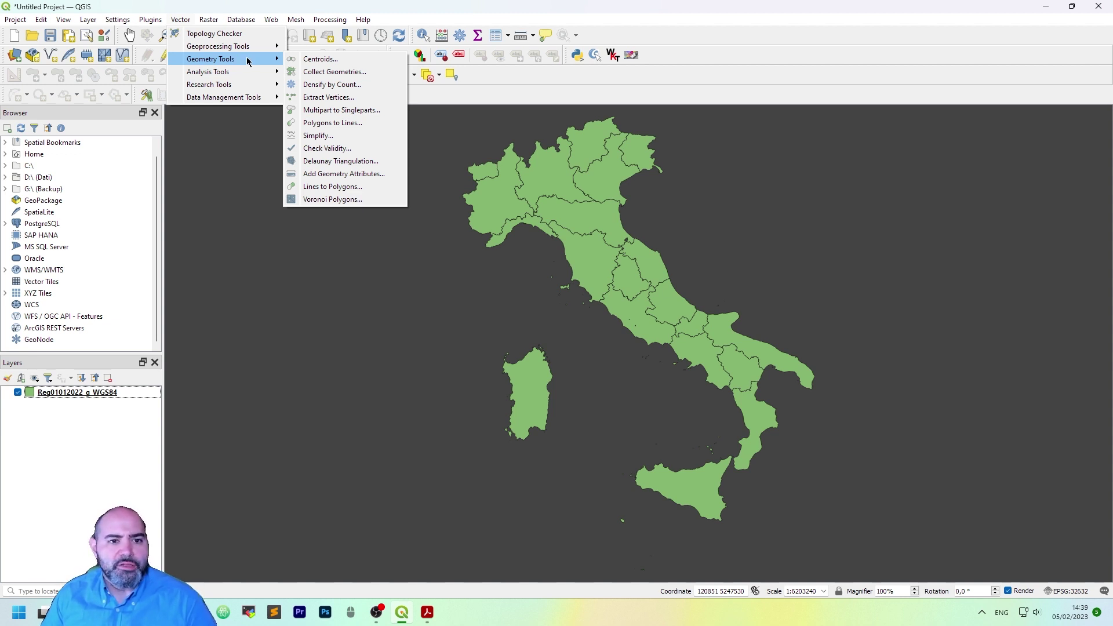
# Run Check Validity (GEOS) on Reg01012022_g_WGS84, yielding 18 valid and 2 invalid regions
pyautogui.click(379, 152)
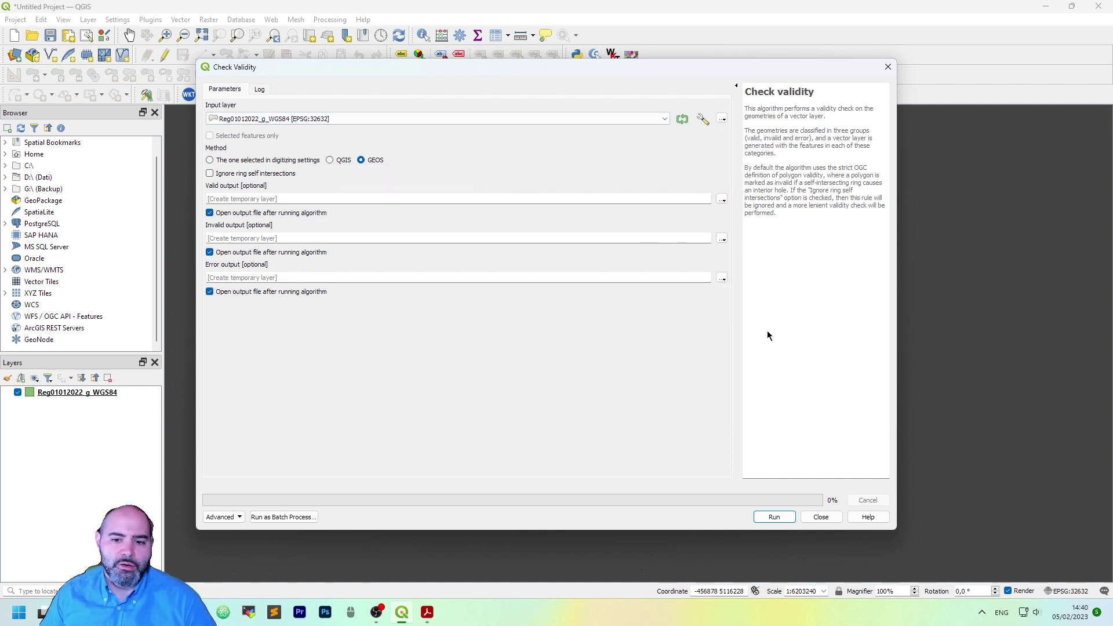
pyautogui.click(782, 518)
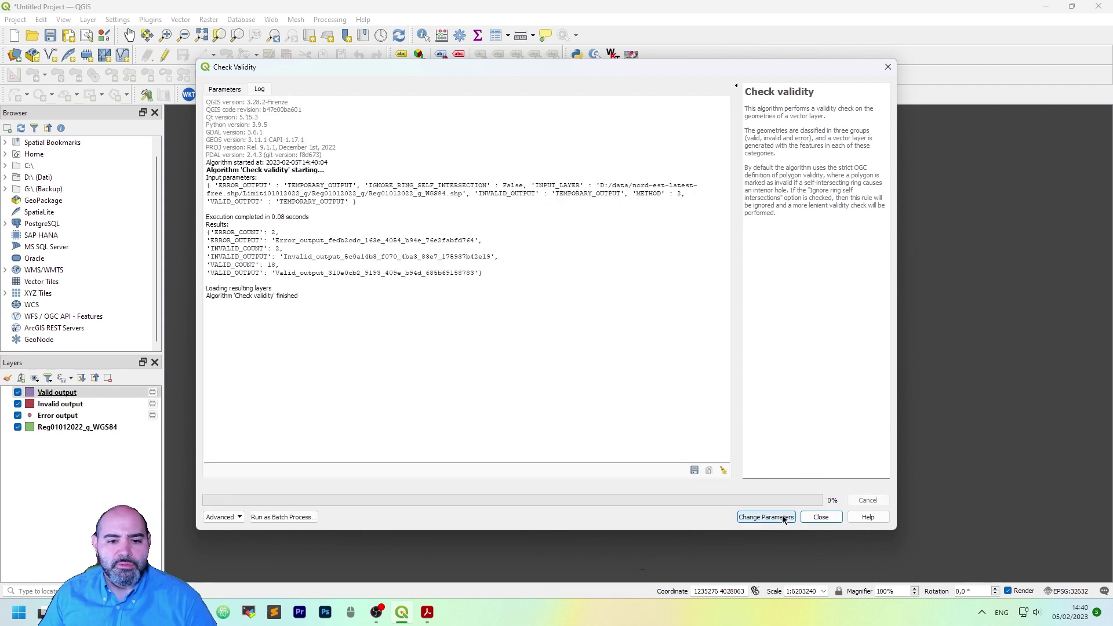
# Hide the Valid and Invalid outputs so only the Error output points show
pyautogui.click(839, 520)
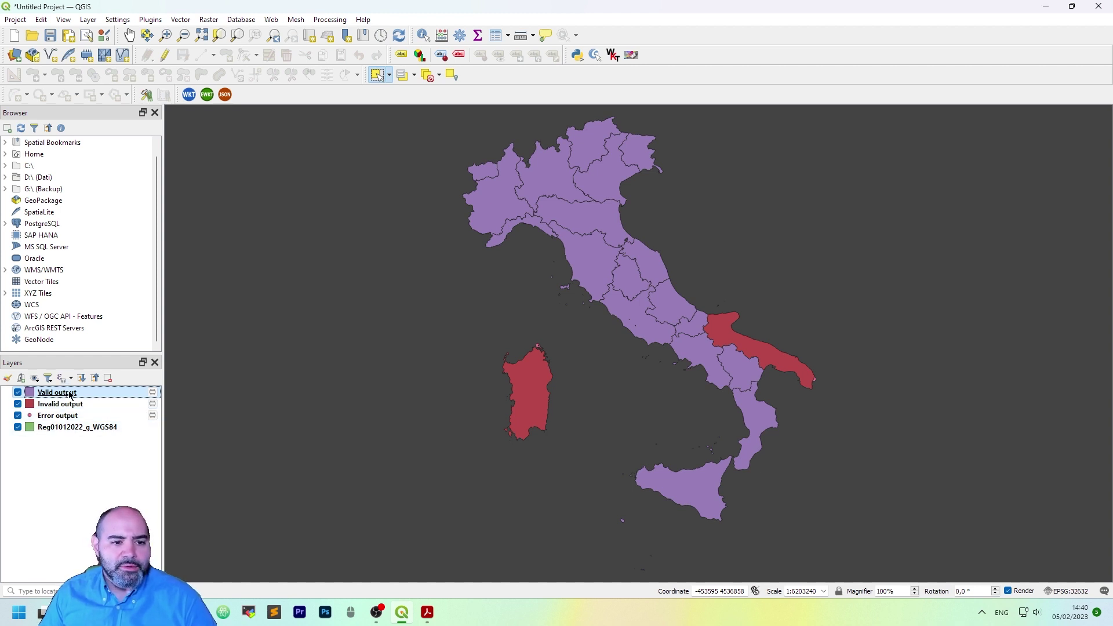
pyautogui.click(18, 393)
pyautogui.click(17, 395)
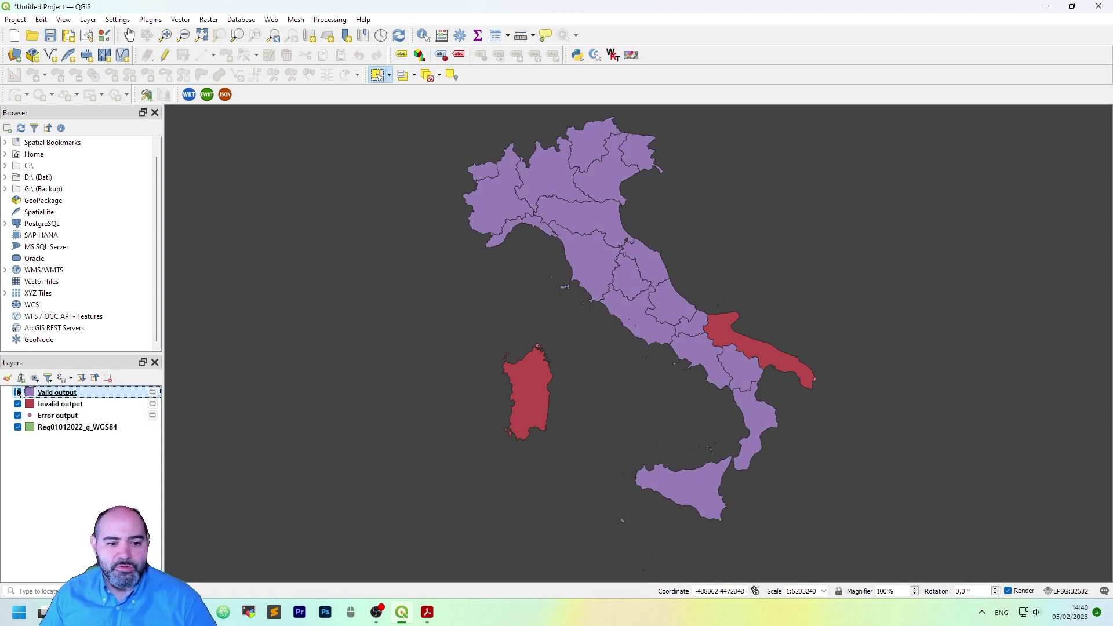
pyautogui.click(18, 416)
pyautogui.click(18, 394)
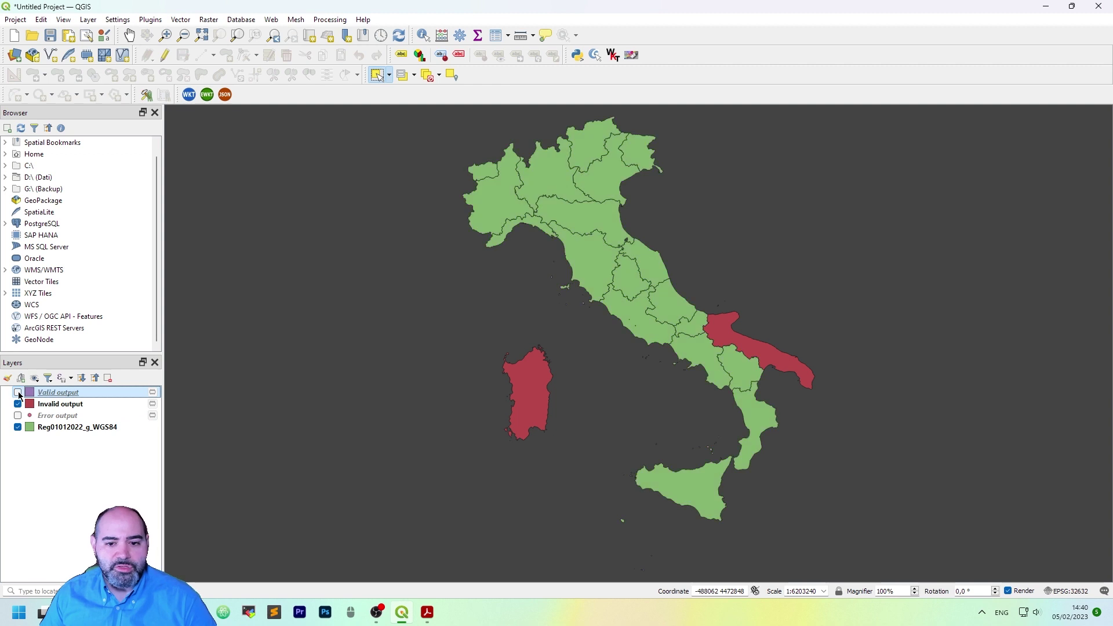
pyautogui.click(53, 405)
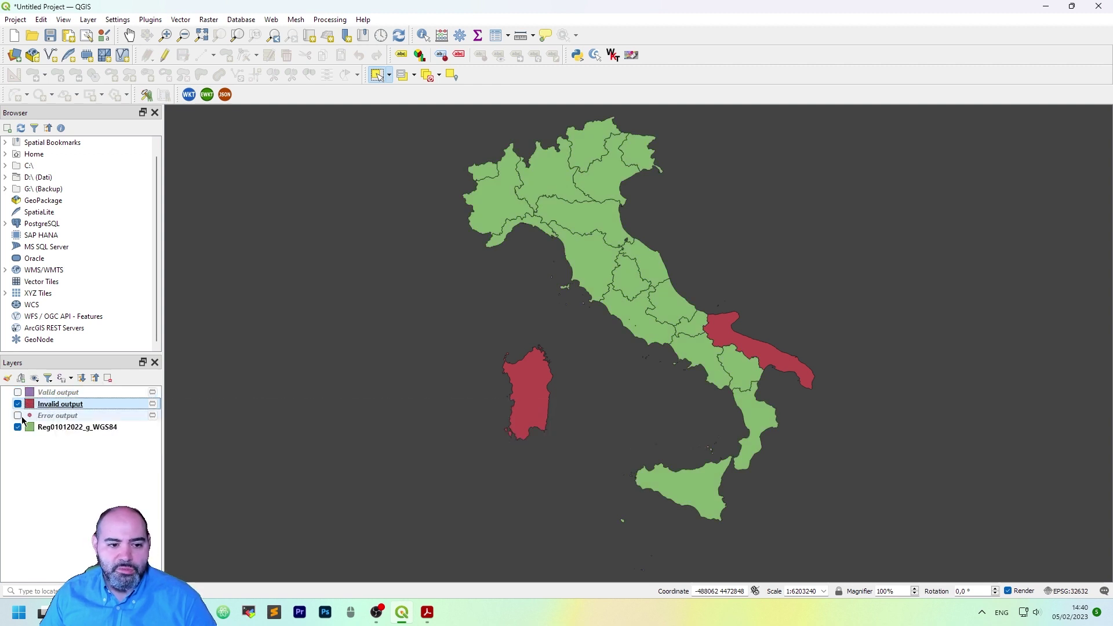
pyautogui.click(18, 416)
pyautogui.click(18, 404)
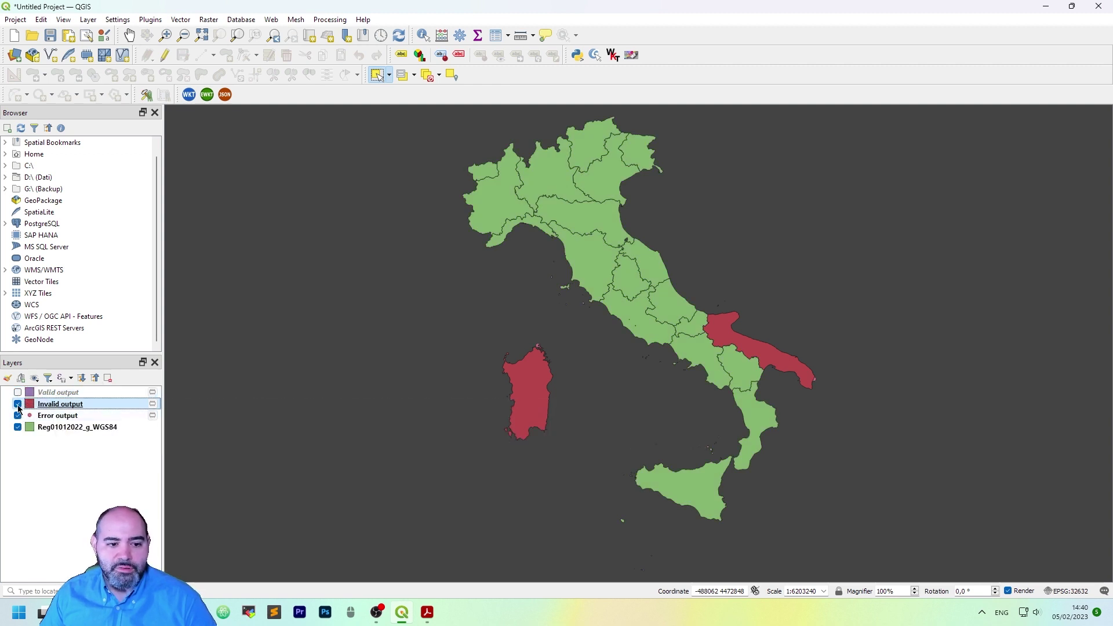
pyautogui.click(66, 419)
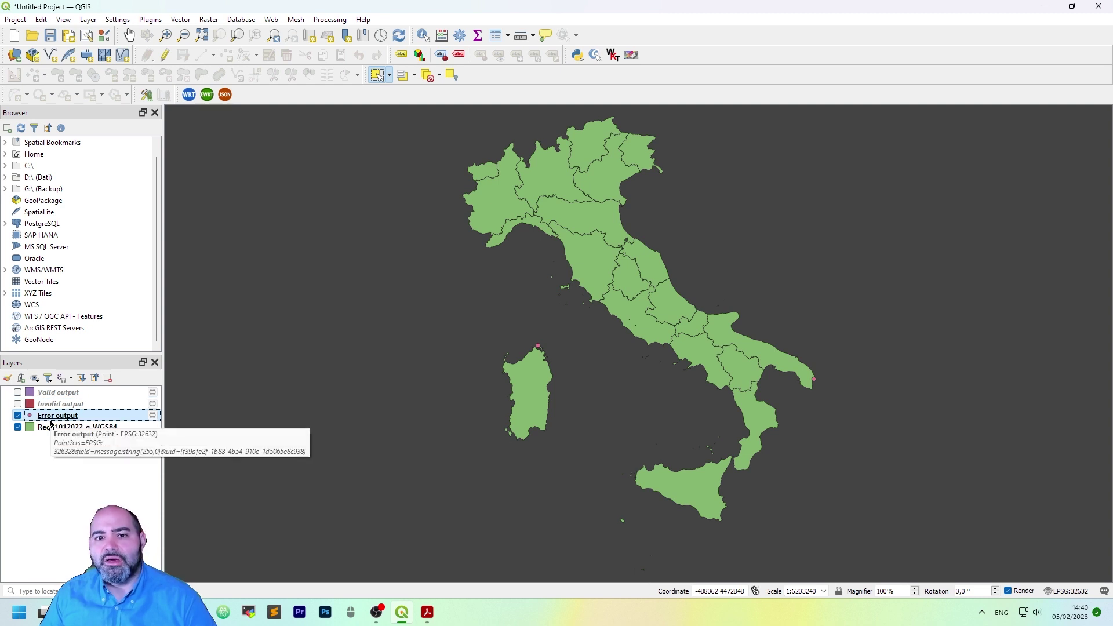
# Zoom in on the error point on the Puglia coast
pyautogui.scroll(6, 839, 372)
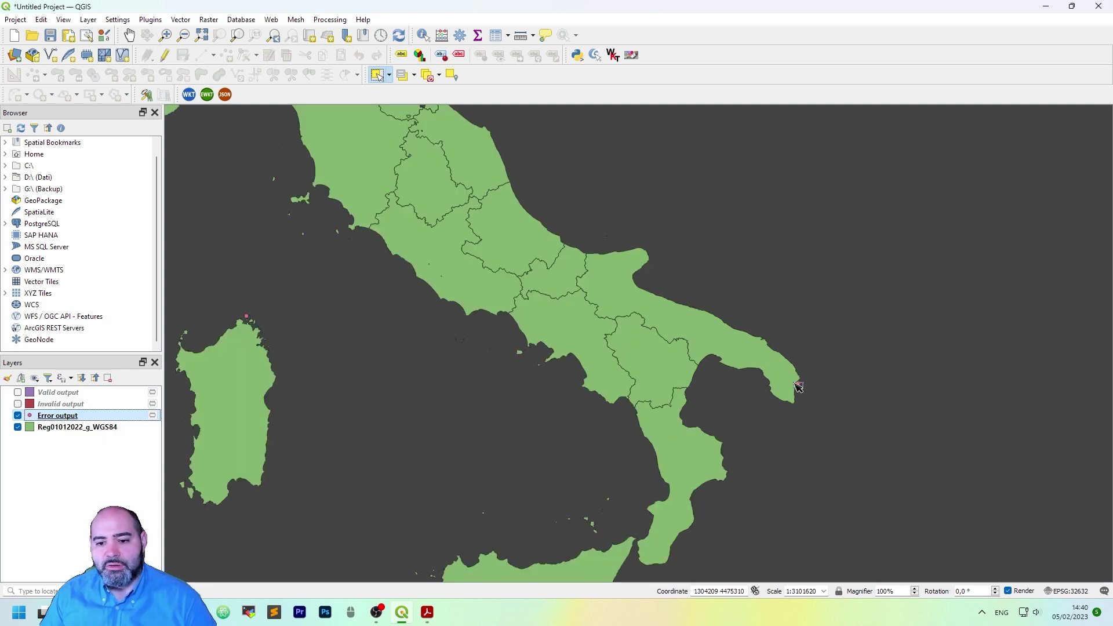
pyautogui.scroll(6, 812, 383)
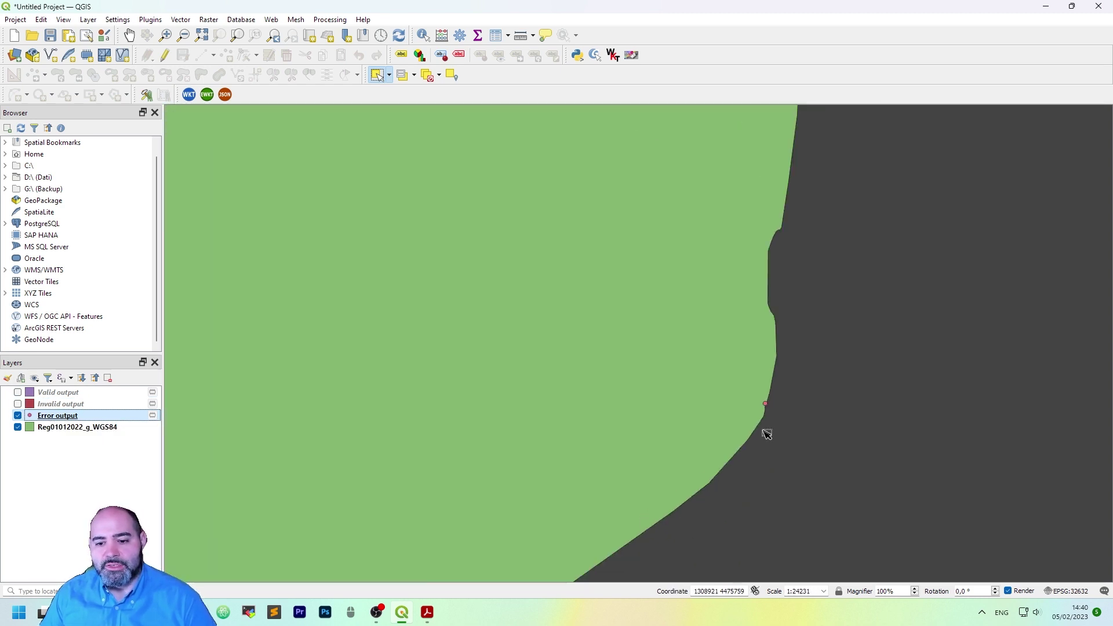
pyautogui.scroll(5, 784, 242)
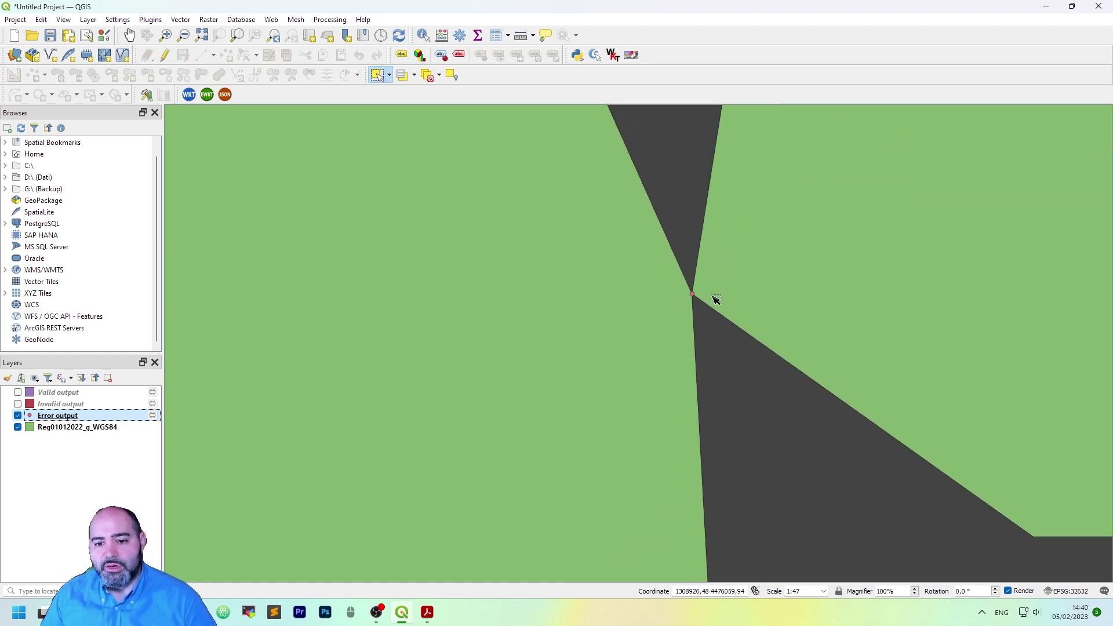
pyautogui.scroll(-3, 715, 299)
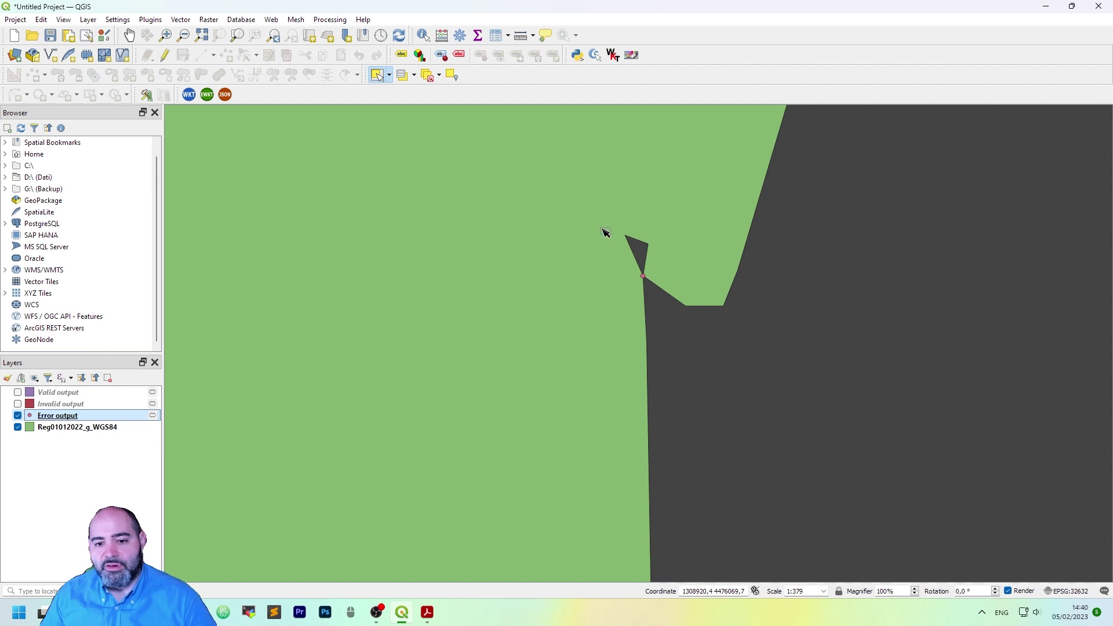
pyautogui.scroll(6, 622, 277)
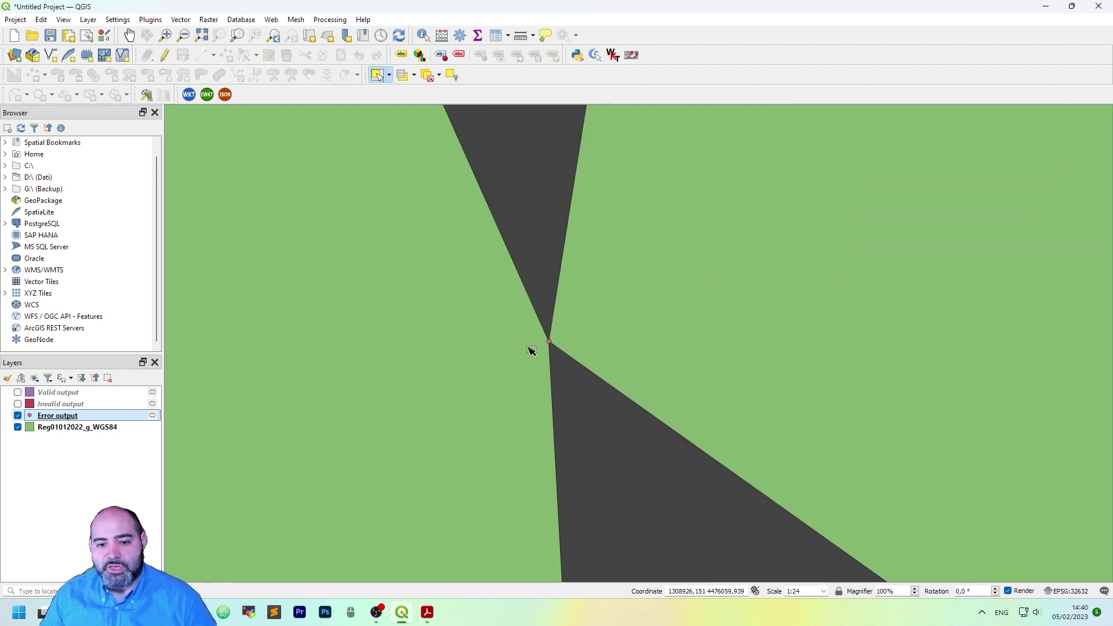
pyautogui.scroll(1, 641, 333)
# Start editing the Reg01012022_g_WGS84 regions layer with the Vertex Tool
pyautogui.click(111, 426)
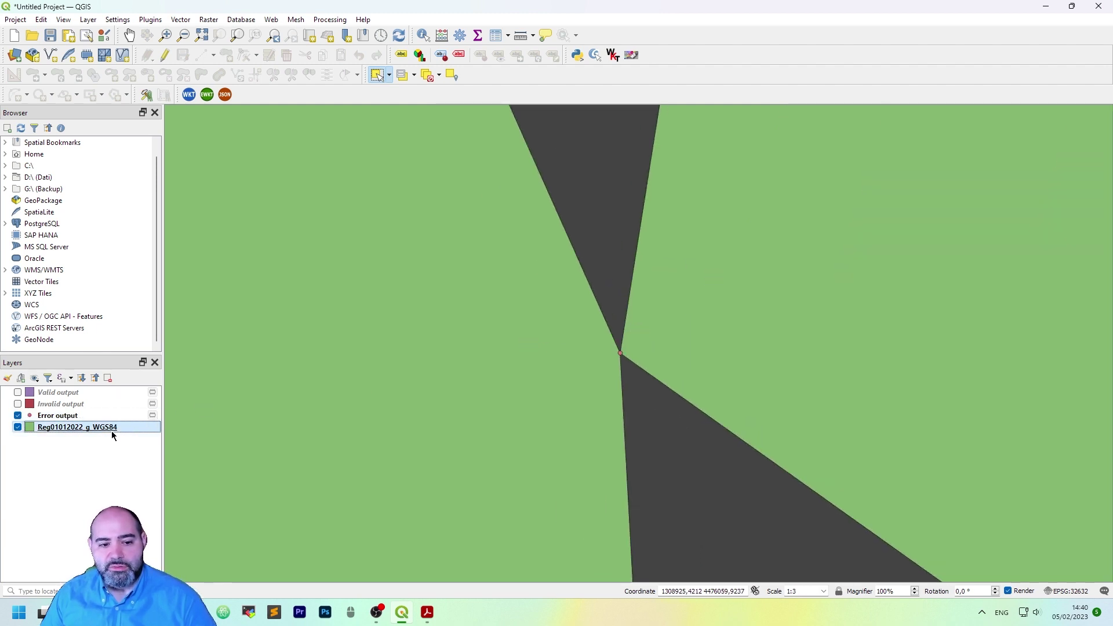
pyautogui.click(166, 57)
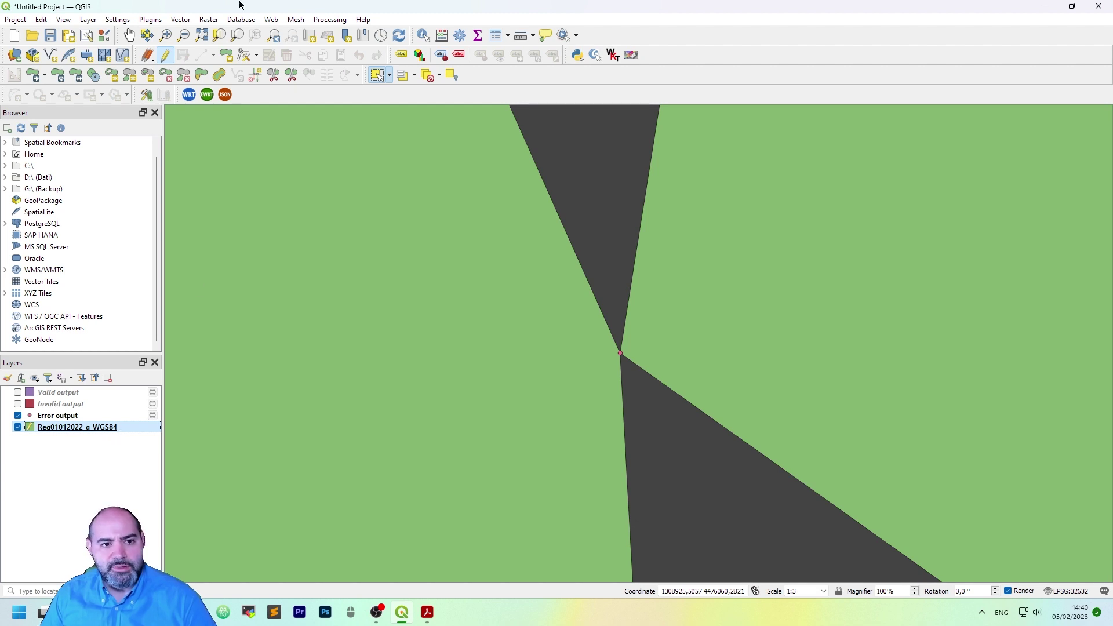
pyautogui.click(248, 58)
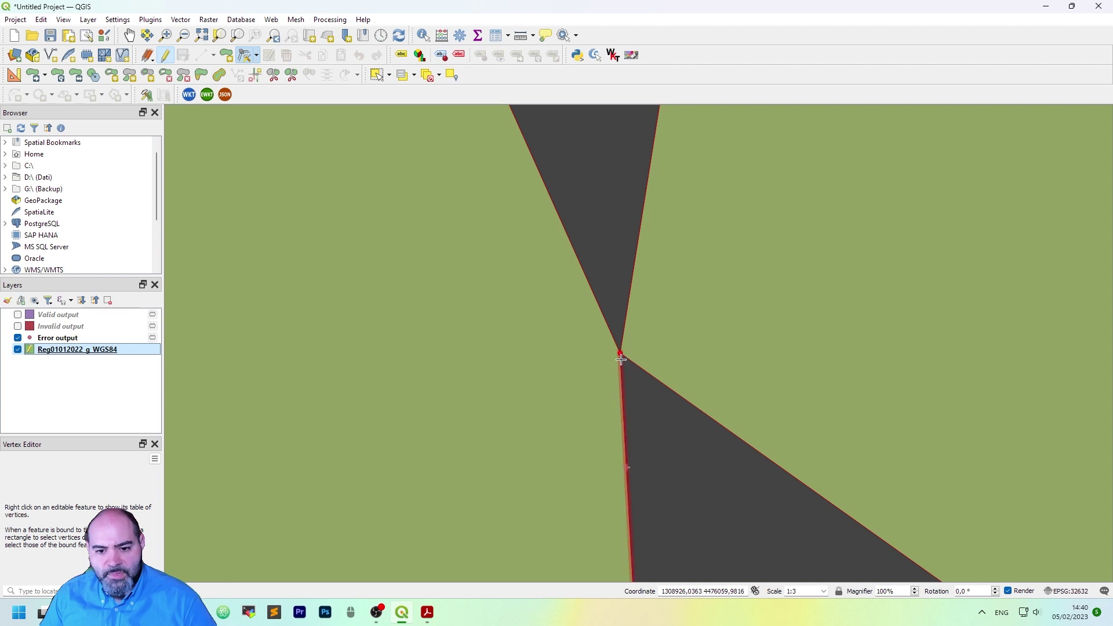
pyautogui.scroll(8, 619, 139)
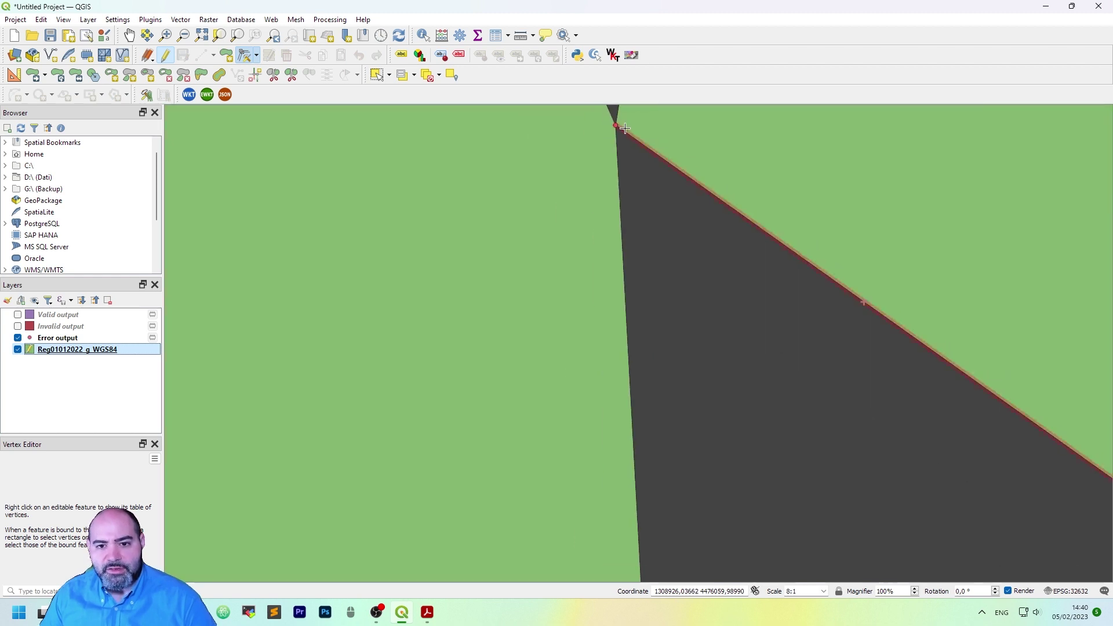
pyautogui.scroll(3, 574, 133)
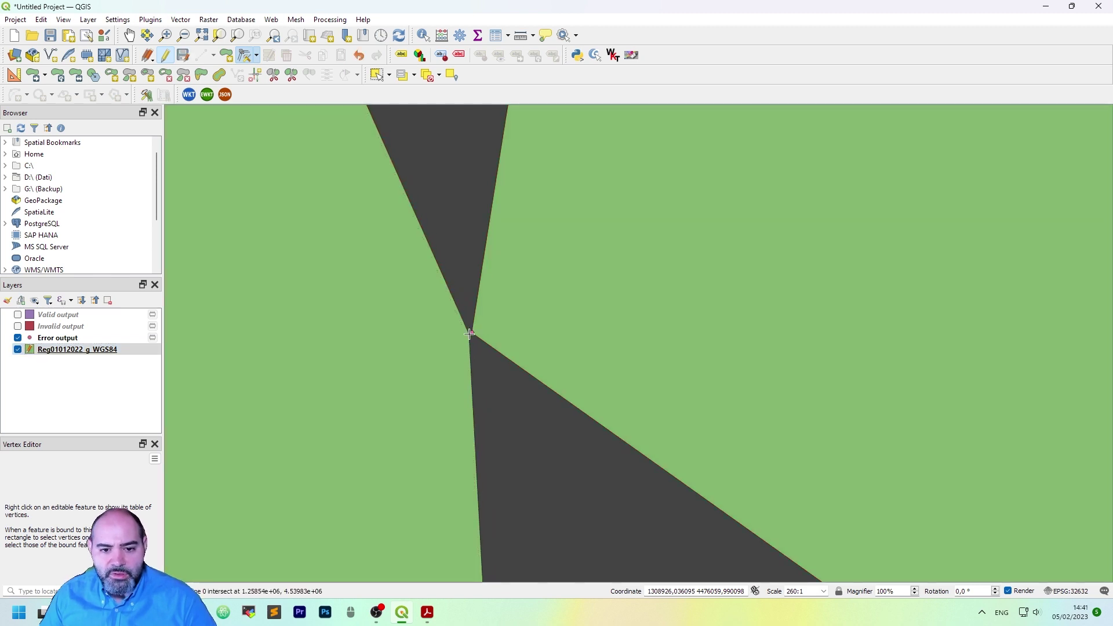
# Drag the split vertex at the self-crossing onto its neighbouring vertex
pyautogui.rightClick(470, 335)
pyautogui.scroll(2, 459, 228)
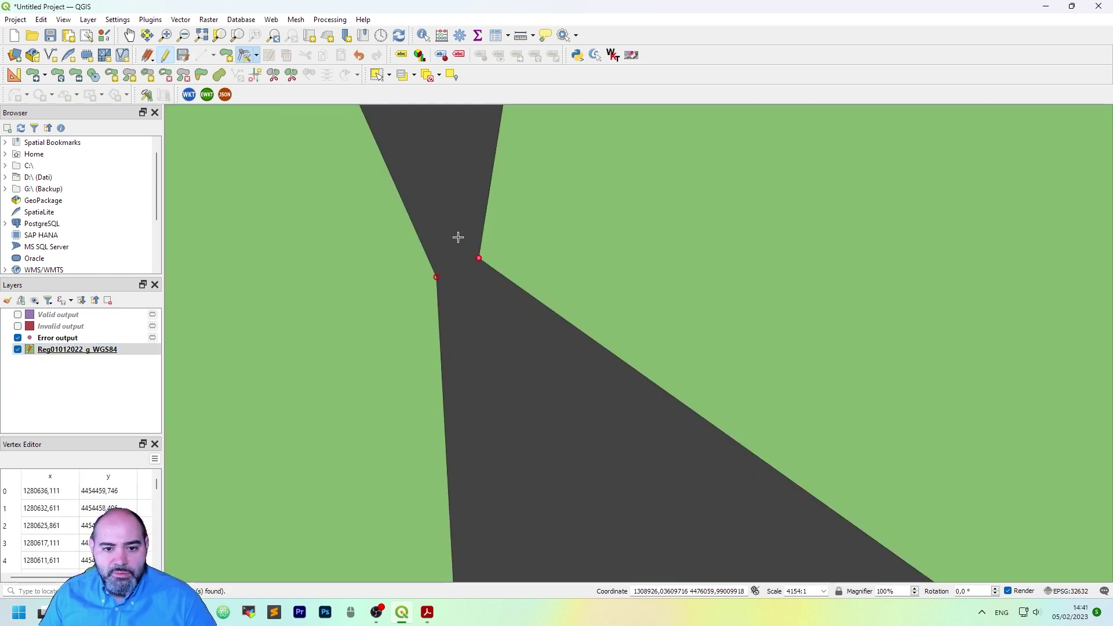
pyautogui.moveTo(478, 257); pyautogui.dragTo(467, 227)
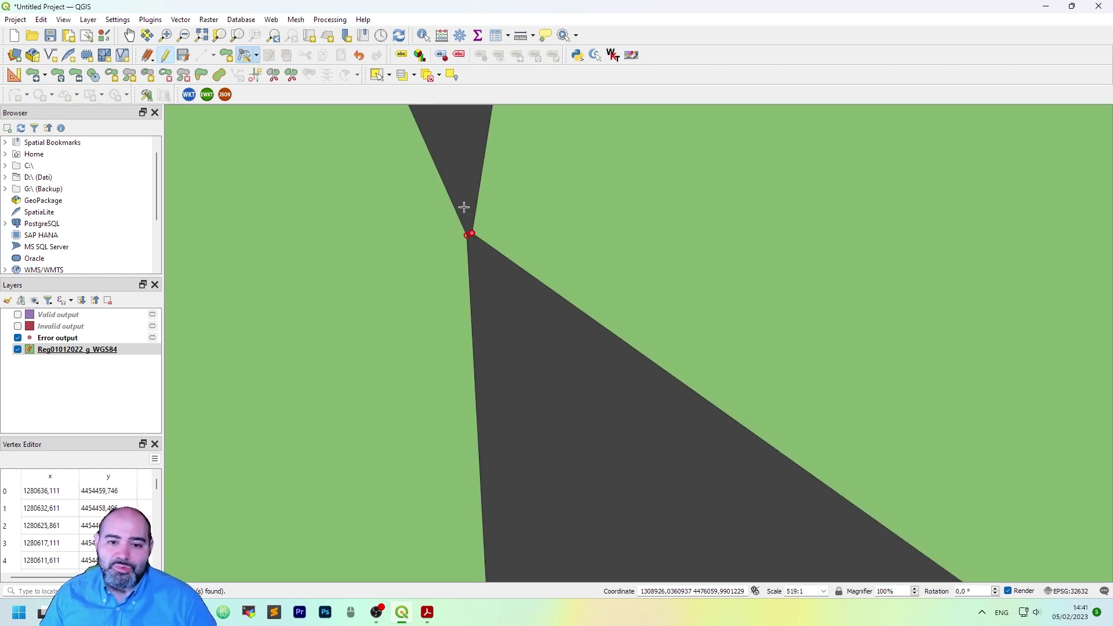
pyautogui.scroll(3, 465, 208)
pyautogui.scroll(-3, 490, 168)
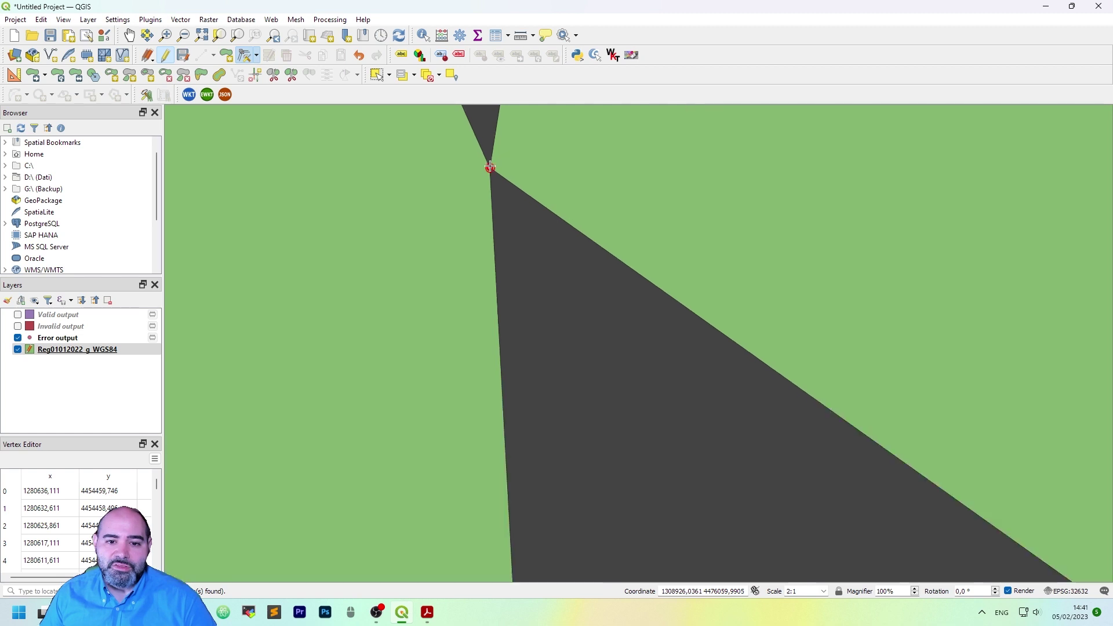
pyautogui.scroll(-5, 490, 165)
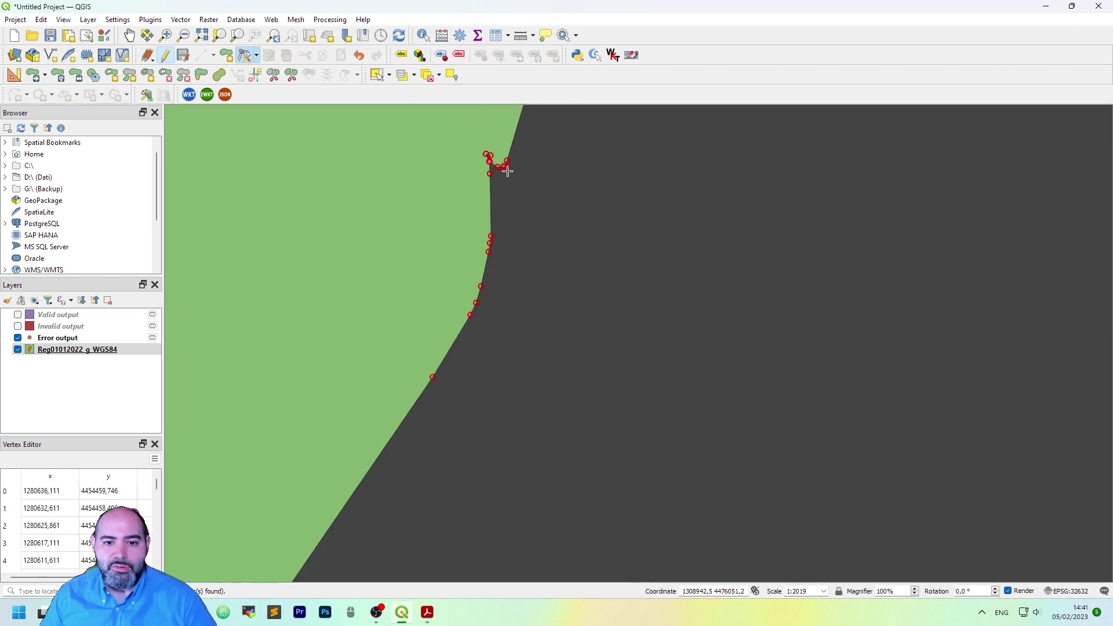
pyautogui.scroll(4, 499, 168)
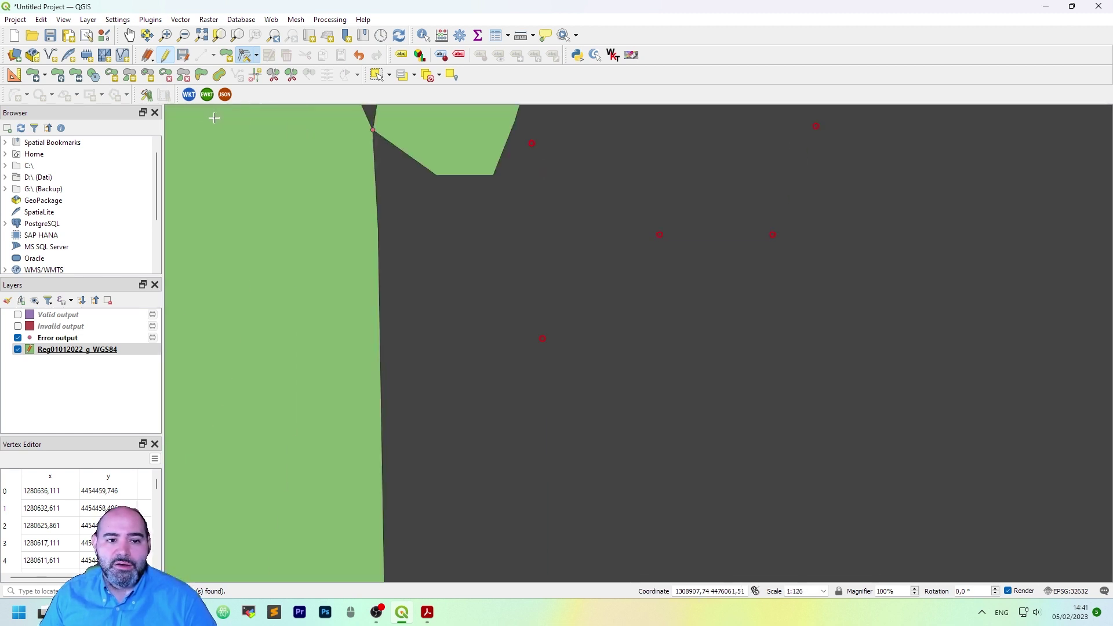
pyautogui.scroll(2, 533, 123)
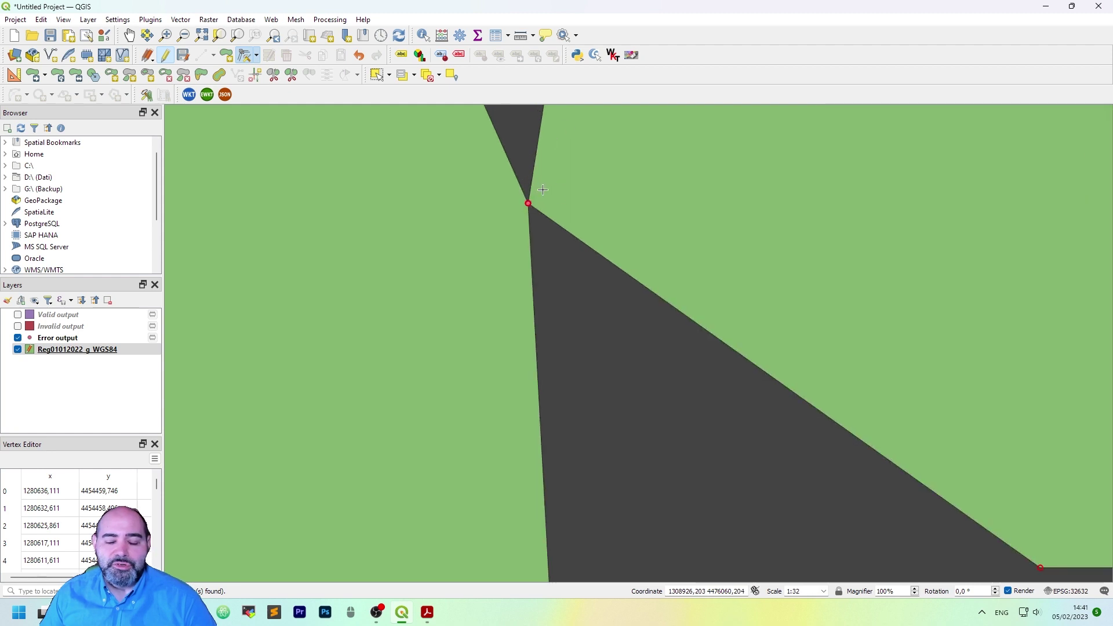
pyautogui.scroll(5, 541, 184)
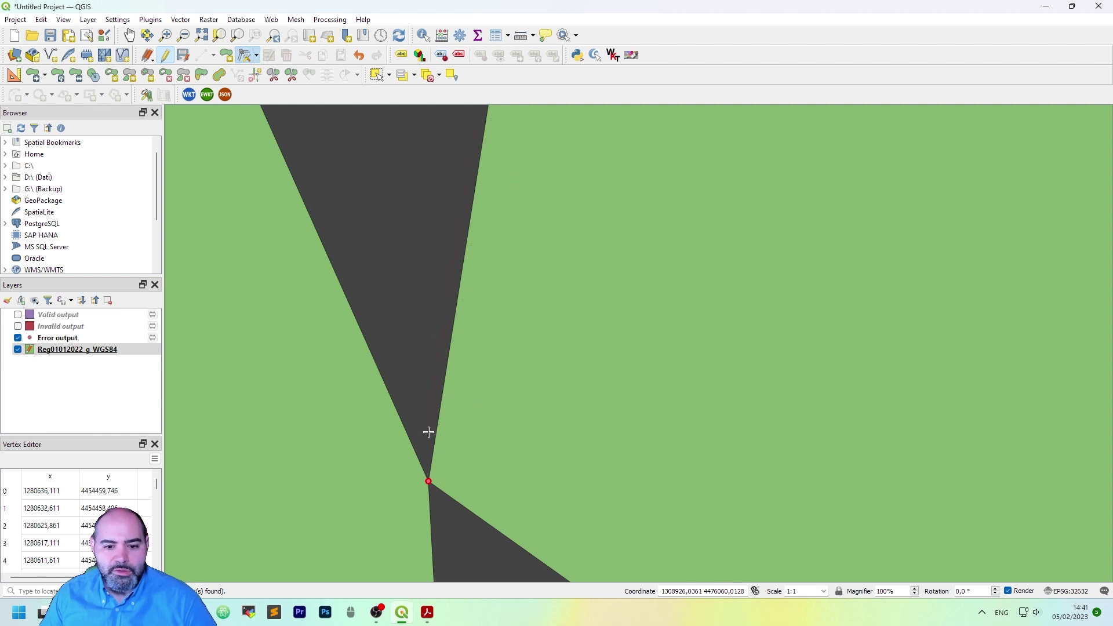
# Add a vertex at the self-touching point and clear the vertex selection
pyautogui.click(429, 473)
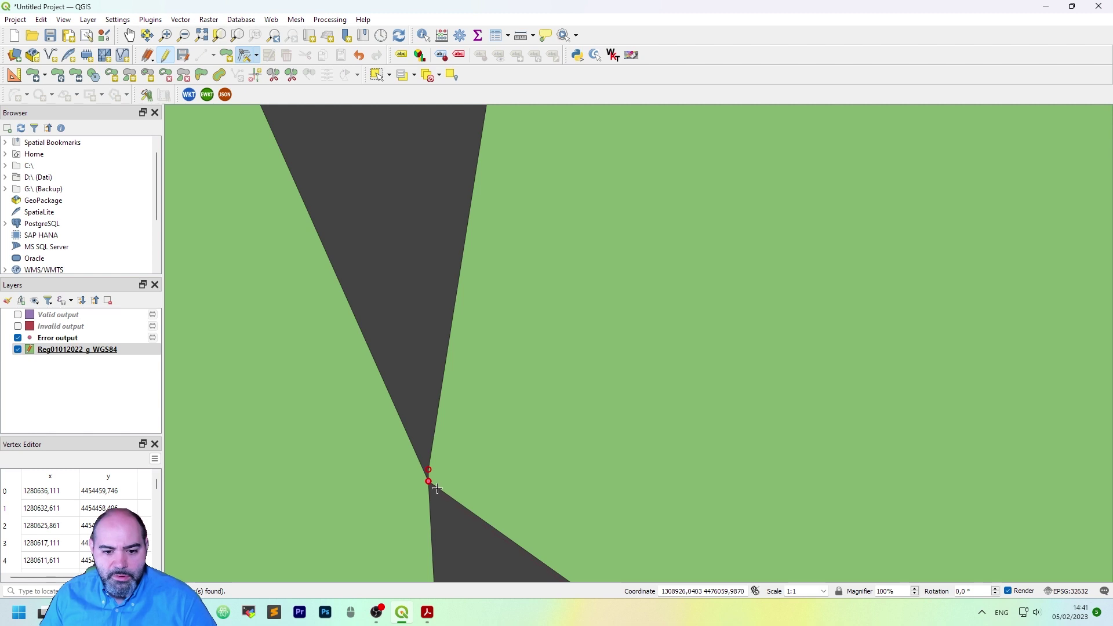
pyautogui.scroll(5, 432, 486)
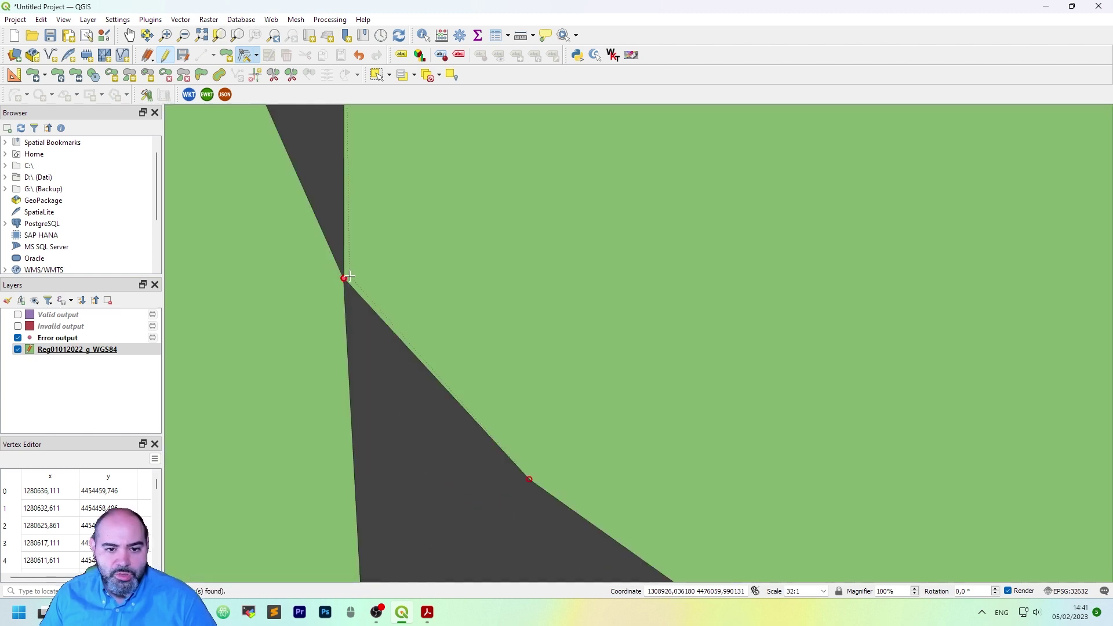
pyautogui.press('Escape')
pyautogui.scroll(-2, 400, 258)
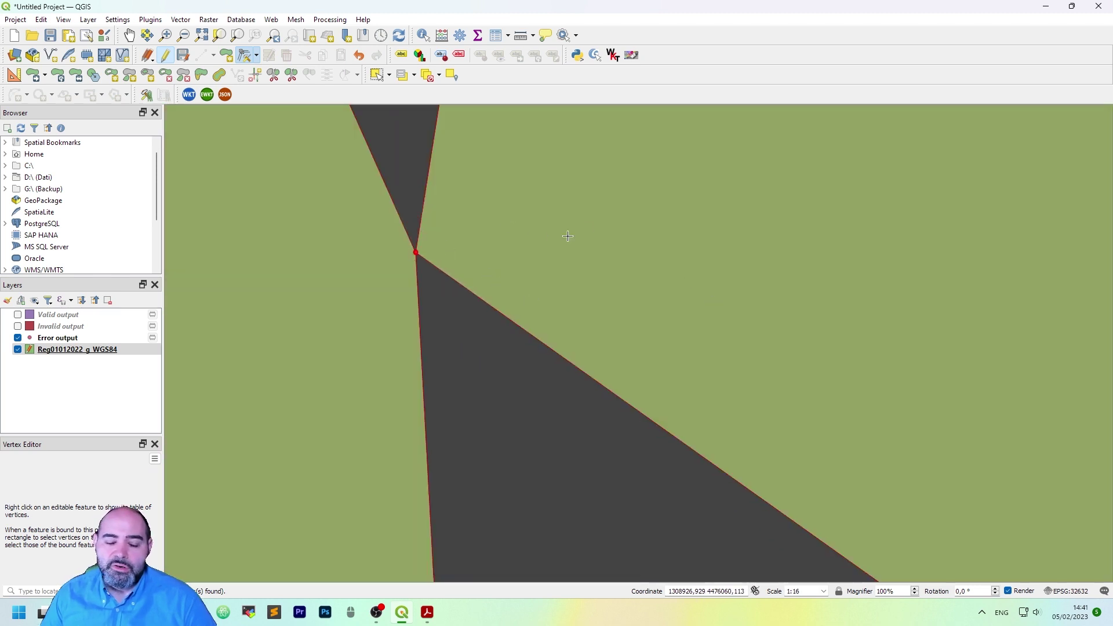
pyautogui.scroll(-5, 563, 233)
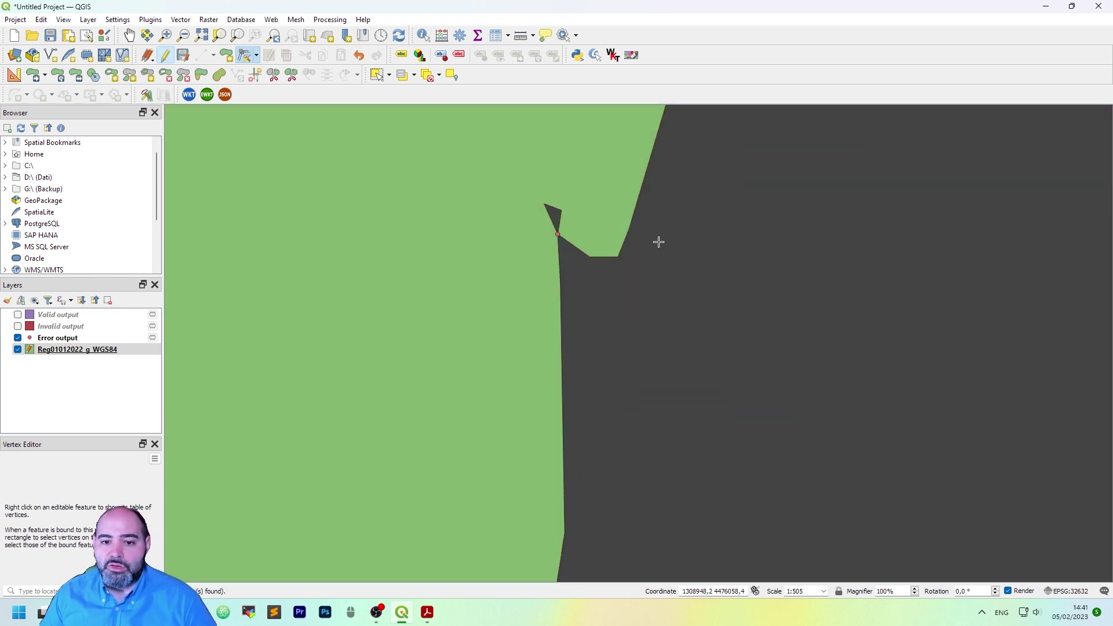
# Save the regions layer edits and remove the Valid, Invalid and Error output layers
pyautogui.click(166, 56)
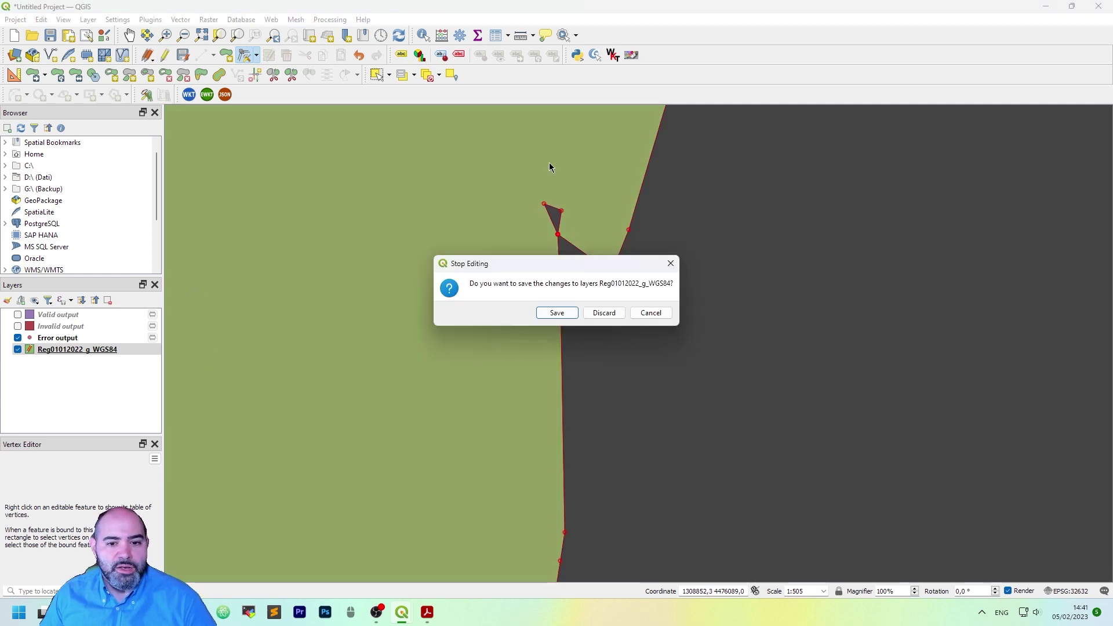
pyautogui.click(565, 313)
pyautogui.click(107, 414)
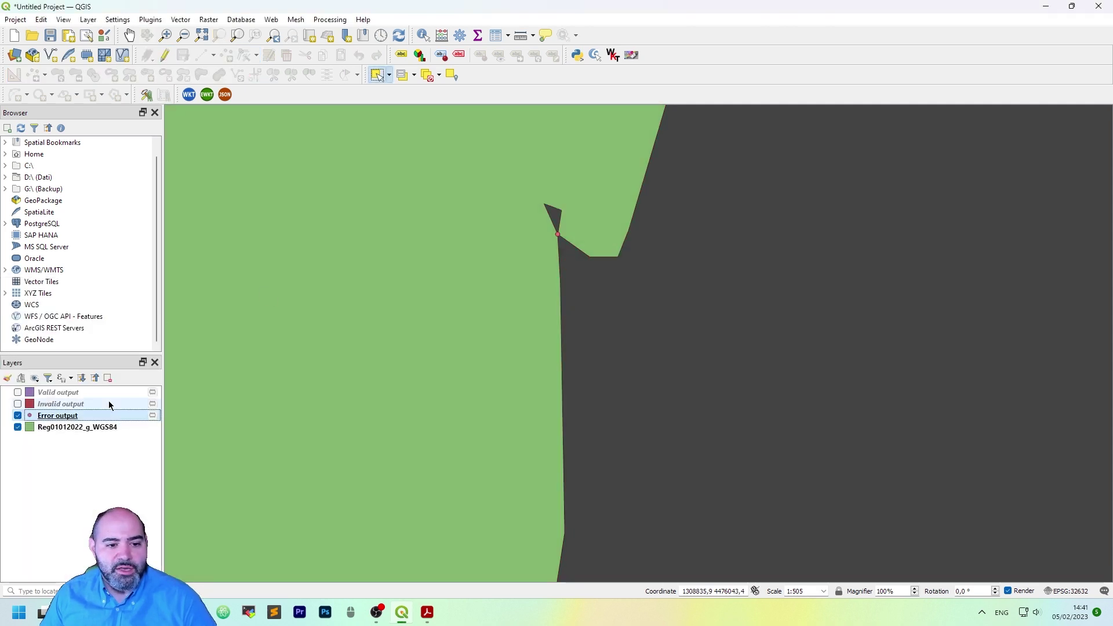
pyautogui.keyDown('shift'); pyautogui.click(105, 392); pyautogui.keyUp('shift')
pyautogui.click(107, 379)
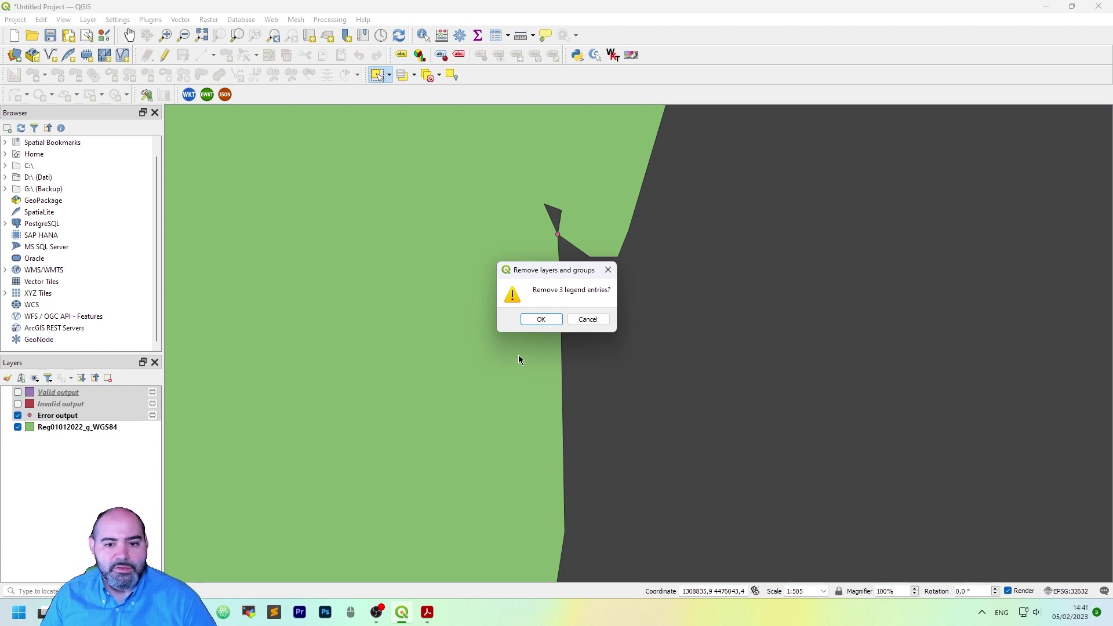
pyautogui.click(541, 320)
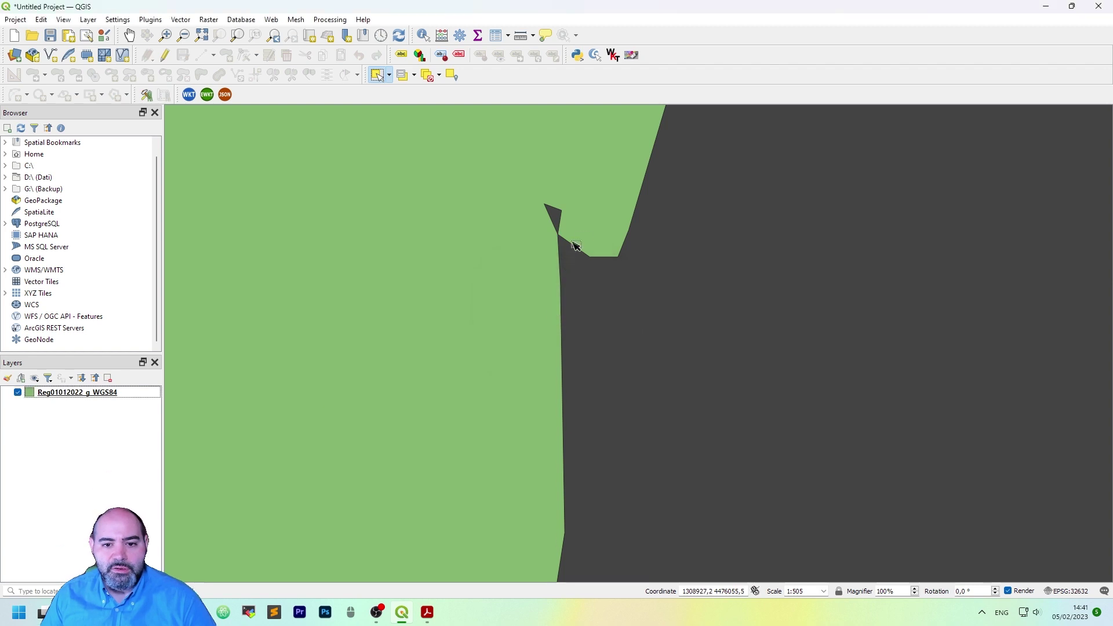
pyautogui.click(189, 18)
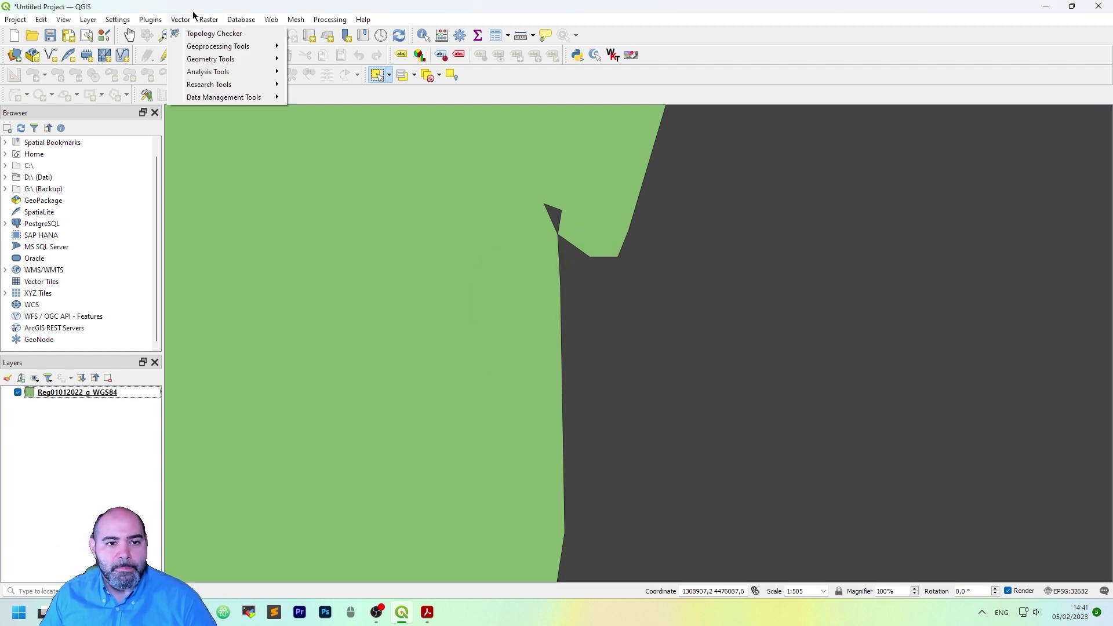
# Rerun Check Validity on the regions layer from Vector > Geometry Tools
pyautogui.moveTo(196, 59)
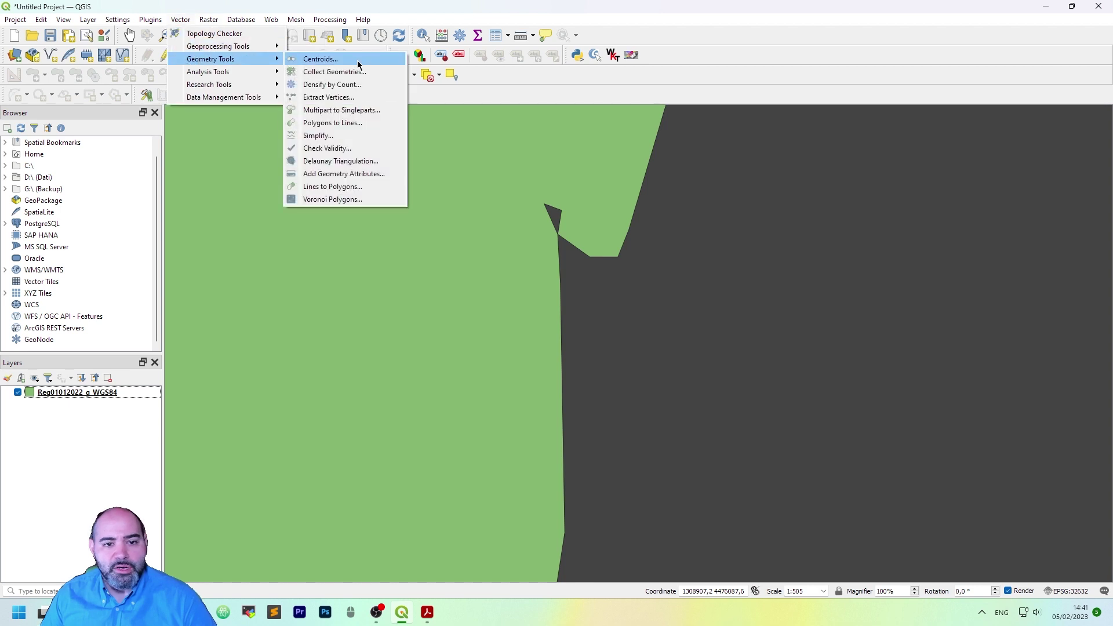
pyautogui.click(384, 152)
pyautogui.click(780, 520)
# Zoom around the yellow Invalid output polygons of Puglia and Sardinia
pyautogui.scroll(2, 564, 237)
pyautogui.scroll(-2, 478, 216)
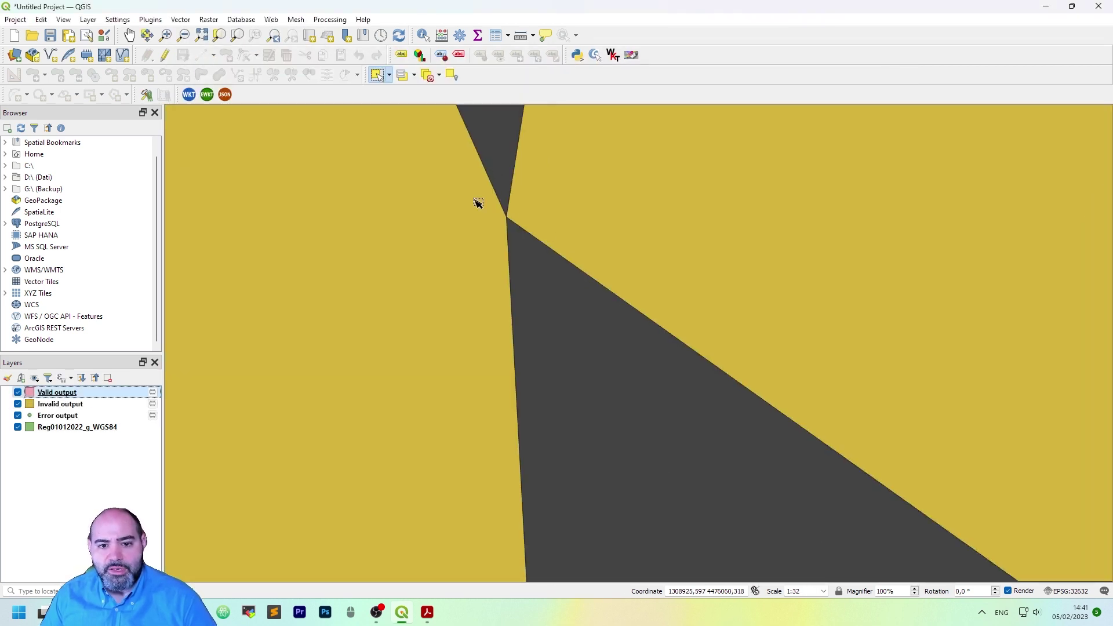
pyautogui.scroll(-10, 536, 231)
pyautogui.scroll(-6, 386, 195)
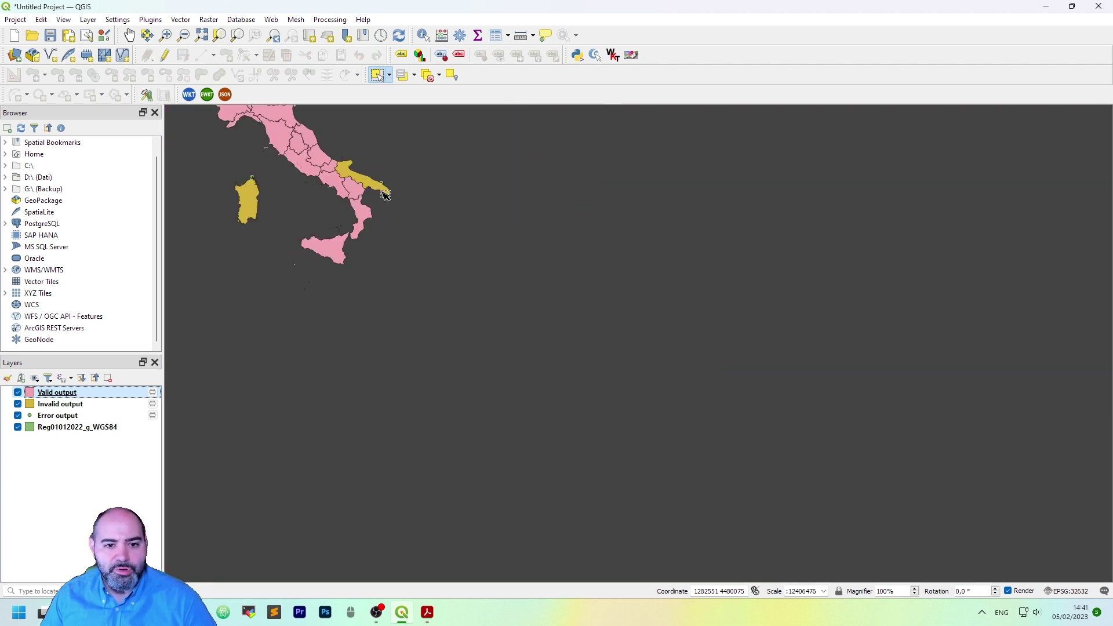
pyautogui.scroll(2, 325, 180)
pyautogui.scroll(-1, 598, 158)
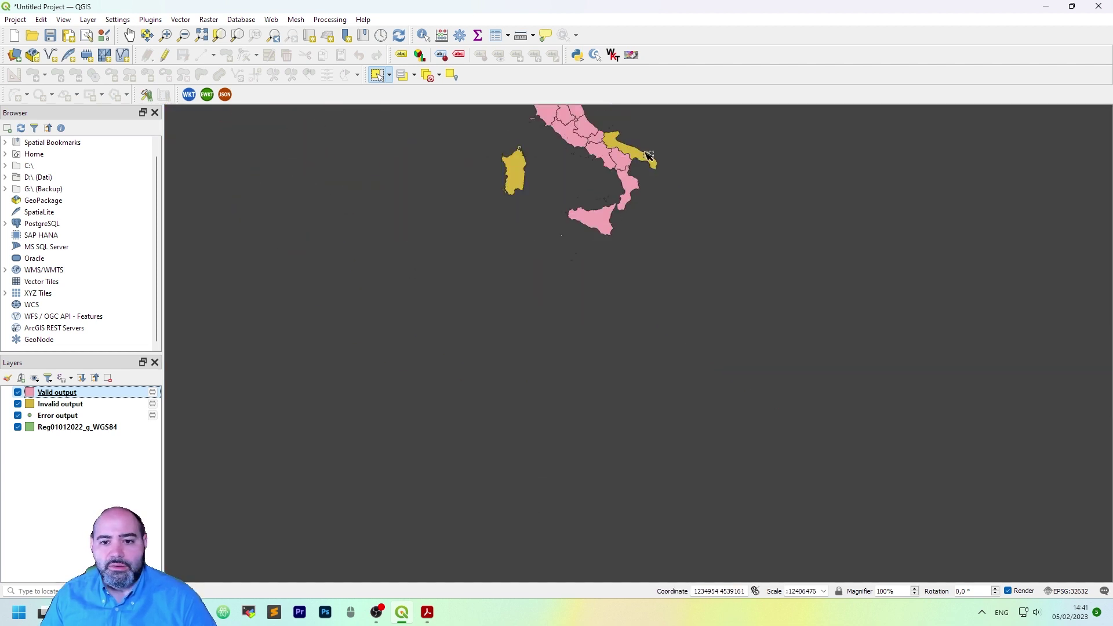
pyautogui.scroll(4, 655, 203)
pyautogui.scroll(10, 571, 215)
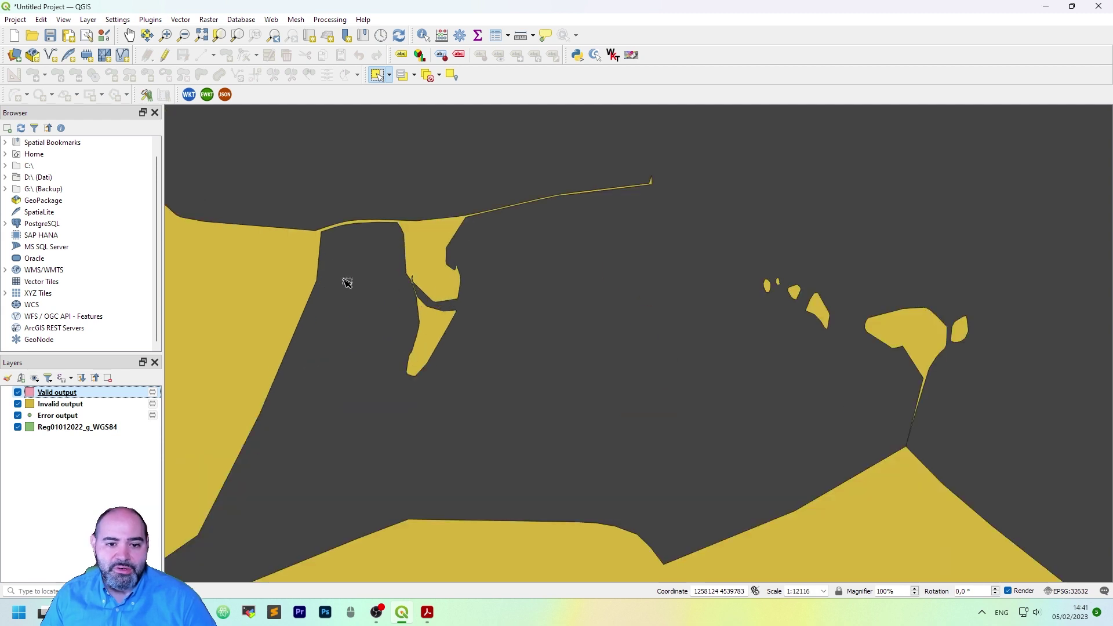
pyautogui.scroll(-7, 481, 342)
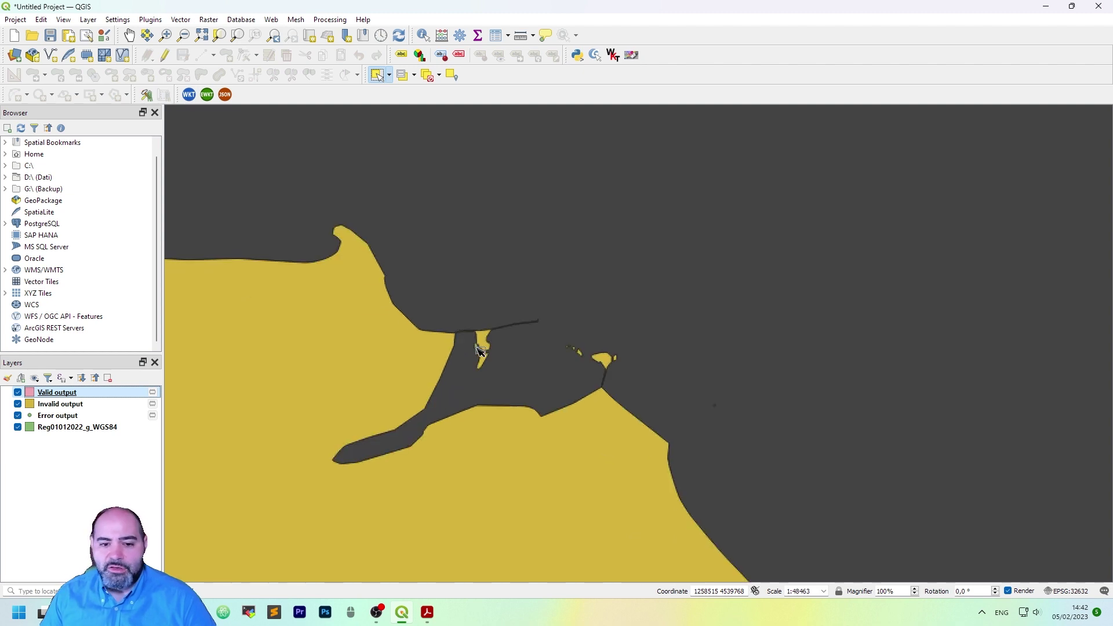
pyautogui.scroll(4, 480, 352)
pyautogui.scroll(9, 487, 349)
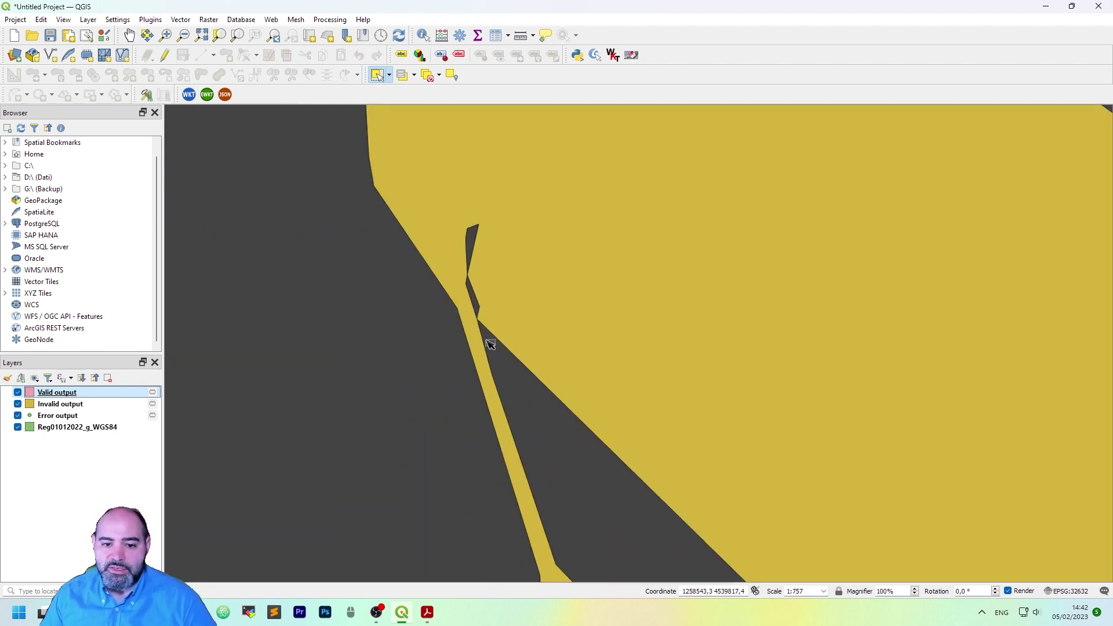
pyautogui.scroll(-7, 395, 343)
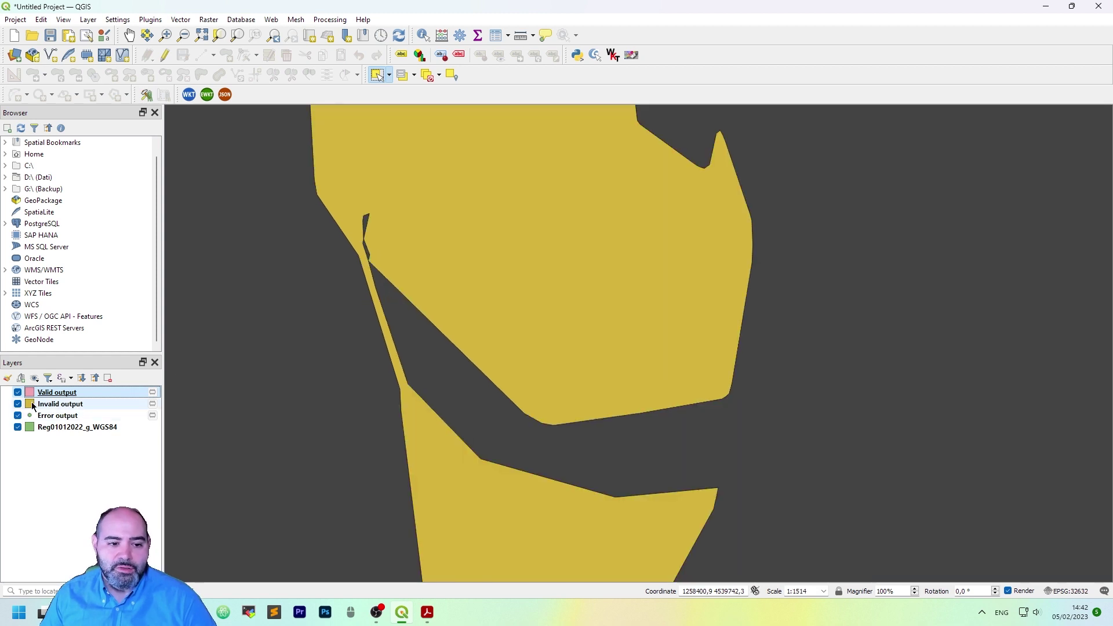
# Hide the Valid and Invalid outputs and make the regions layer active
pyautogui.click(17, 404)
pyautogui.click(17, 393)
pyautogui.scroll(6, 380, 290)
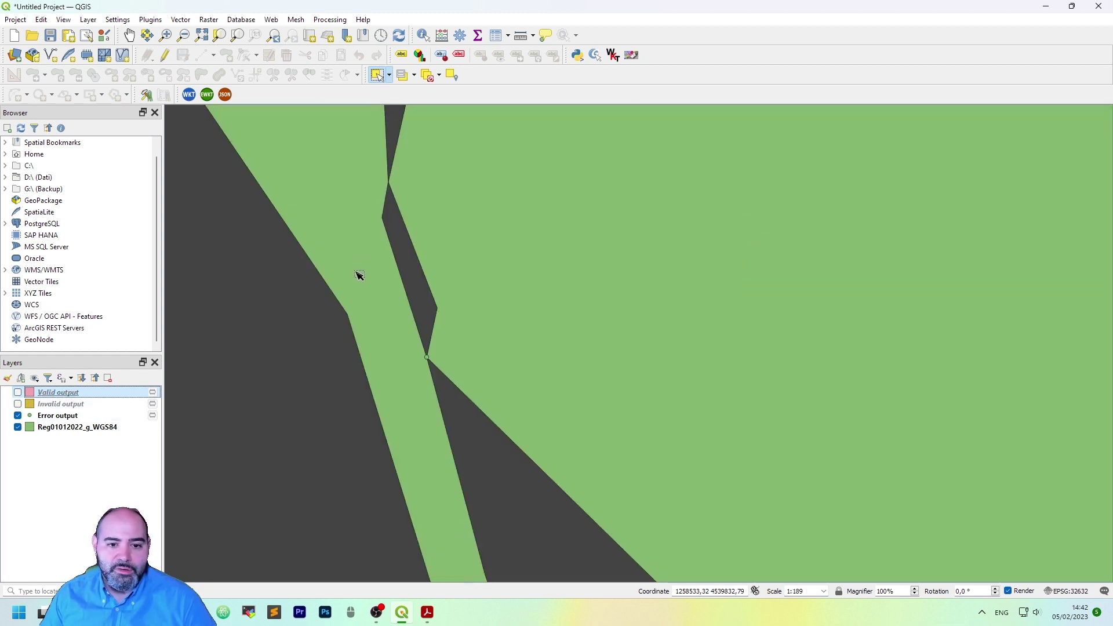
pyautogui.scroll(-2, 232, 157)
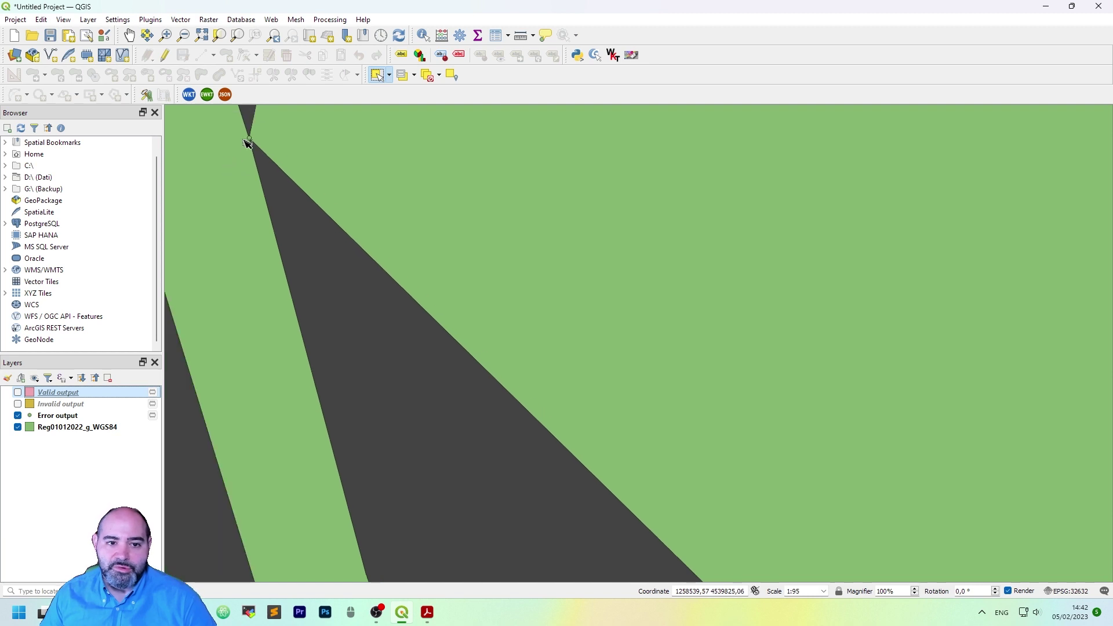
pyautogui.press('space')
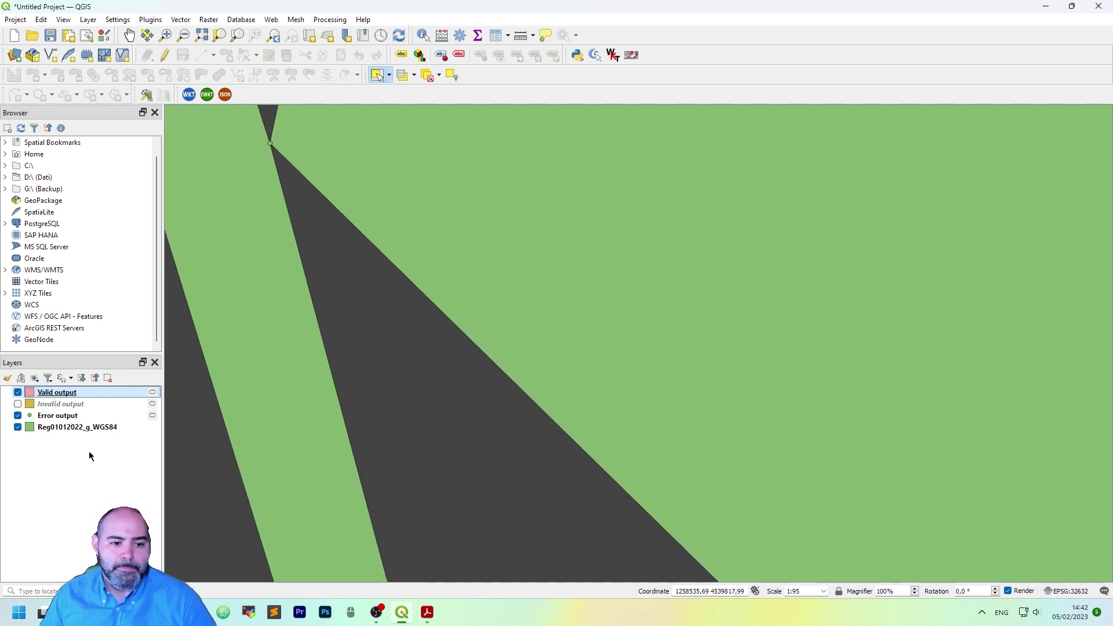
pyautogui.click(99, 428)
pyautogui.press('space')
pyautogui.press('space')
pyautogui.click(349, 264)
pyautogui.scroll(3, 274, 107)
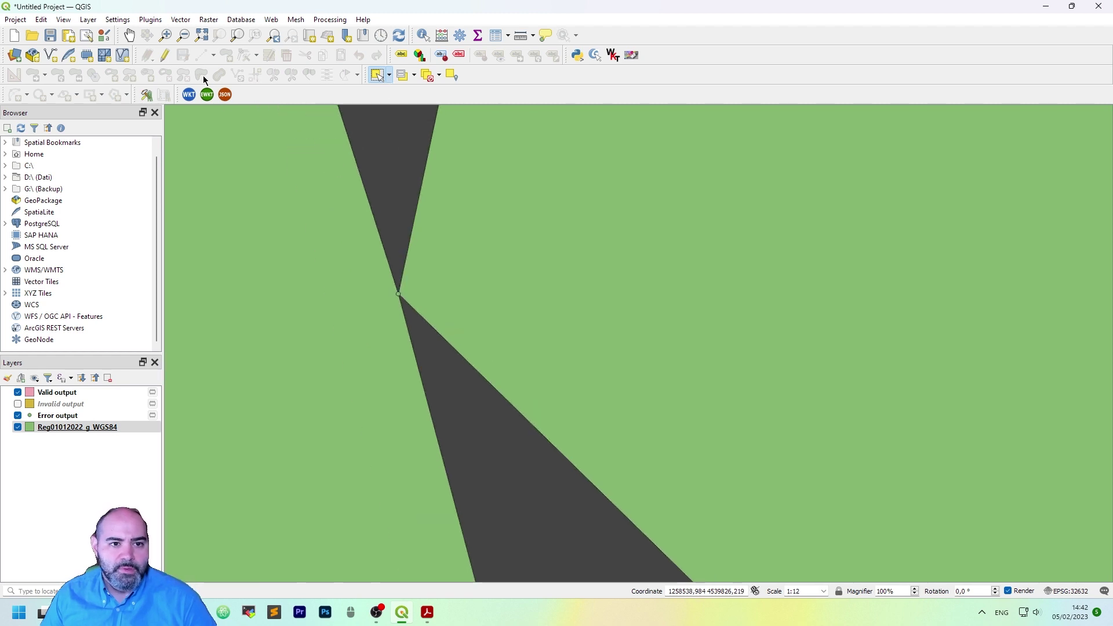
# Start editing the regions layer again with the Vertex Tool
pyautogui.click(166, 56)
pyautogui.click(247, 55)
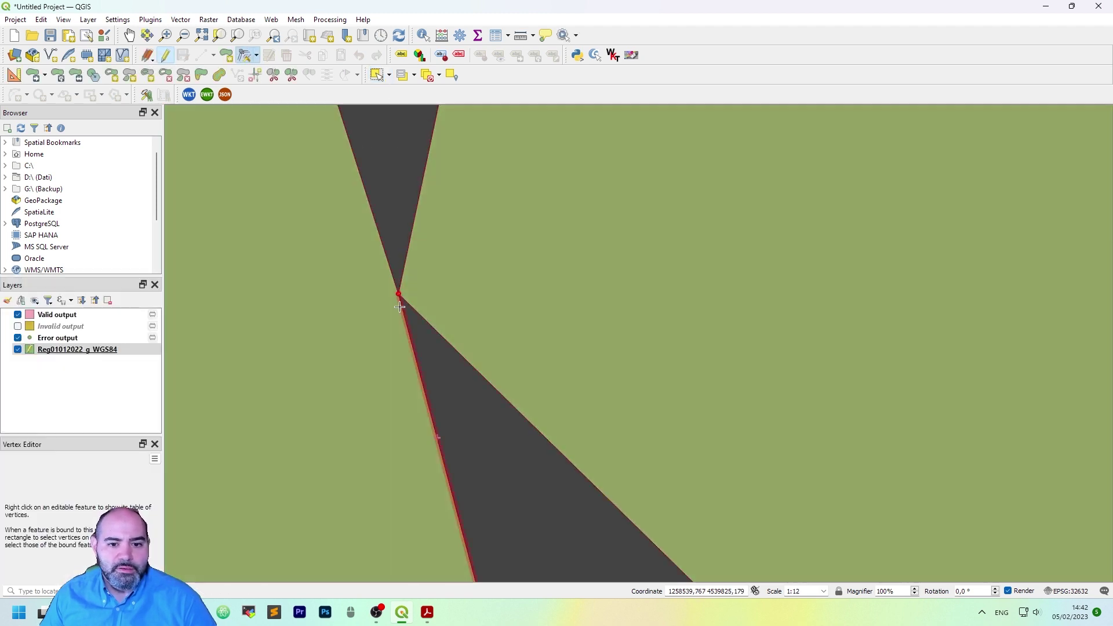
pyautogui.scroll(2, 406, 277)
pyautogui.scroll(2, 406, 277)
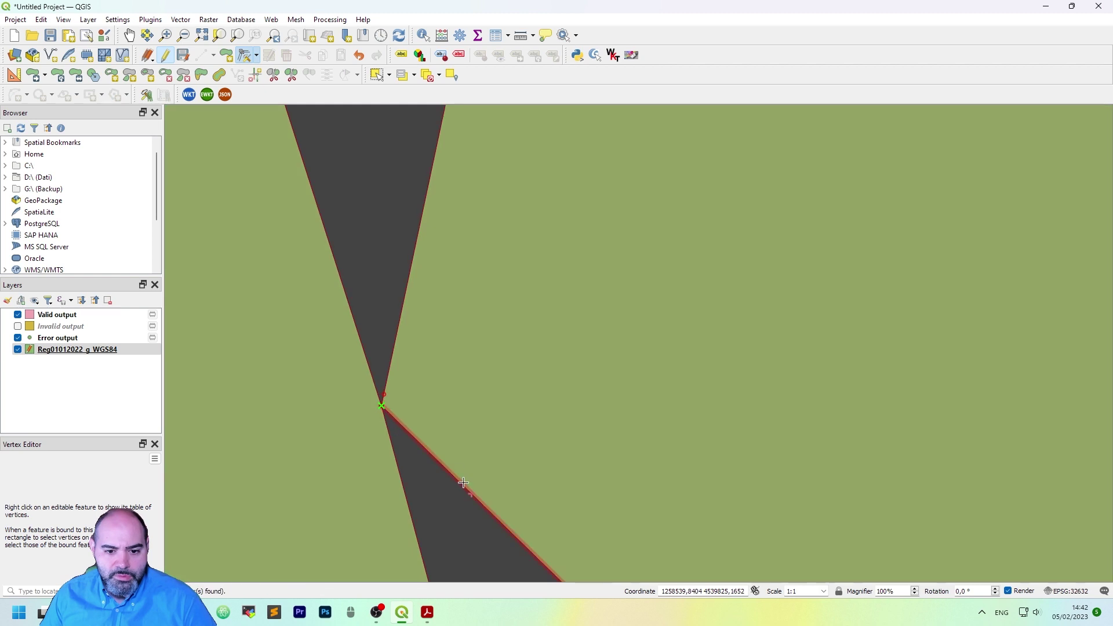
# Add a vertex beside the pinch point and show the polygon's vertex table
pyautogui.doubleClick(468, 492)
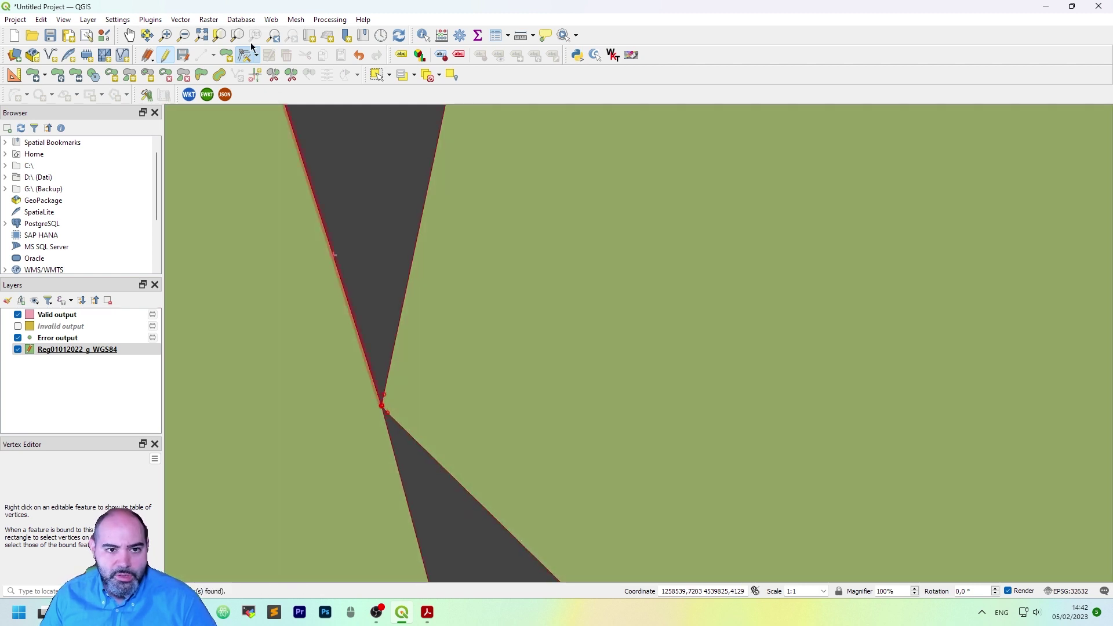
pyautogui.scroll(1, 365, 390)
pyautogui.scroll(3, 388, 443)
pyautogui.scroll(-3, 232, 550)
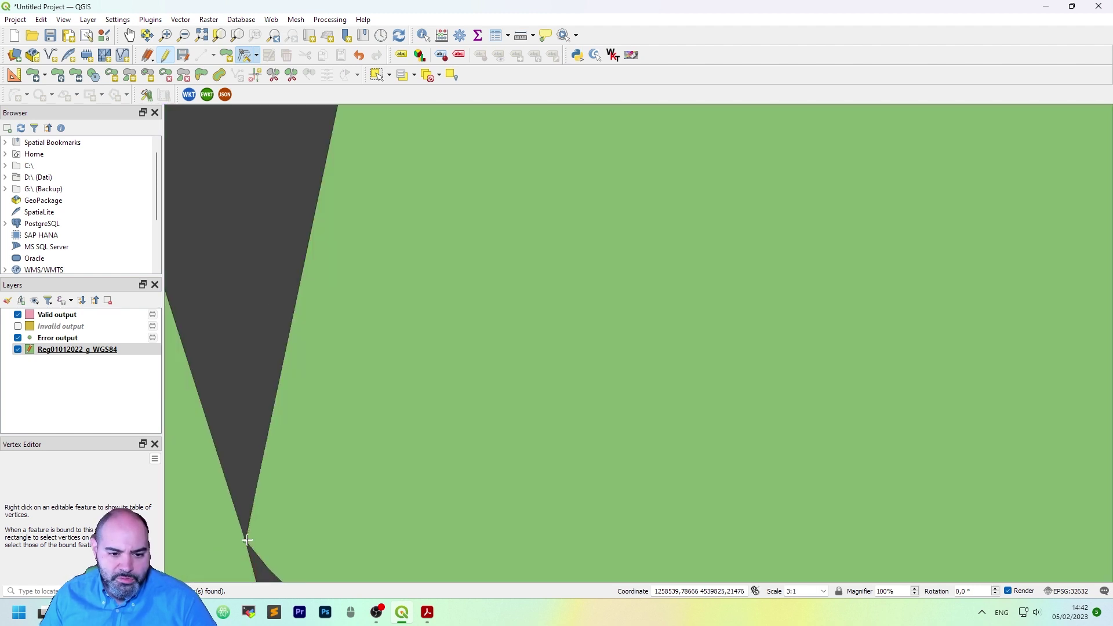
pyautogui.rightClick(247, 540)
pyautogui.scroll(-3, 271, 523)
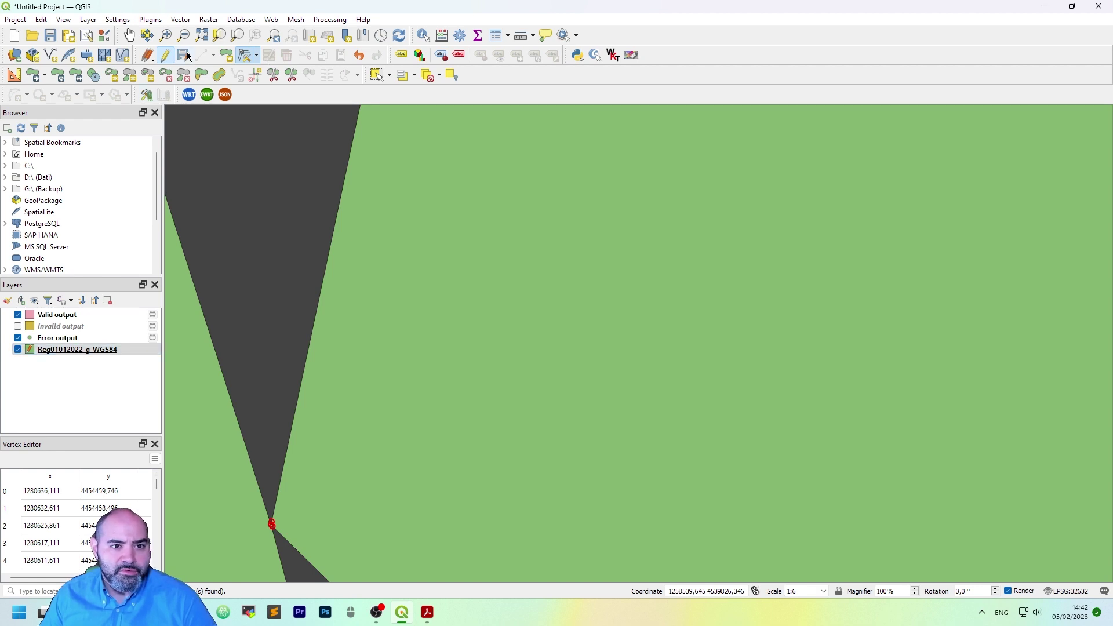
# Remove the previous Valid, Invalid and Error output layers
pyautogui.click(87, 338)
pyautogui.keyDown('shift'); pyautogui.click(93, 314); pyautogui.keyUp('shift')
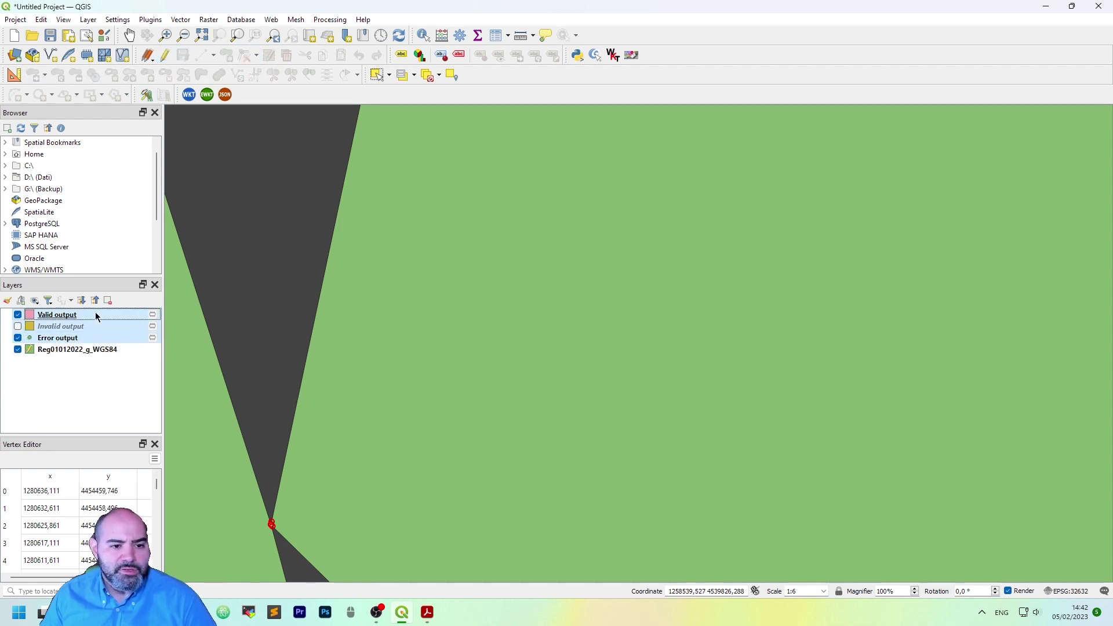
pyautogui.click(108, 301)
pyautogui.click(549, 318)
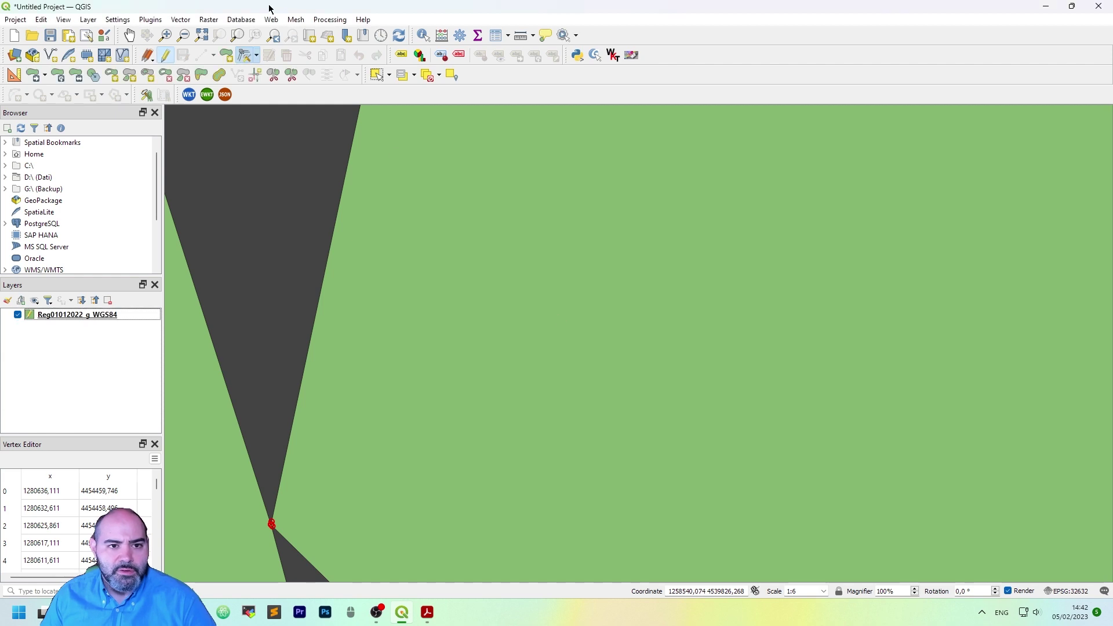
# Rerun Check Validity on the regions layer; Puglia and Sardinia remain invalid
pyautogui.click(209, 19)
pyautogui.moveTo(211, 49)
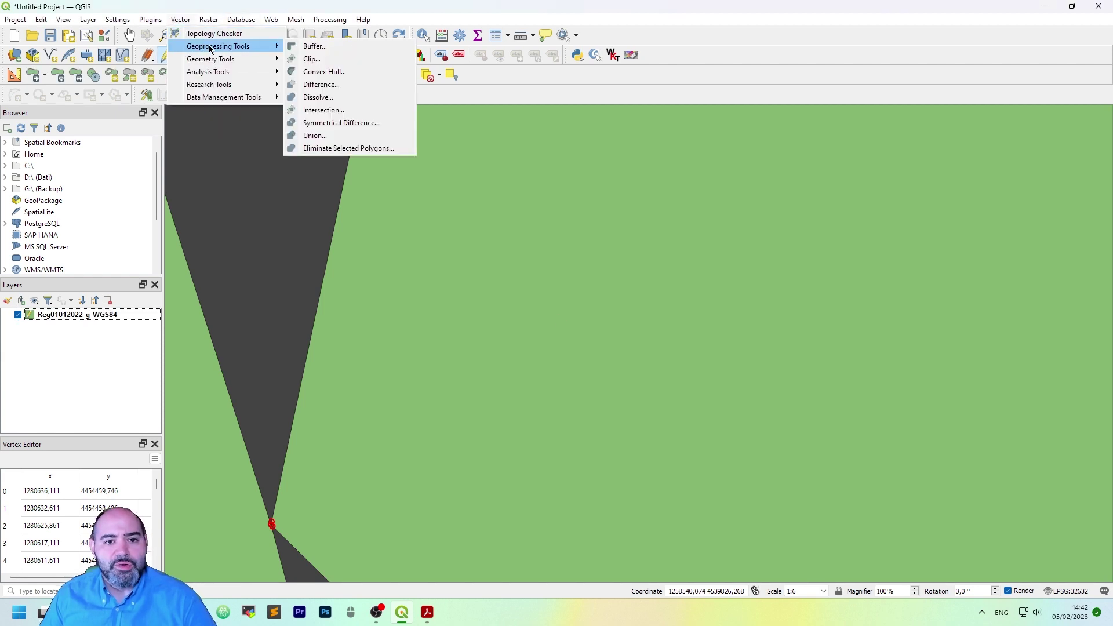
pyautogui.moveTo(255, 59)
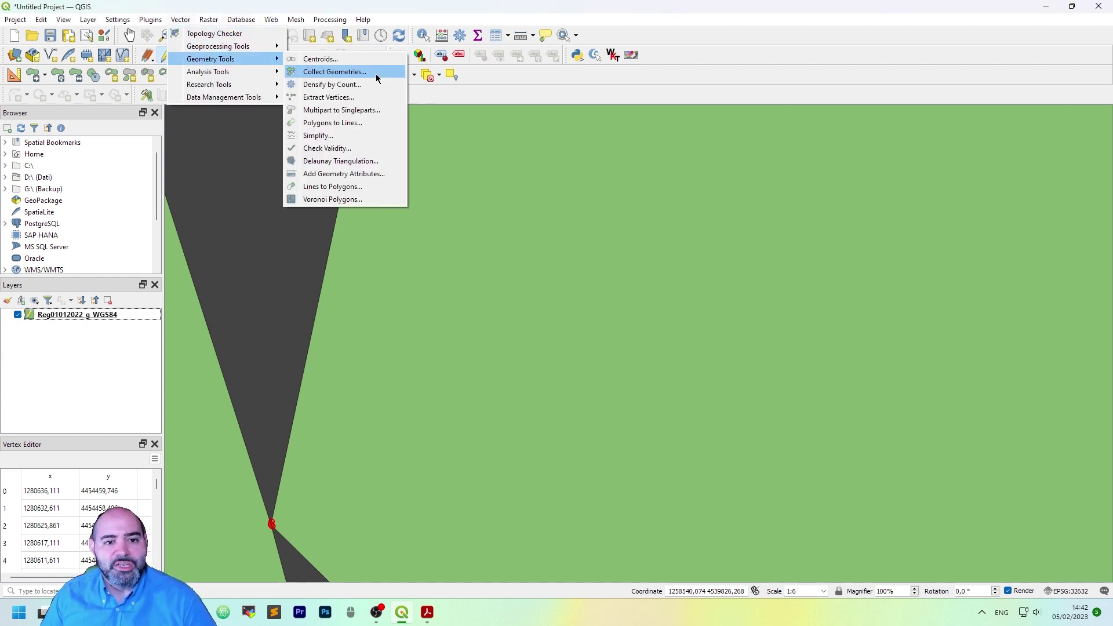
pyautogui.click(368, 147)
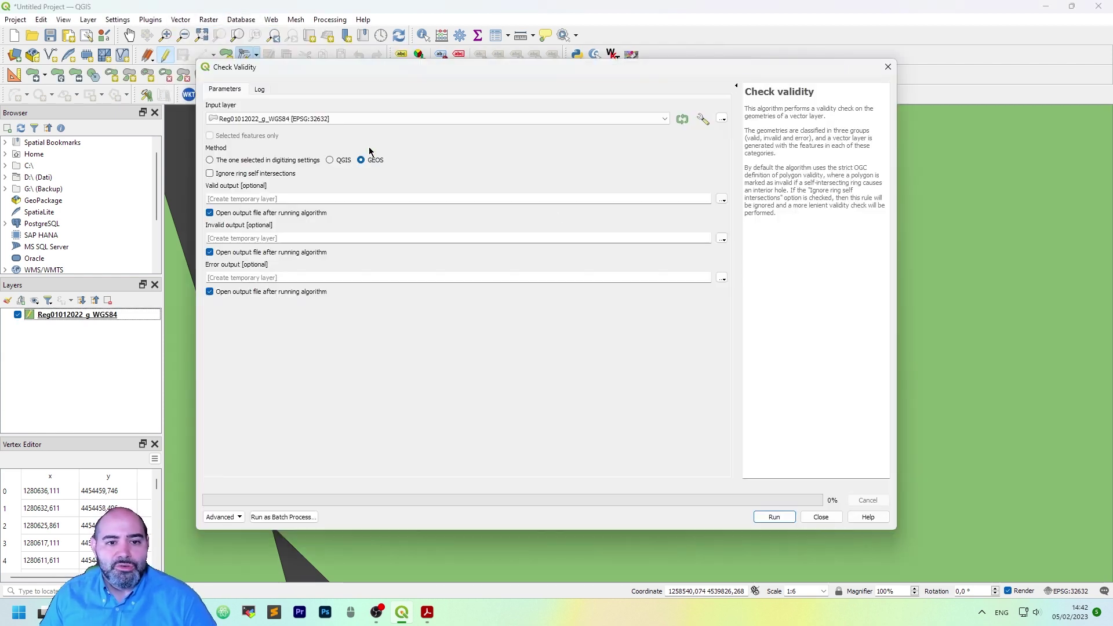
pyautogui.click(786, 518)
pyautogui.click(821, 517)
pyautogui.scroll(-3, 336, 454)
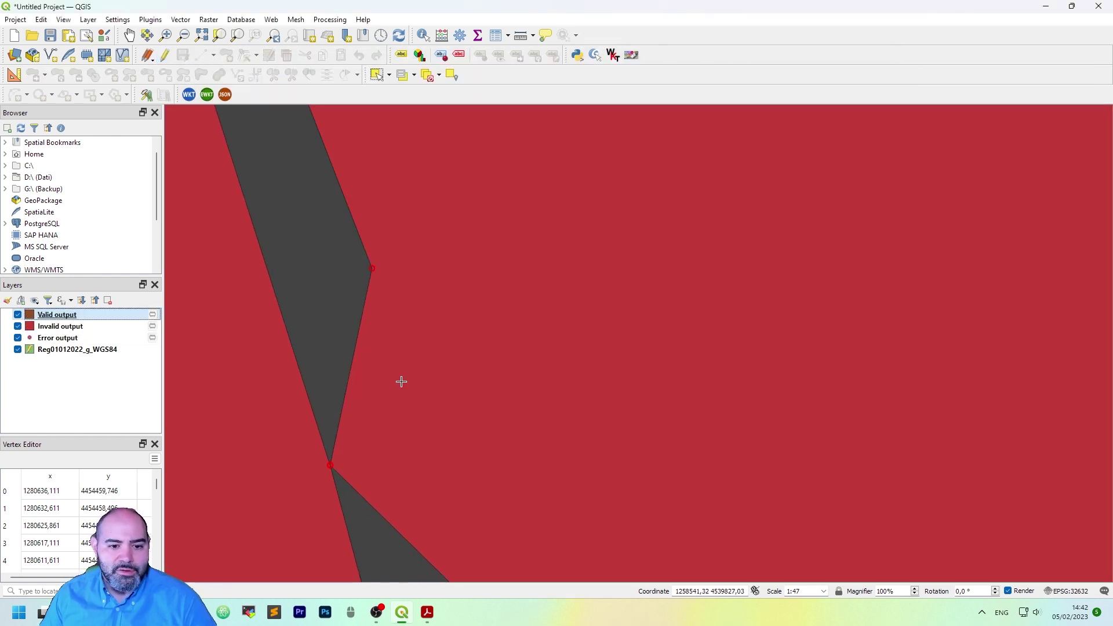
pyautogui.scroll(-17, 401, 381)
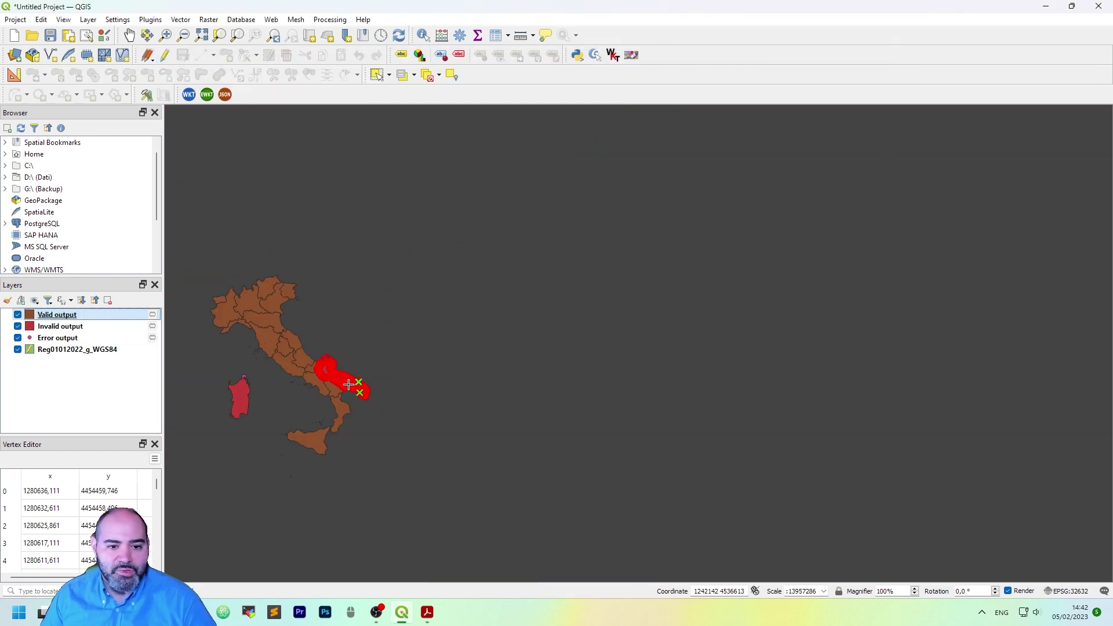
pyautogui.scroll(3, 292, 391)
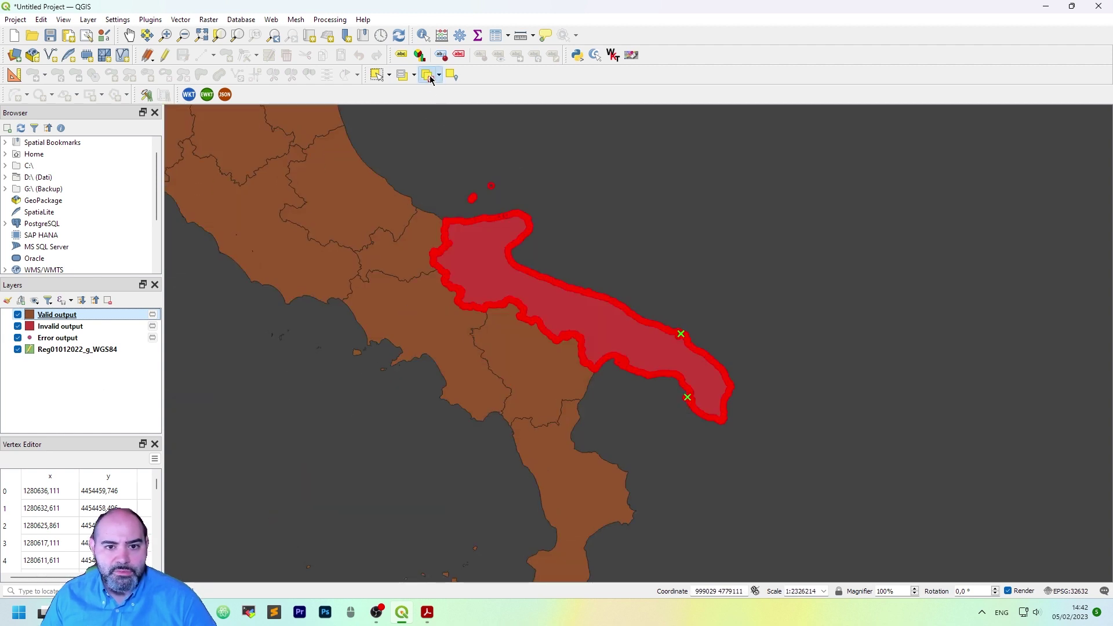
# Stop editing the Reg01012022_g_WGS84 regions layer
pyautogui.click(52, 350)
pyautogui.click(166, 60)
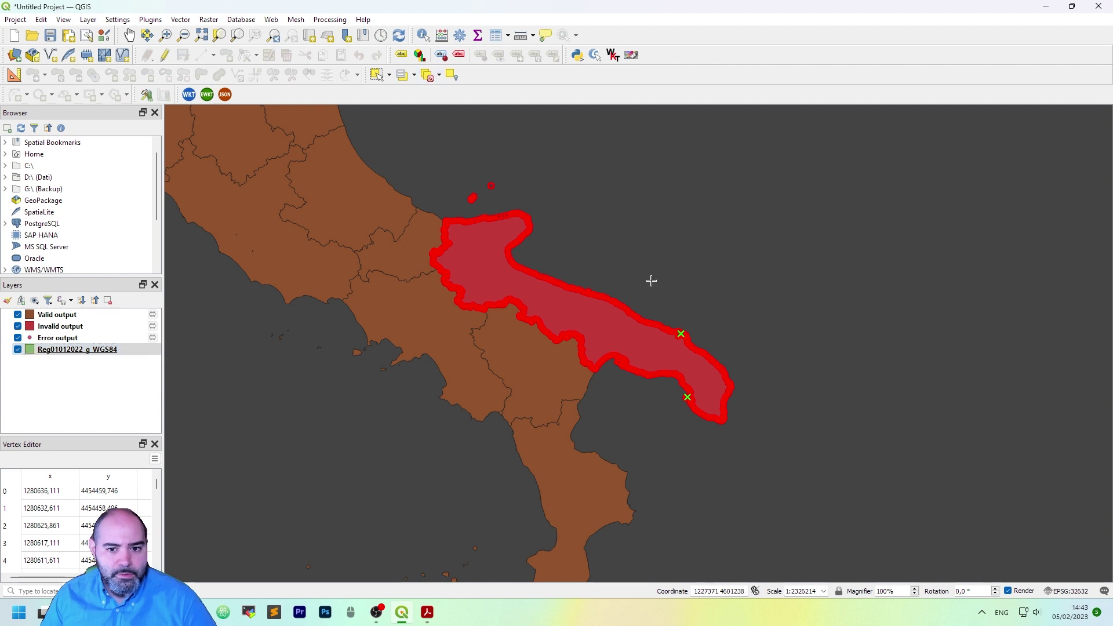
pyautogui.scroll(3, 603, 346)
pyautogui.scroll(-6, 681, 358)
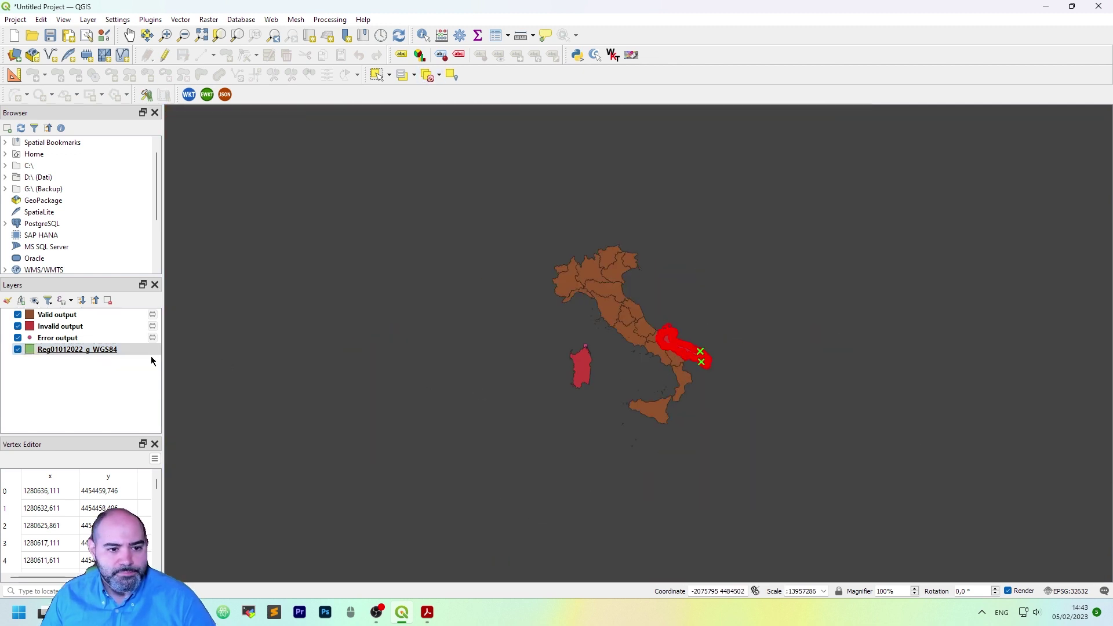
# Hide the Valid and Invalid outputs and zoom to the Error point on the Puglia coast
pyautogui.click(129, 337)
pyautogui.scroll(5, 678, 350)
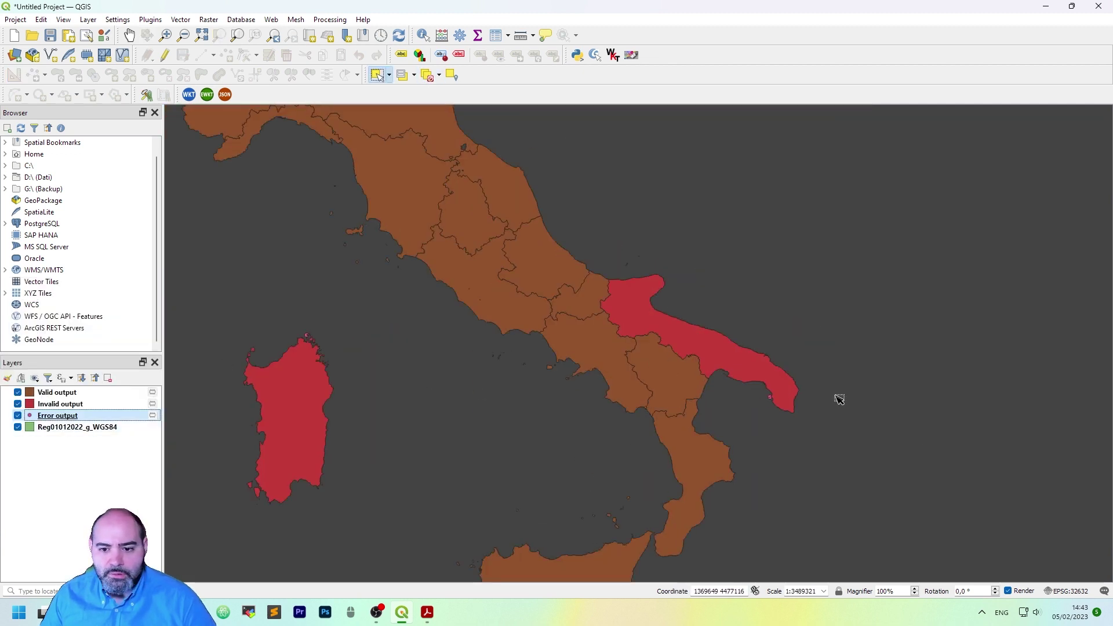
pyautogui.scroll(9, 839, 400)
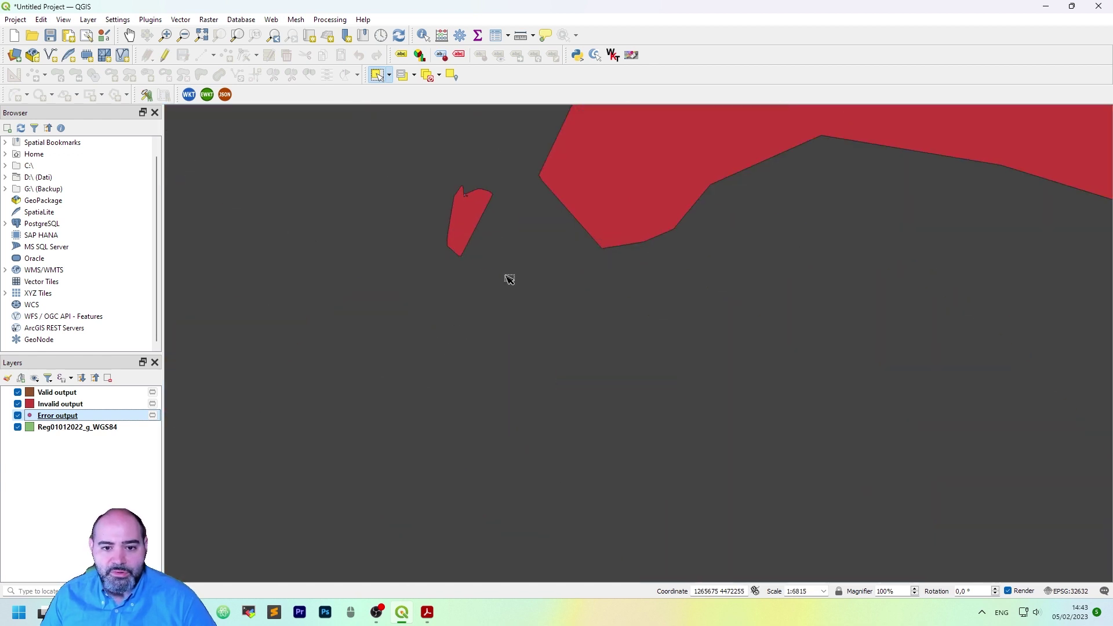
pyautogui.scroll(6, 487, 176)
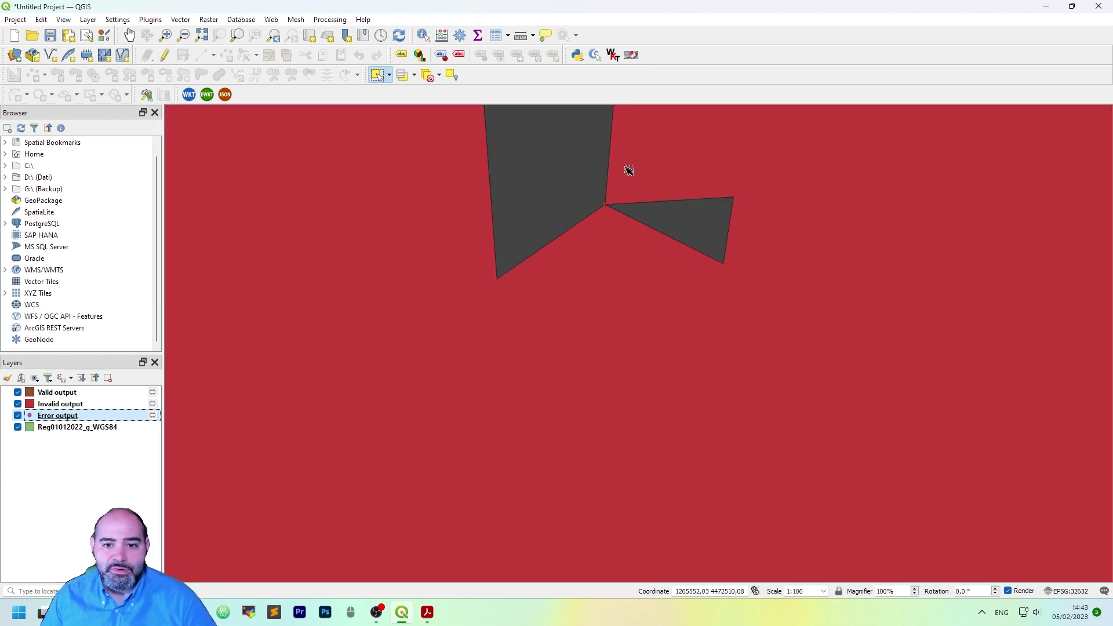
pyautogui.click(17, 392)
pyautogui.click(18, 404)
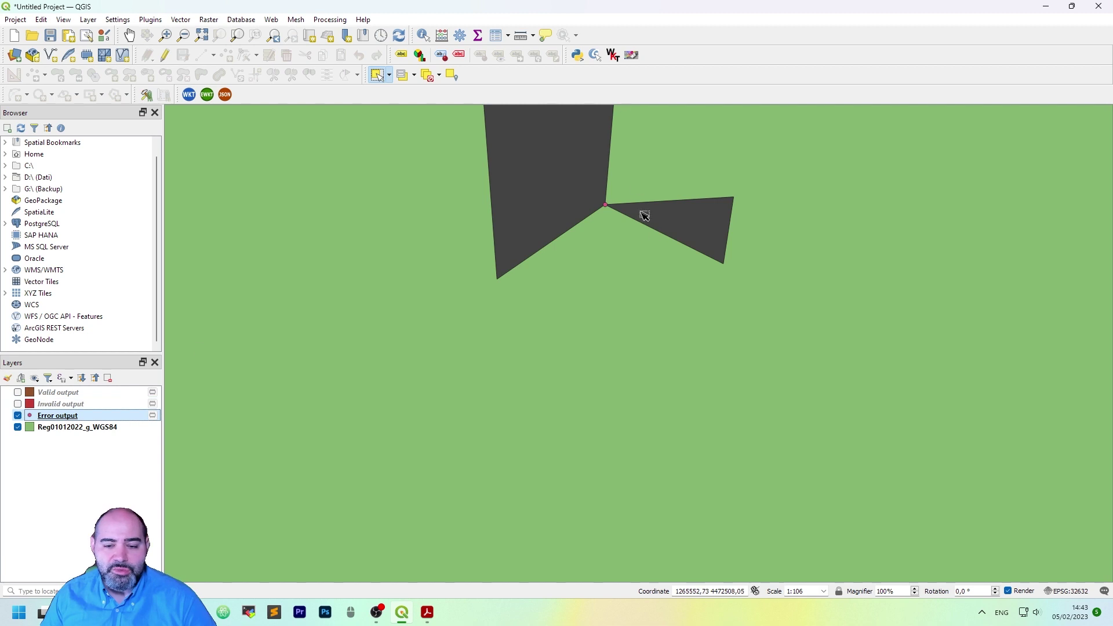
pyautogui.scroll(3, 641, 209)
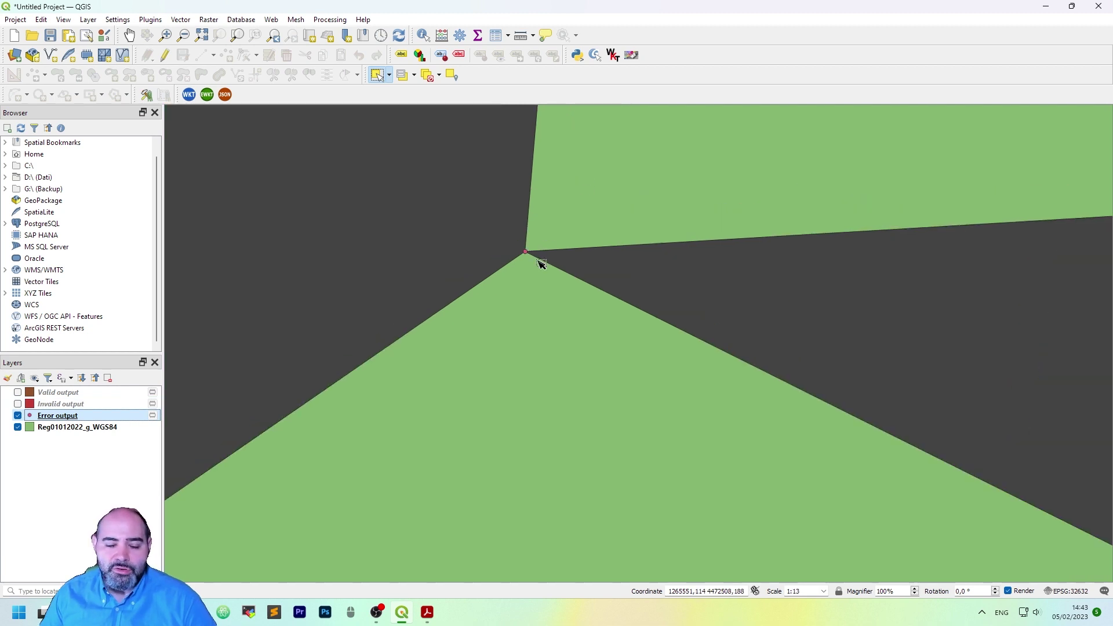
pyautogui.scroll(-18, 539, 264)
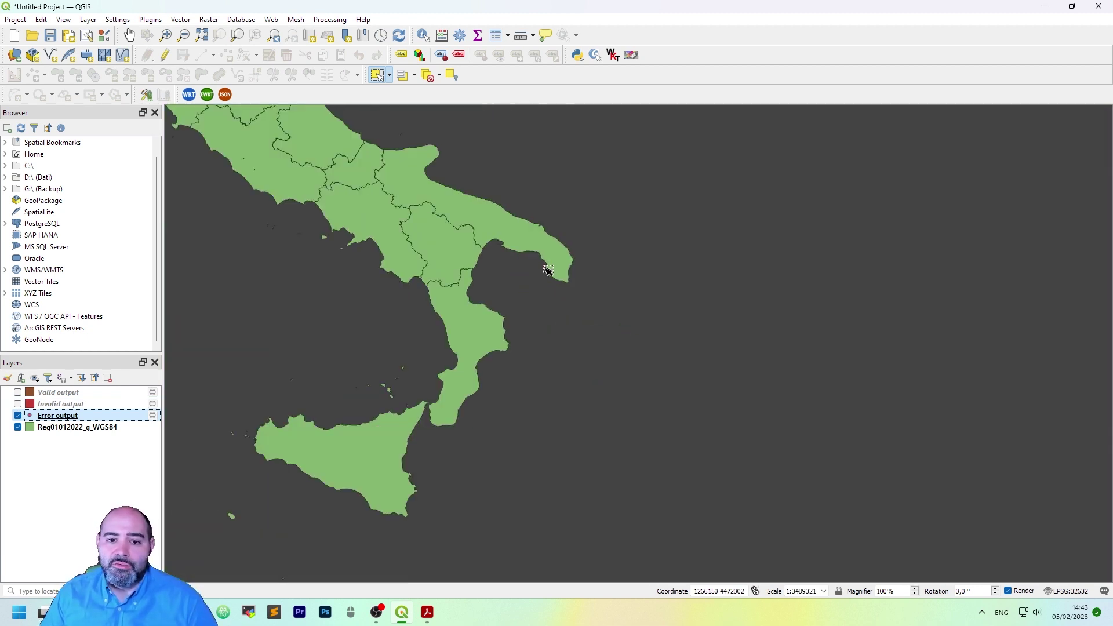
pyautogui.scroll(8, 548, 271)
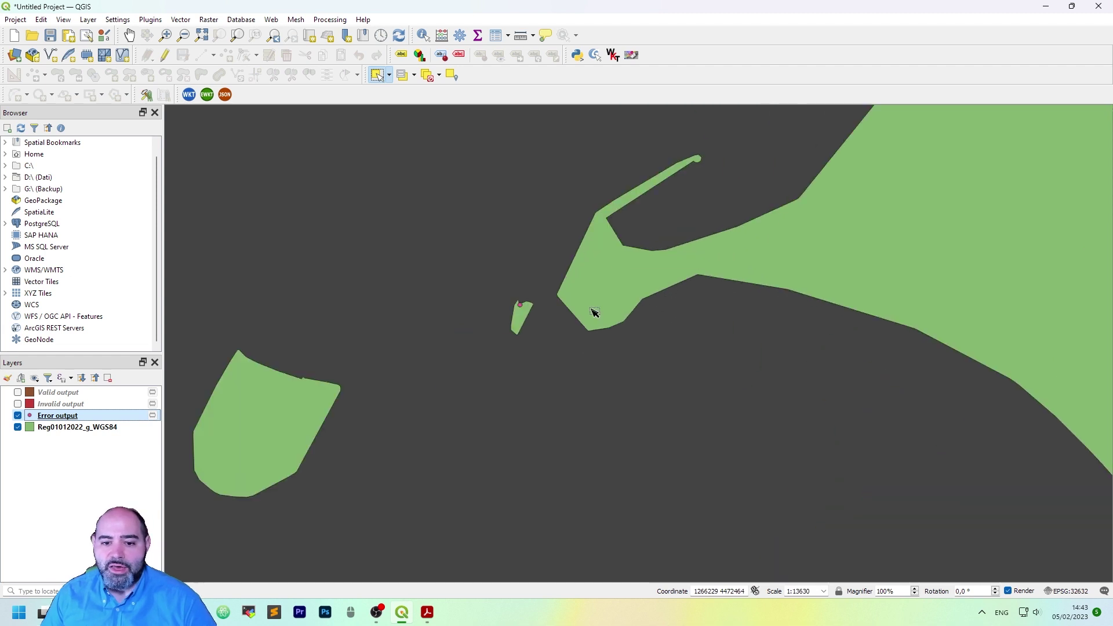
pyautogui.scroll(7, 557, 307)
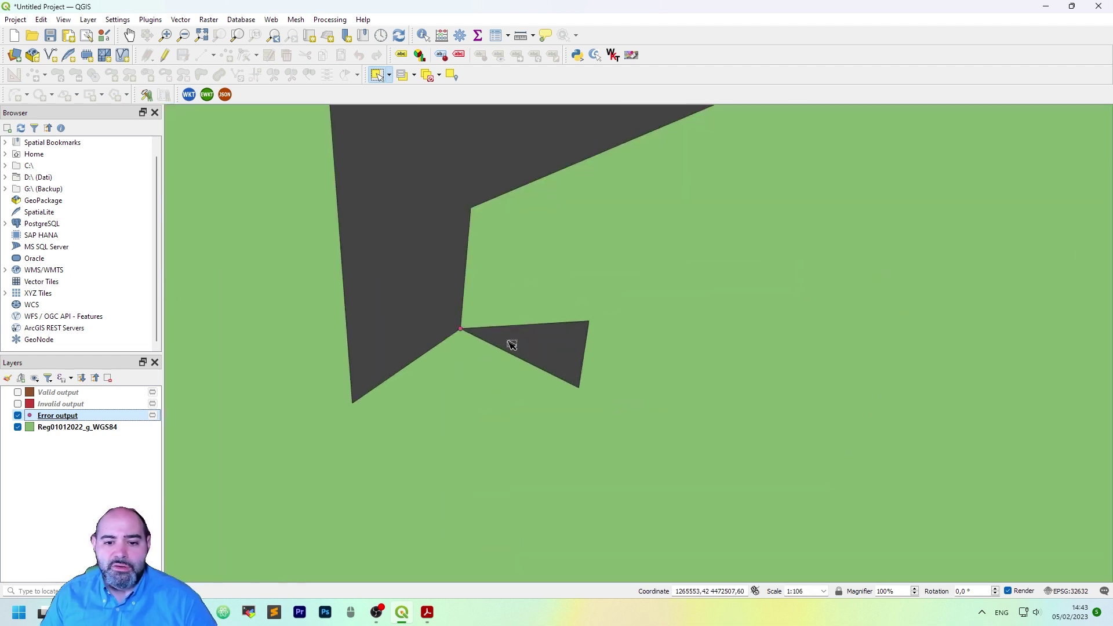
pyautogui.scroll(-17, 464, 369)
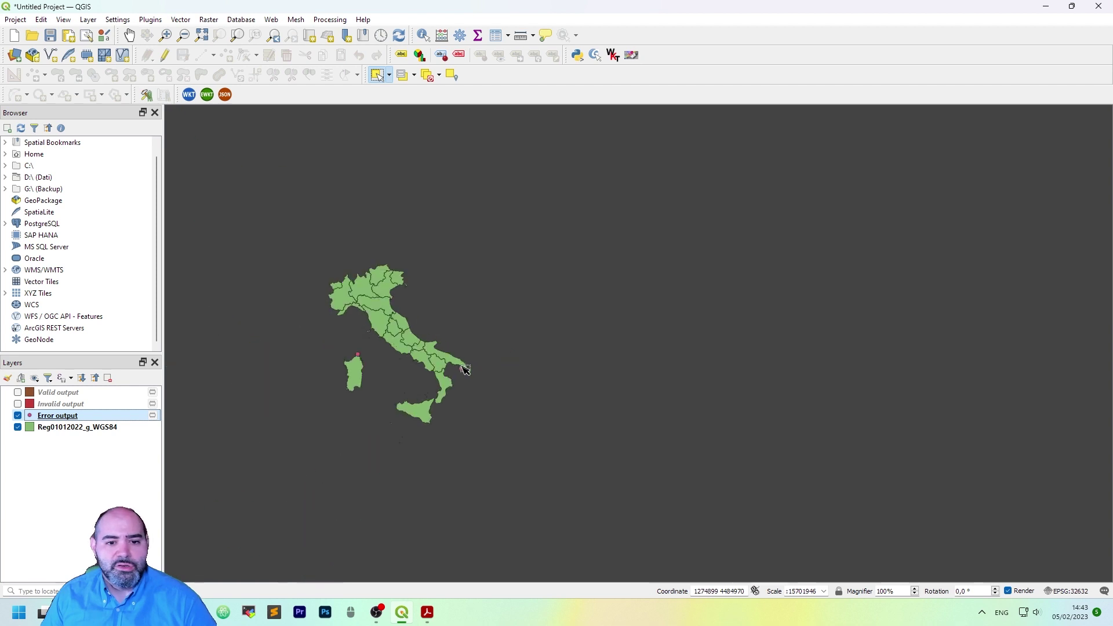
# Show the Valid output again, hiding the Invalid and Error layers
pyautogui.click(22, 392)
pyautogui.click(17, 392)
pyautogui.click(17, 404)
pyautogui.click(18, 416)
pyautogui.click(23, 406)
pyautogui.click(17, 404)
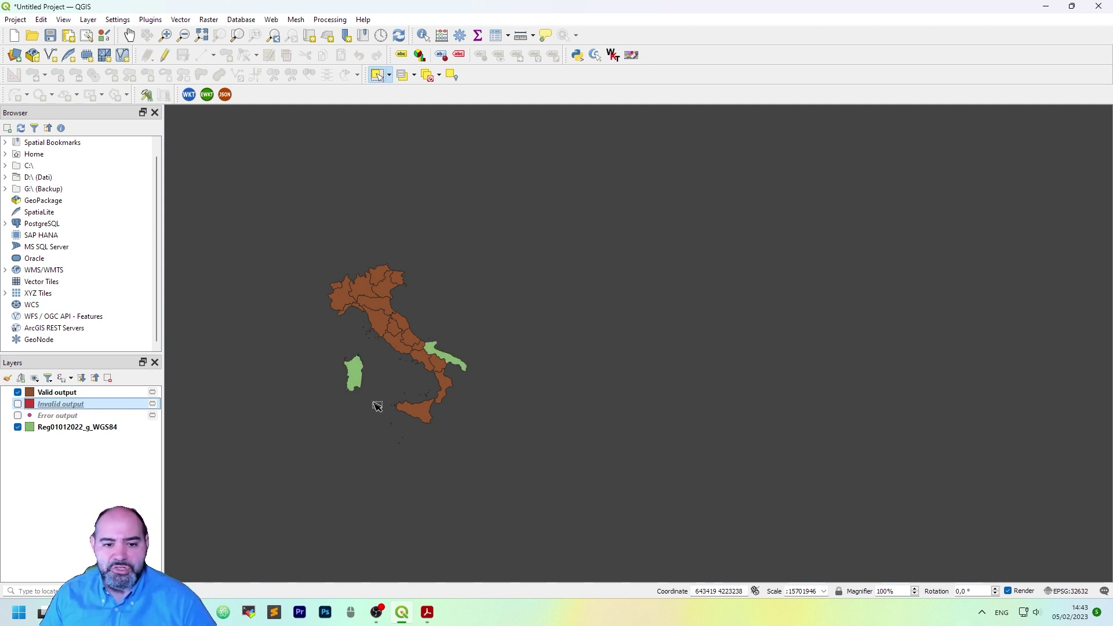
# Remove the Valid, Invalid and Error output layers, leaving only Reg01012022_g_WGS84
pyautogui.click(102, 428)
pyautogui.click(46, 399)
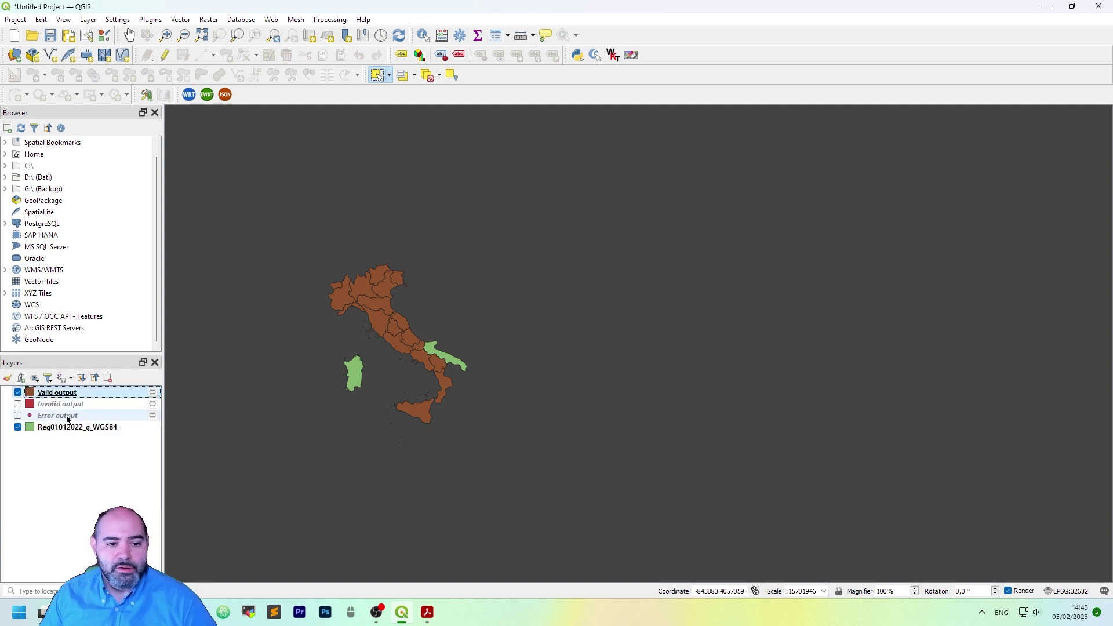
pyautogui.keyDown('shift'); pyautogui.click(70, 417); pyautogui.keyUp('shift')
pyautogui.click(107, 378)
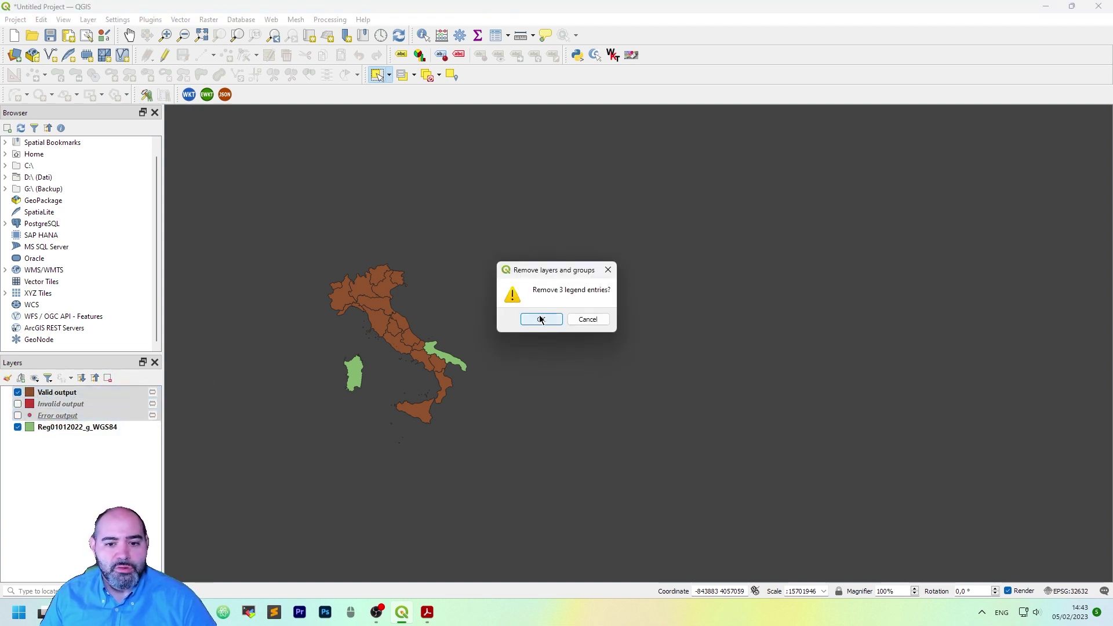
pyautogui.click(541, 320)
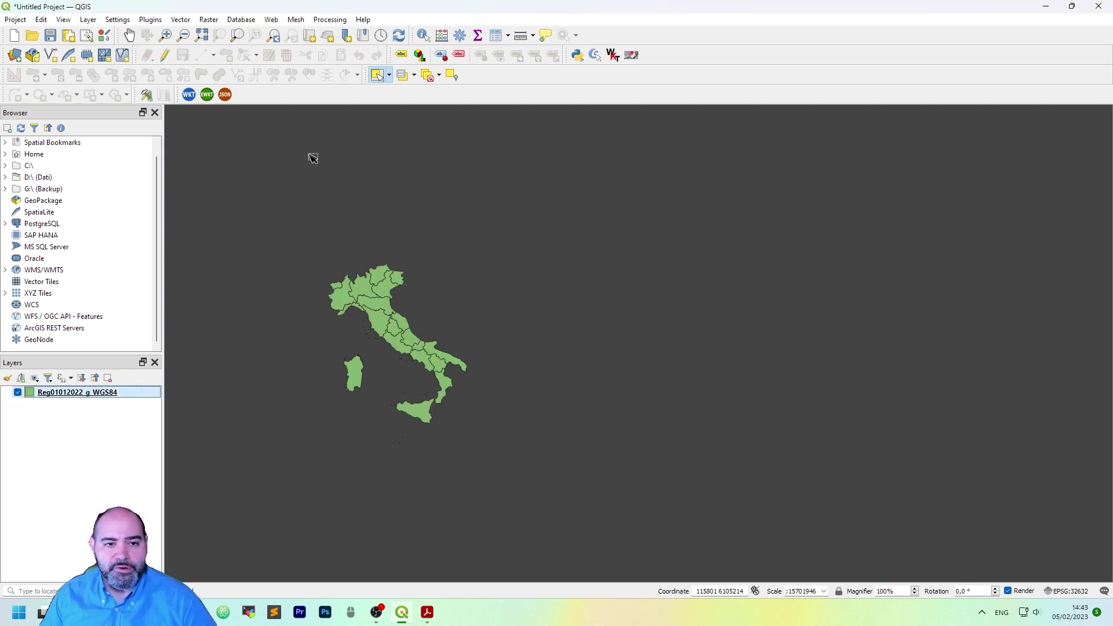
# Run Dissolve on the regions layer; it fails on feature 15's invalid geometry
pyautogui.scroll(1, 338, 220)
pyautogui.click(181, 20)
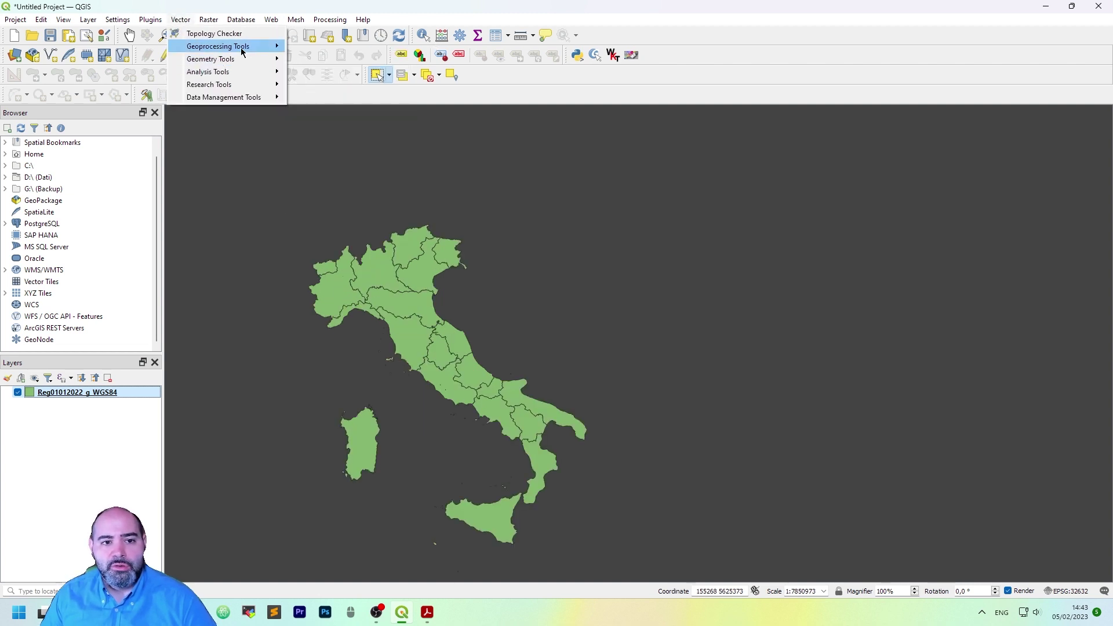
pyautogui.moveTo(242, 48)
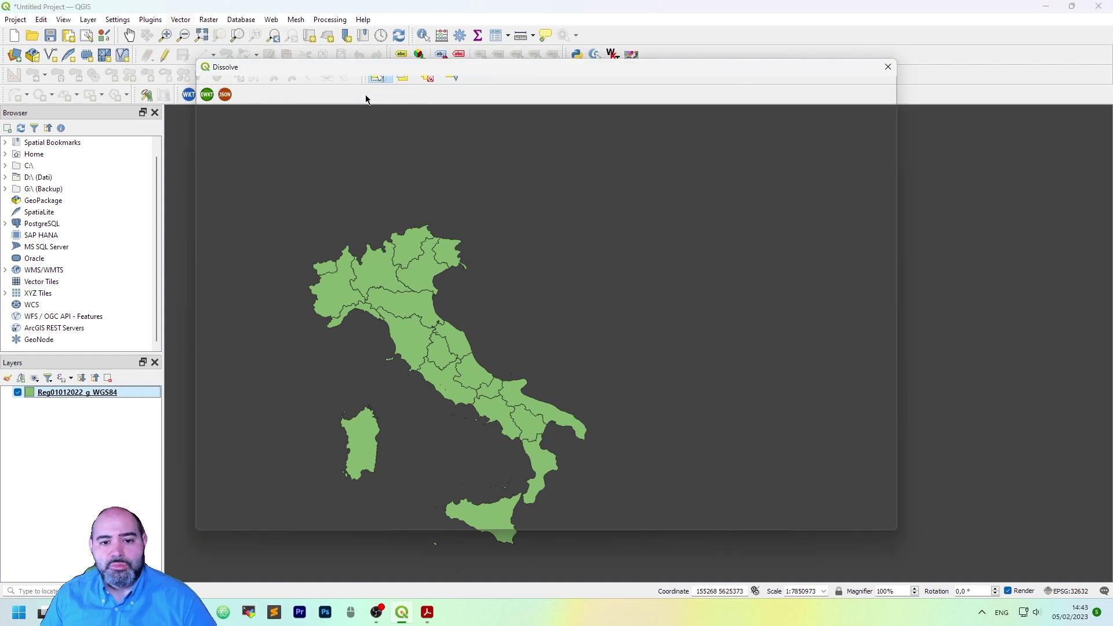
pyautogui.click(348, 95)
pyautogui.click(773, 520)
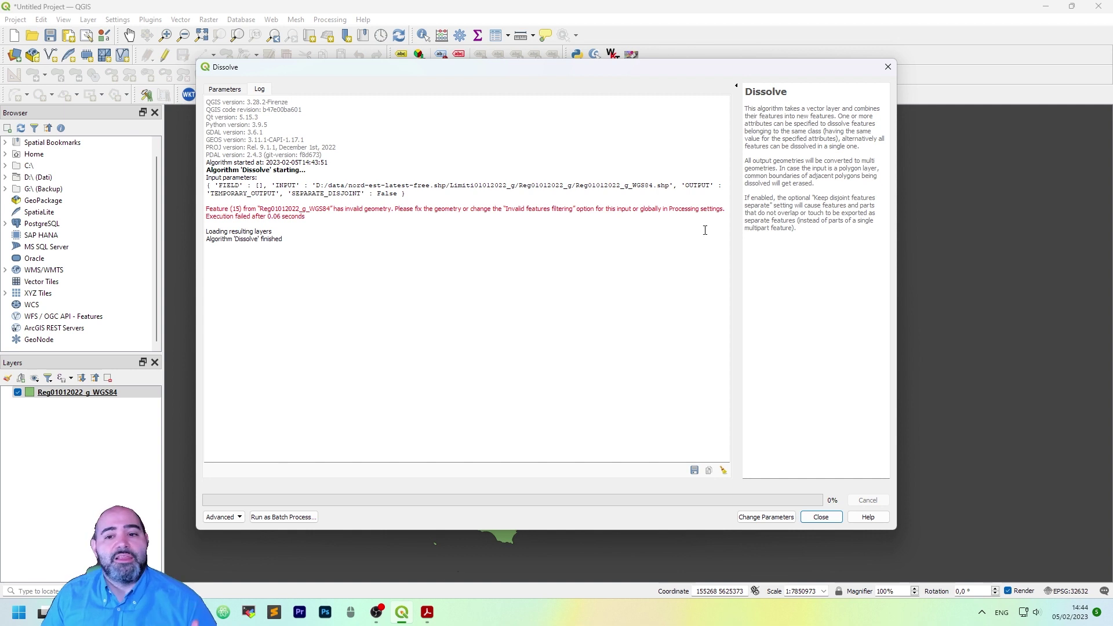
pyautogui.click(888, 67)
pyautogui.scroll(-1, 377, 324)
pyautogui.scroll(1, 377, 324)
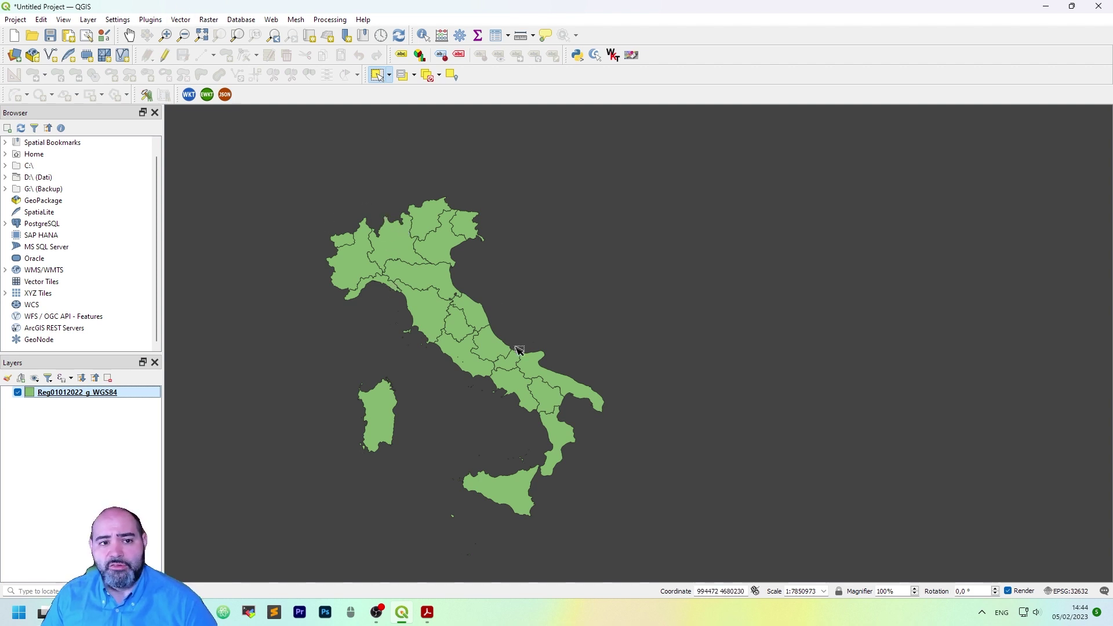
pyautogui.click(191, 21)
pyautogui.click(191, 21)
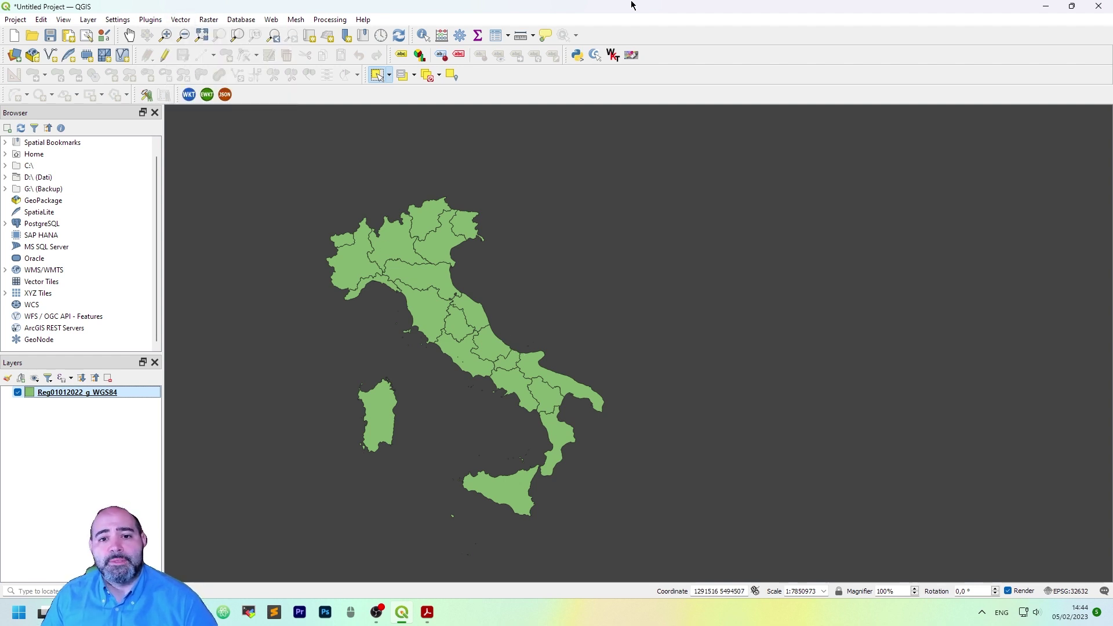